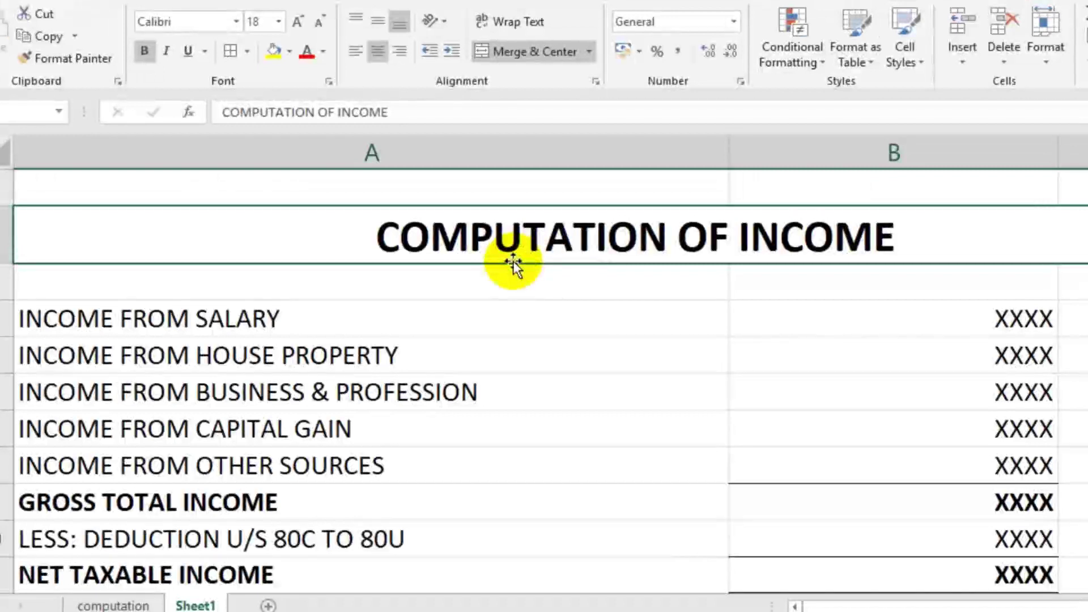
Step: Walk through the income heads: salary, house property, business & profession, and capital gain
{"action": "left_click", "coordinate": [369, 324]}
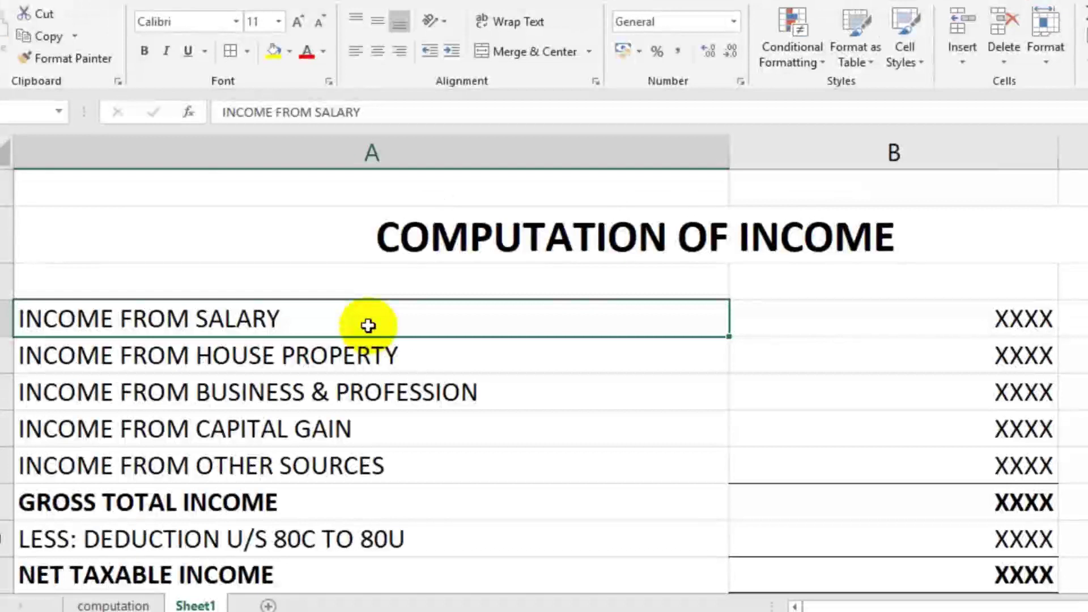
{"action": "key", "text": "Up"}
{"action": "key", "text": "Down"}
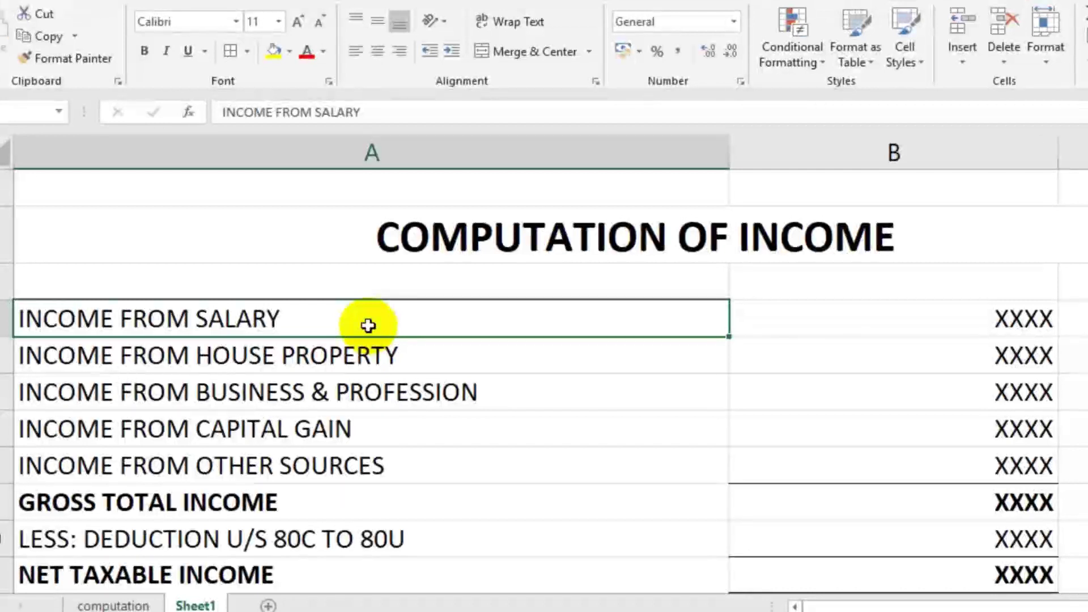
{"action": "key", "text": "Down"}
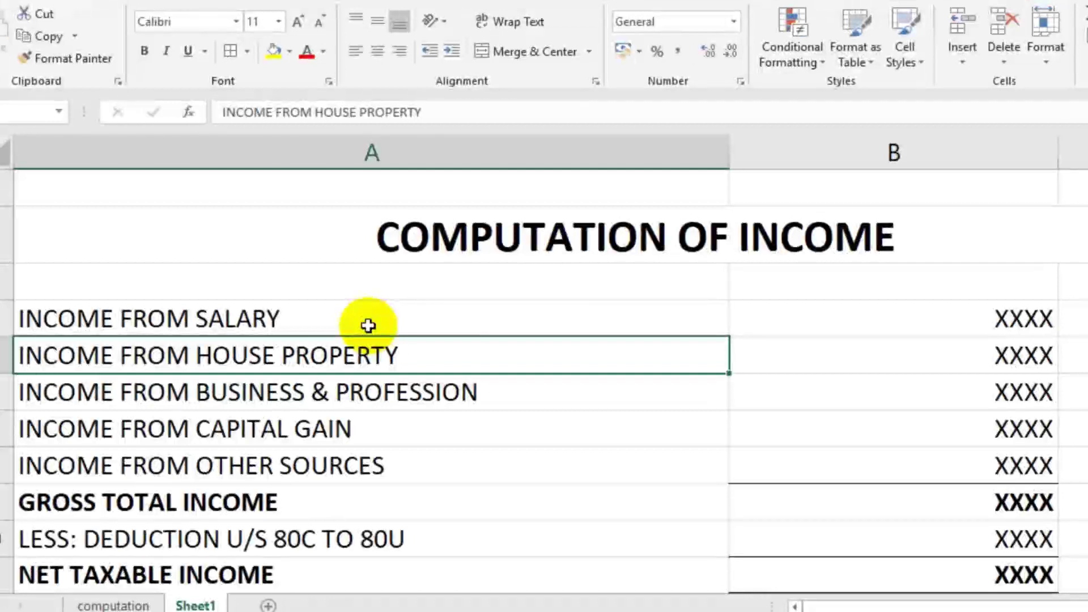
{"action": "key", "text": "Down"}
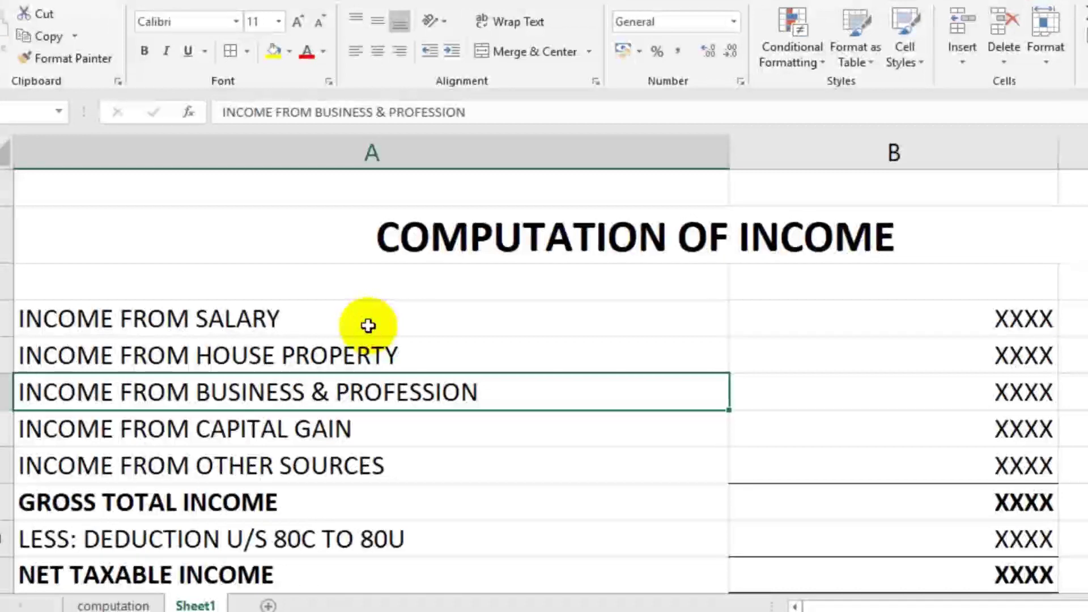
{"action": "key", "text": "Down"}
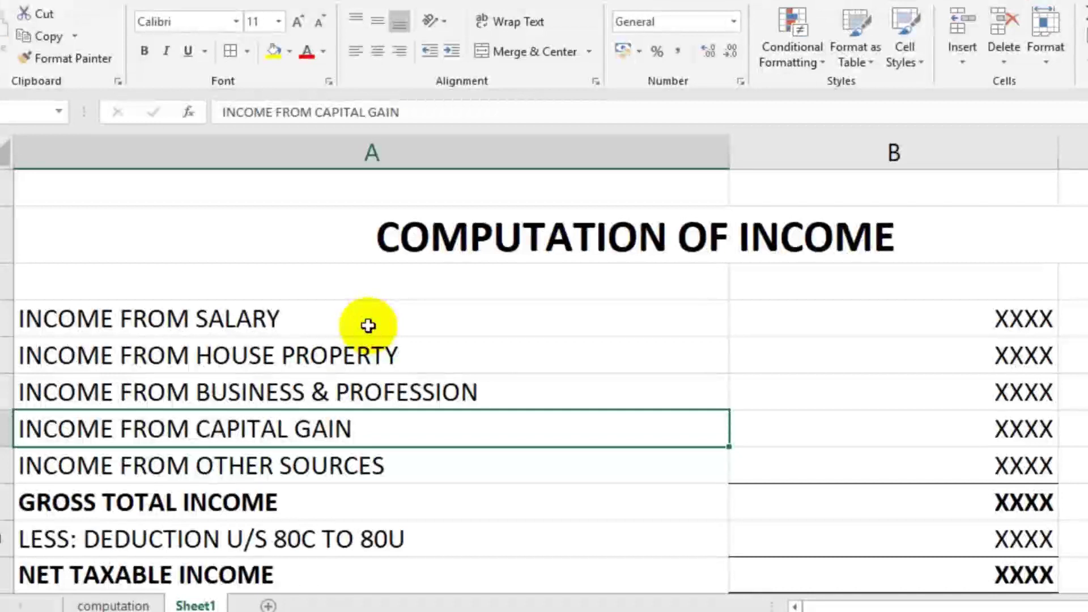
{"action": "key", "text": "Up"}
{"action": "key", "text": "Down"}
{"action": "key", "text": "Up"}
{"action": "key", "text": "Up"}
{"action": "key", "text": "Up"}
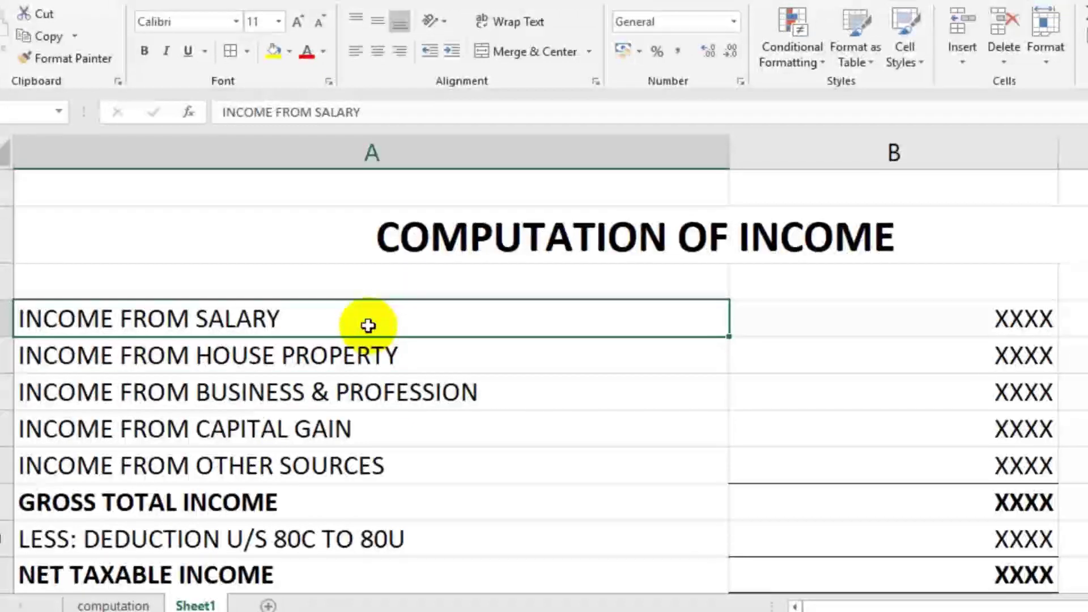
{"action": "key", "text": "Down"}
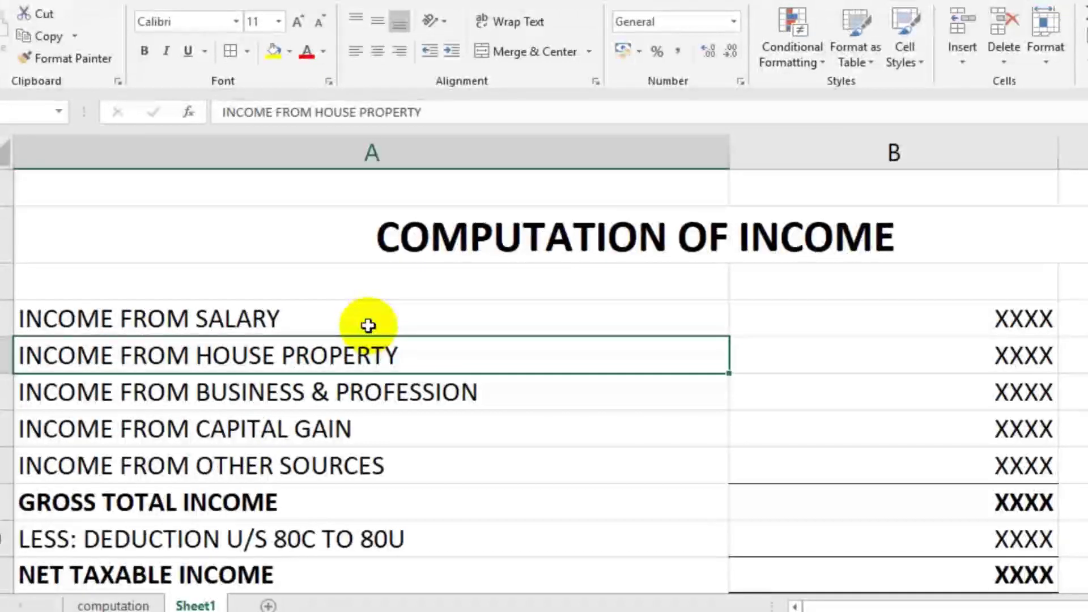
{"action": "key", "text": "Down"}
{"action": "key", "text": "Down"}
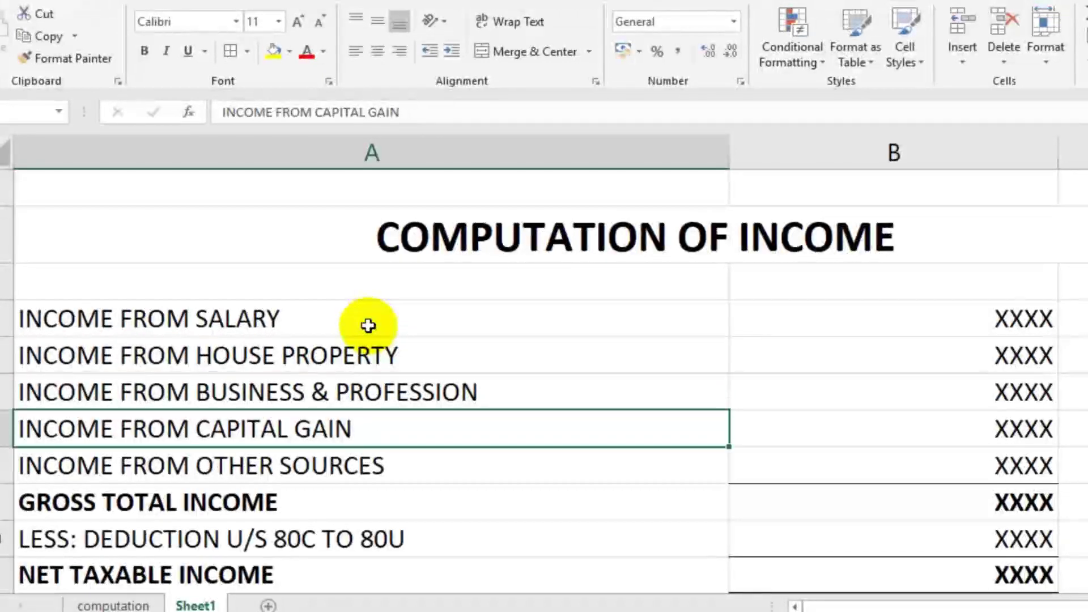
{"action": "key", "text": "Down"}
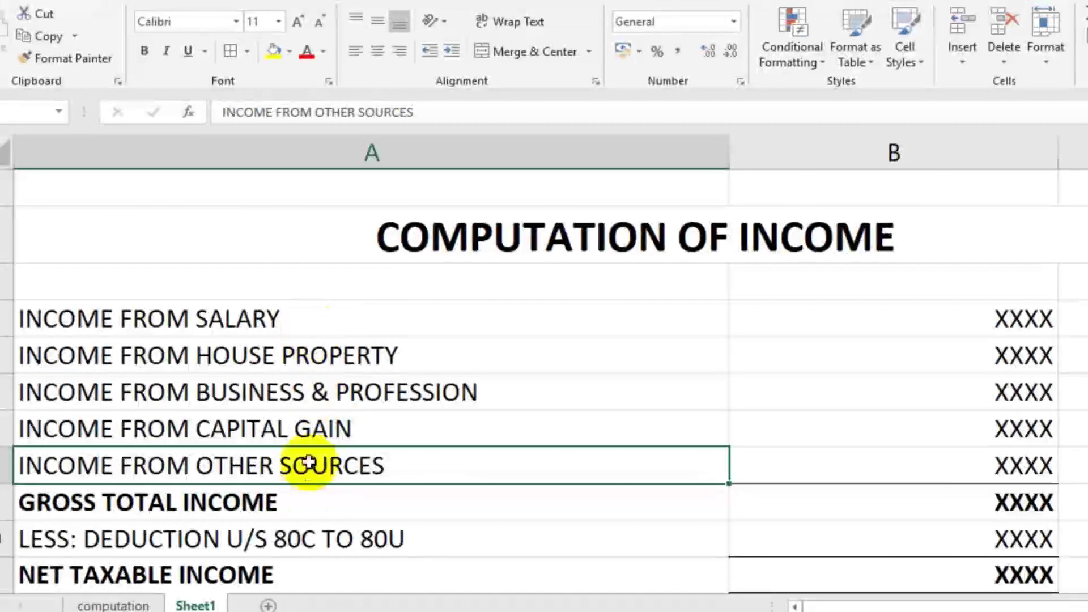
Step: Review the gross total income, 80C to 80U deduction, and net taxable income rows
{"action": "left_click", "coordinate": [299, 503]}
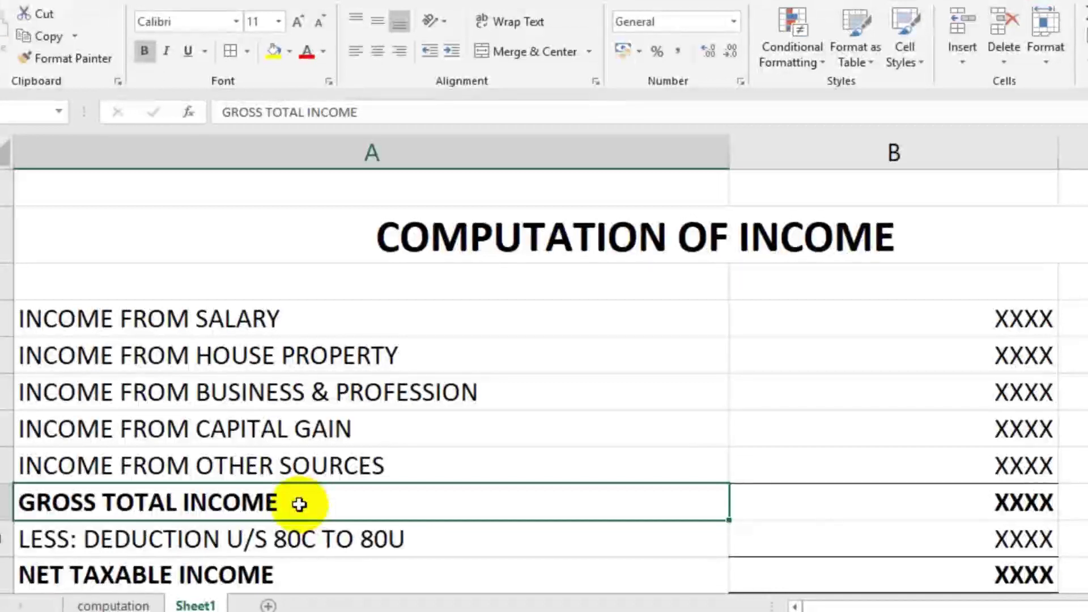
{"action": "left_click", "coordinate": [277, 545]}
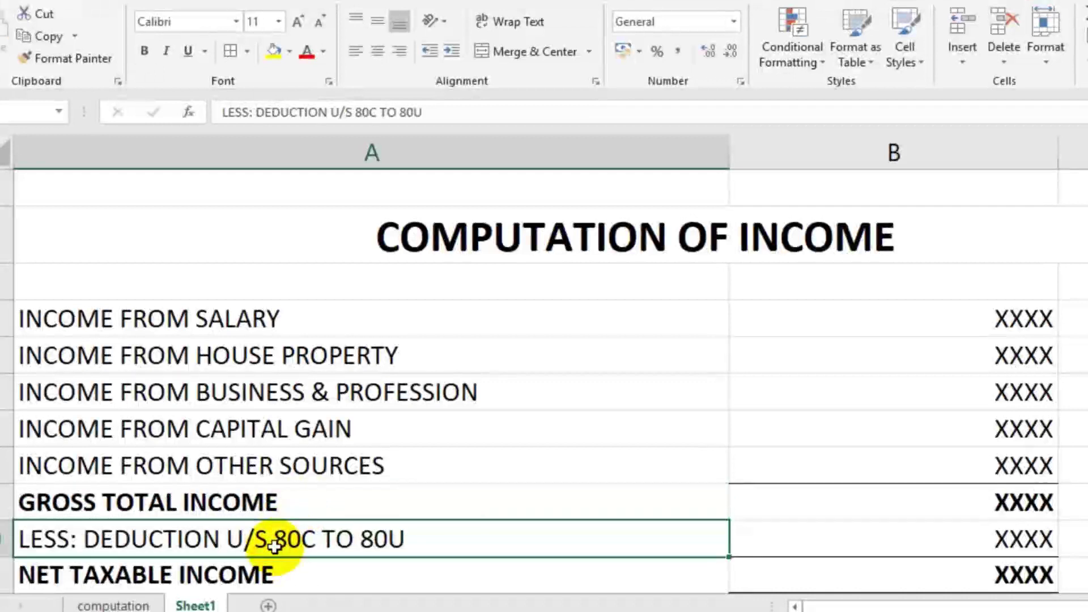
{"action": "scroll", "coordinate": [274, 549], "scroll_direction": "down", "scroll_amount": 1}
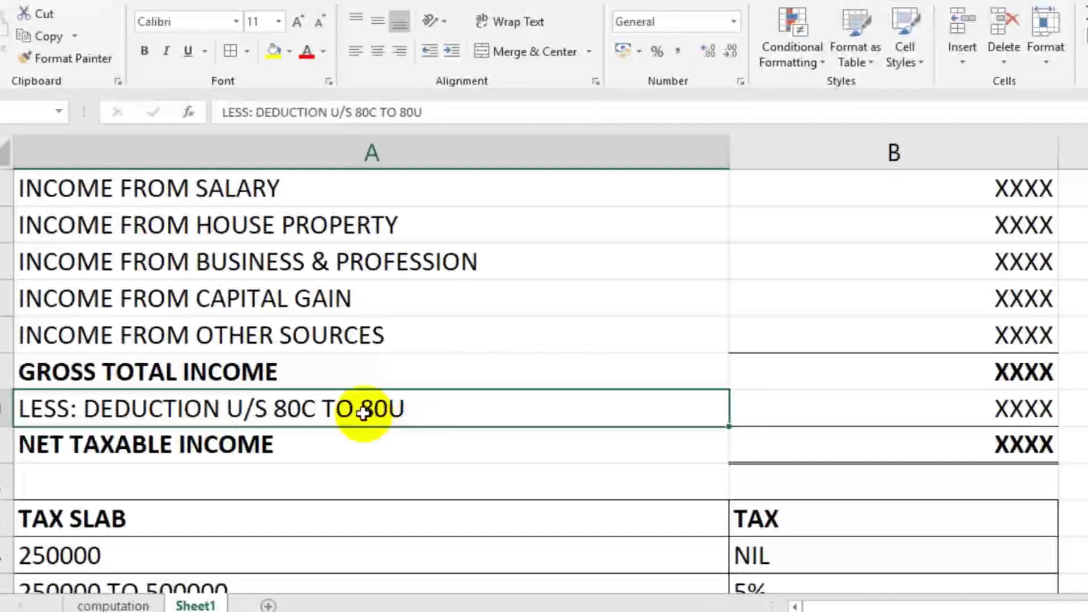
{"action": "left_click", "coordinate": [173, 379]}
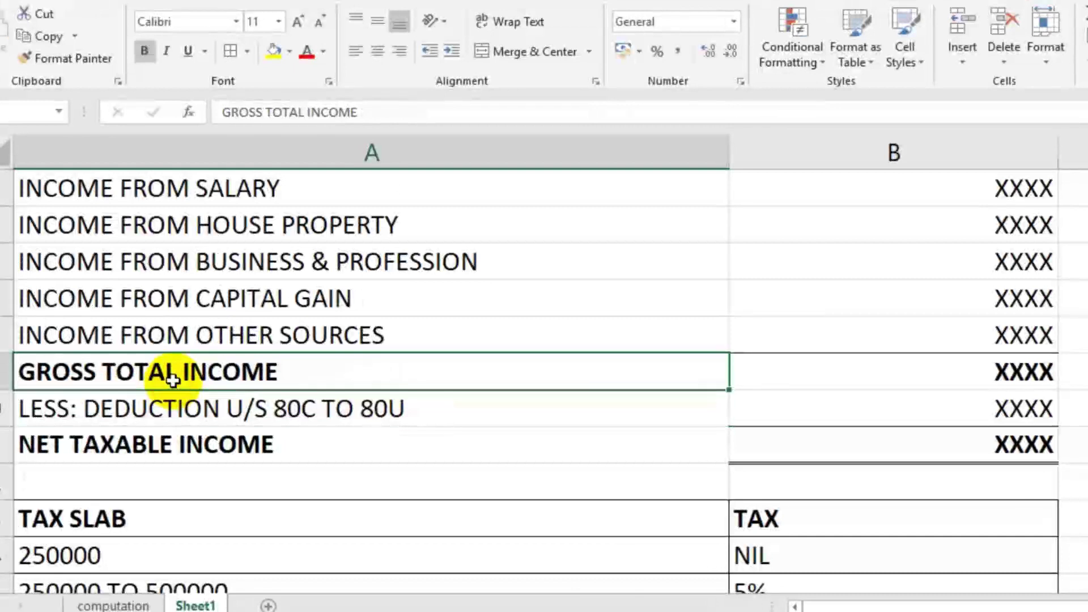
{"action": "left_click", "coordinate": [223, 412]}
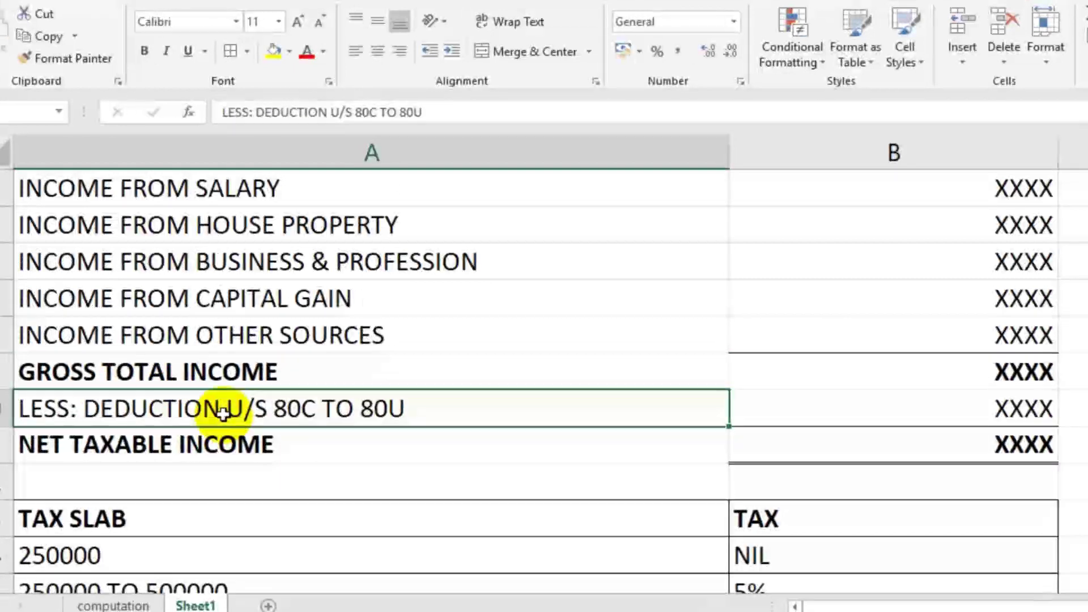
{"action": "left_click", "coordinate": [227, 448]}
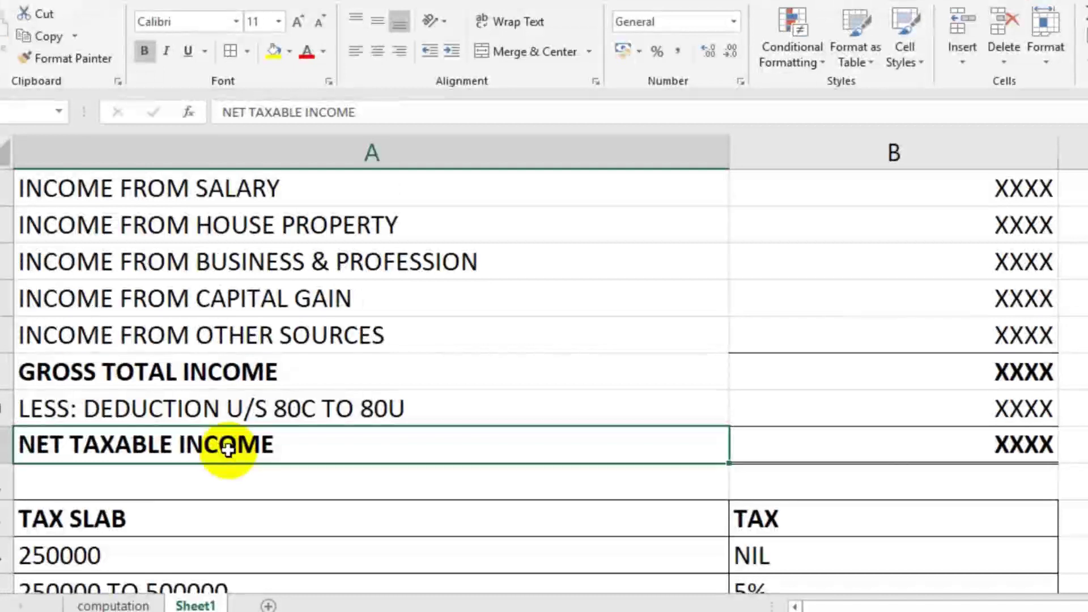
{"action": "left_click", "coordinate": [879, 457]}
{"action": "left_click", "coordinate": [592, 450]}
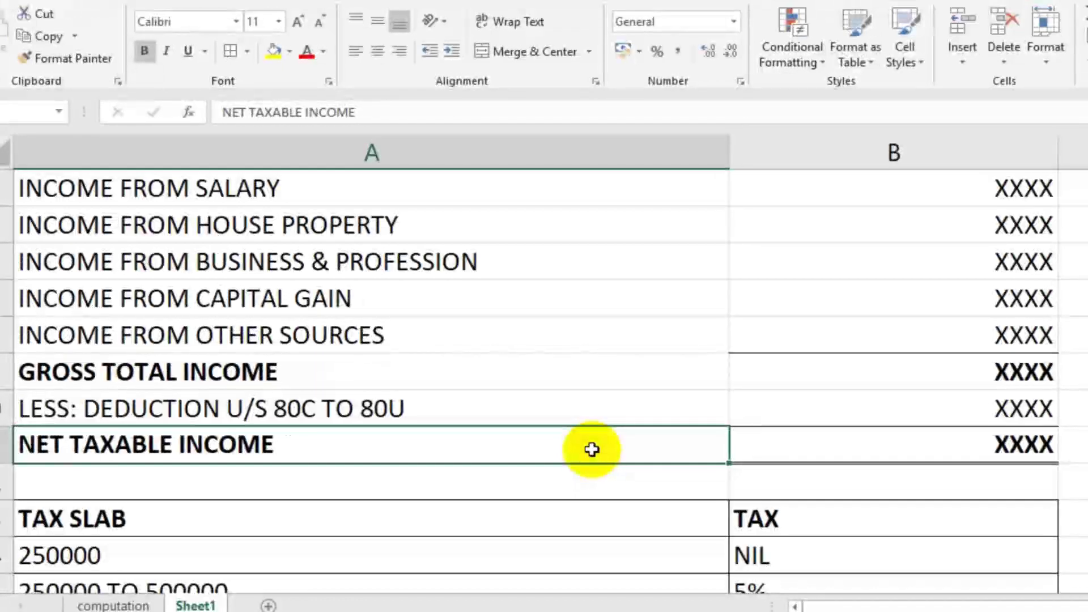
Step: Bring the TAX SLAB table and its tax rate headings into view
{"action": "scroll", "coordinate": [592, 450], "scroll_direction": "down", "scroll_amount": 1}
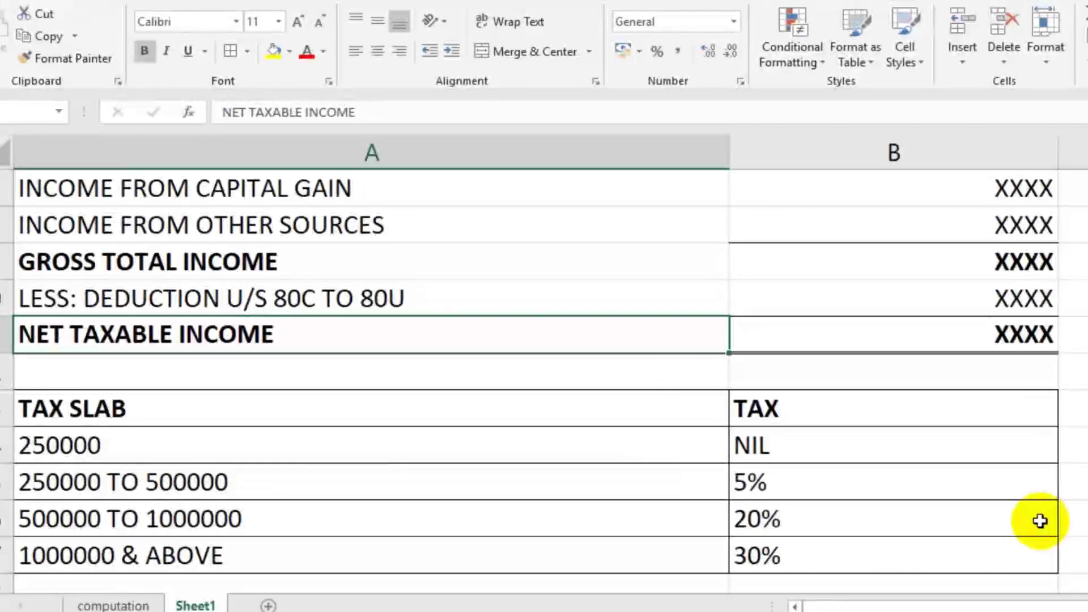
{"action": "left_click", "coordinate": [240, 397]}
{"action": "left_click", "coordinate": [741, 420]}
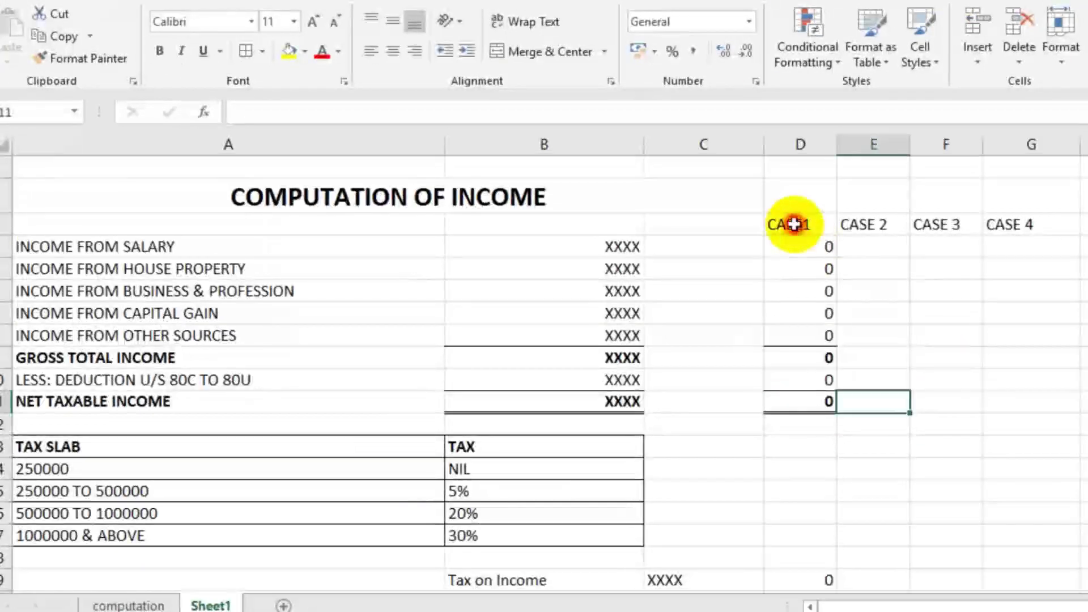
Step: Enter CASE1 salary 250000, other sources 50000 and deduction 50000, checking the totals
{"action": "left_click", "coordinate": [793, 225]}
{"action": "left_click", "coordinate": [805, 256]}
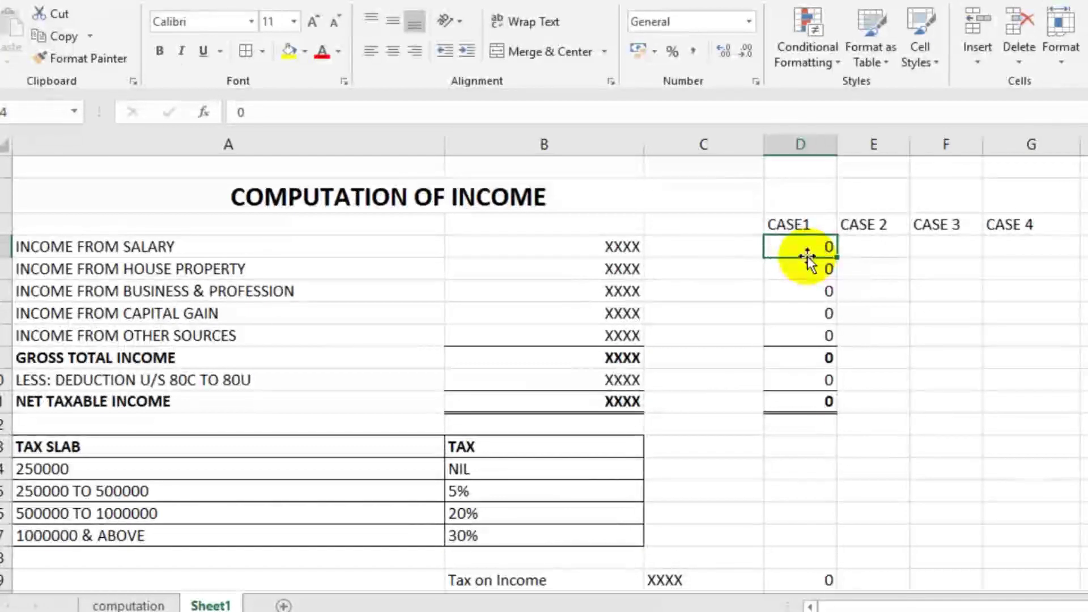
{"action": "type", "text": "250000"}
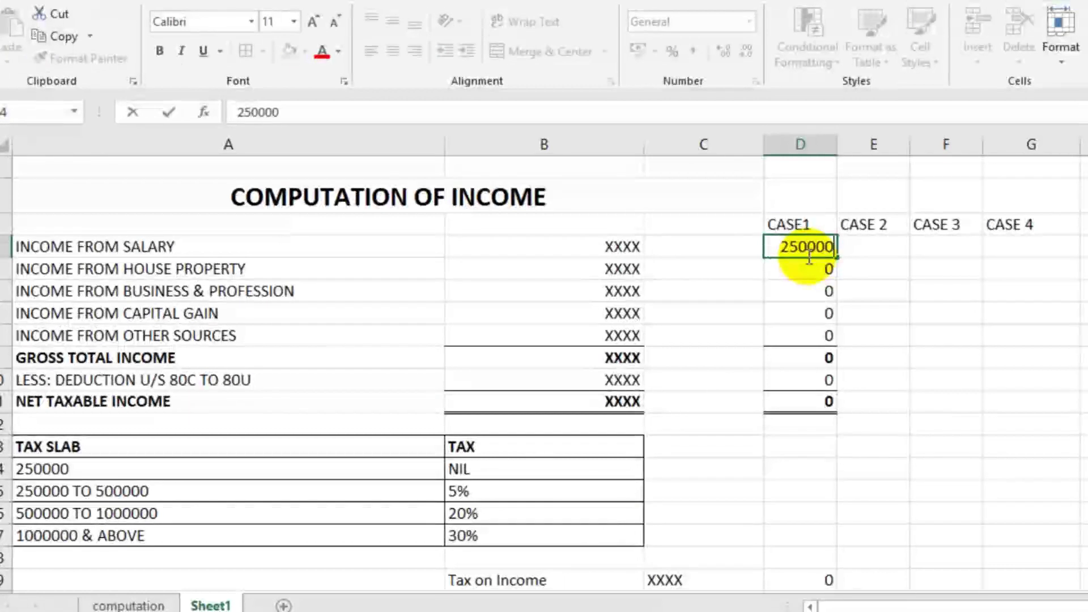
{"action": "left_click", "coordinate": [736, 277]}
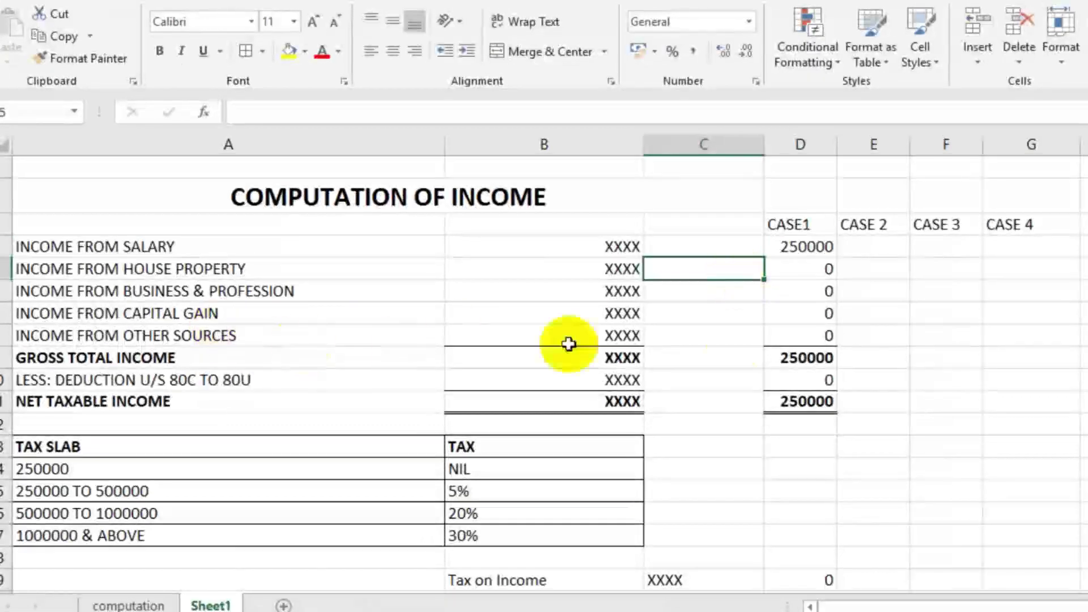
{"action": "left_click", "coordinate": [776, 336]}
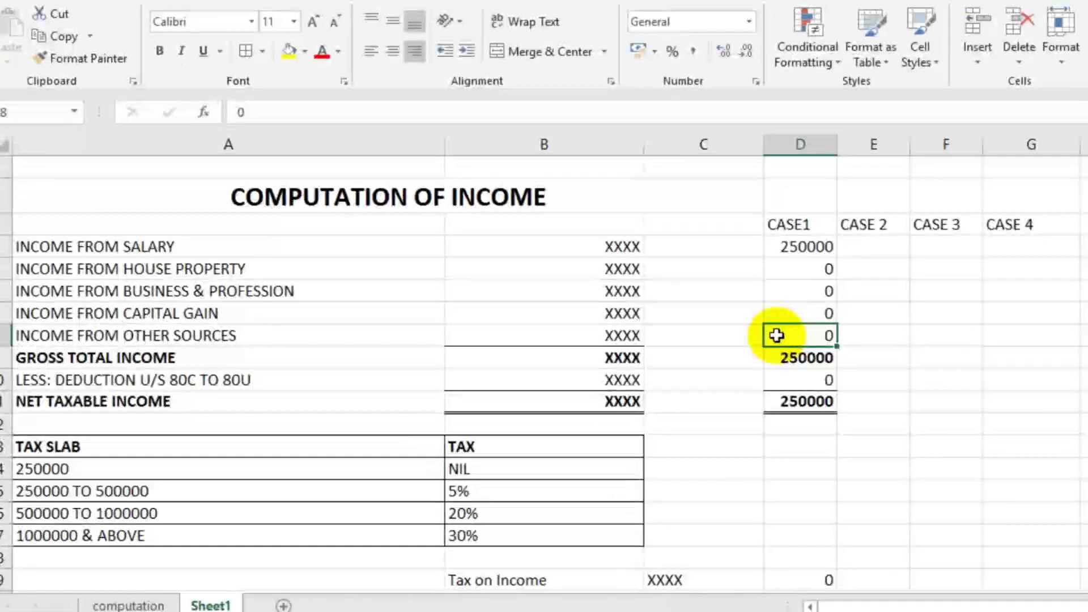
{"action": "type", "text": "5000"}
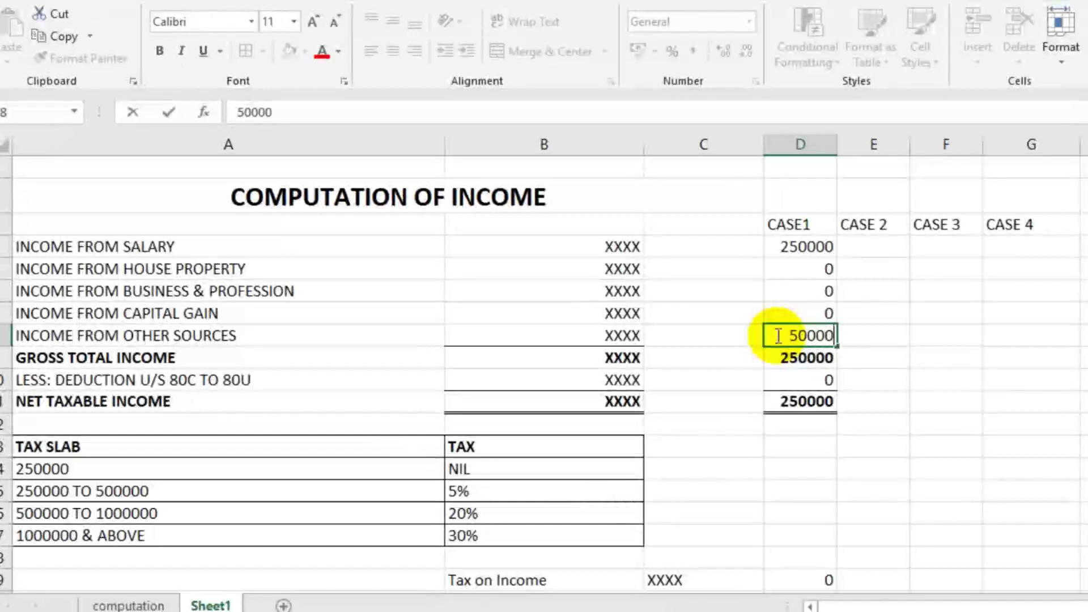
{"action": "type", "text": "0"}
{"action": "left_click", "coordinate": [736, 340]}
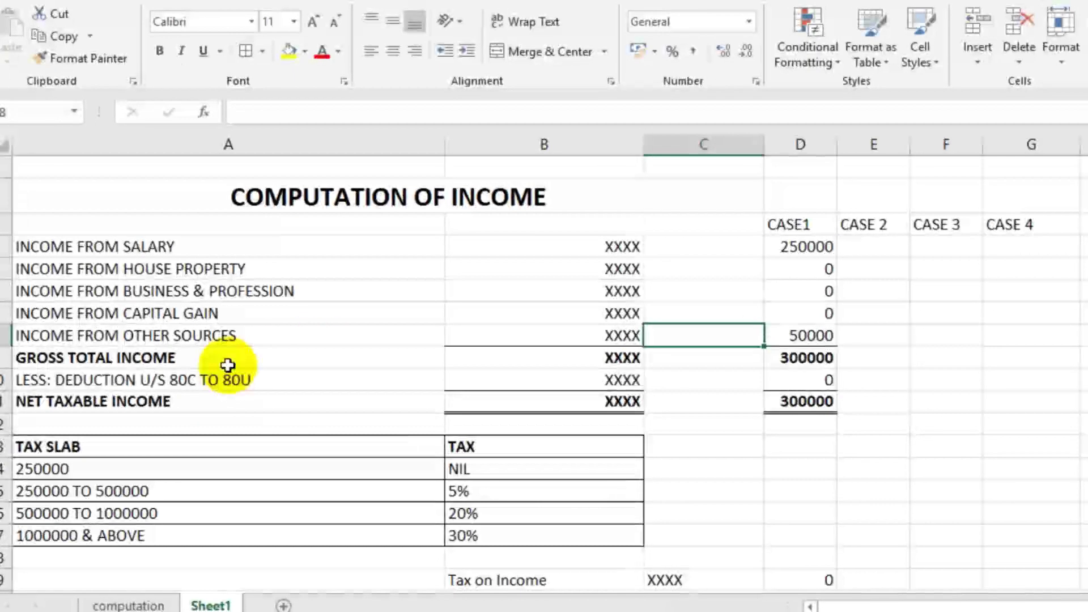
{"action": "left_click", "coordinate": [792, 359]}
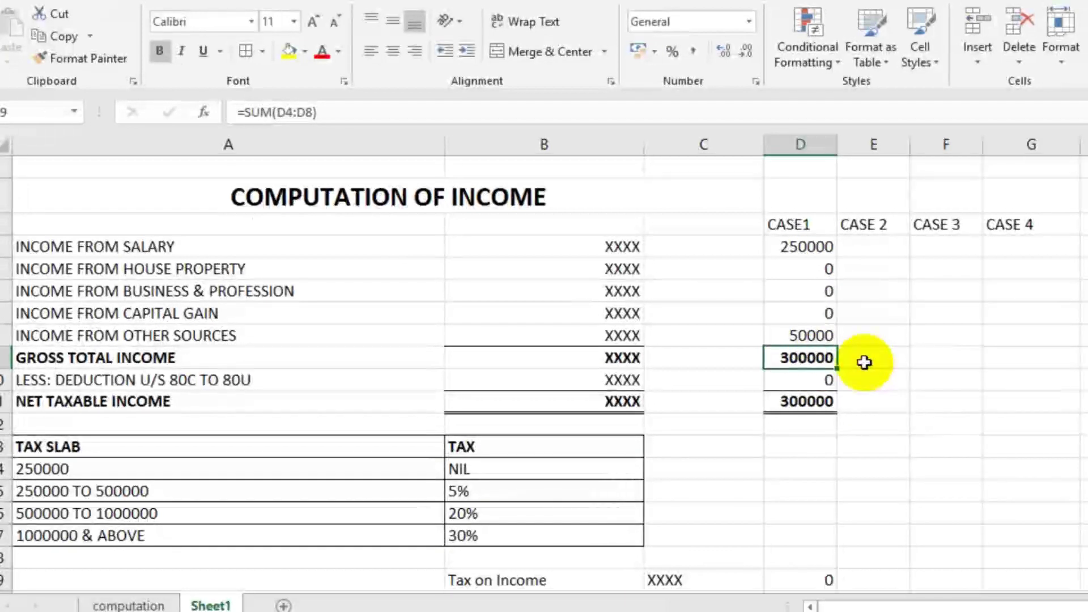
{"action": "left_click", "coordinate": [824, 377]}
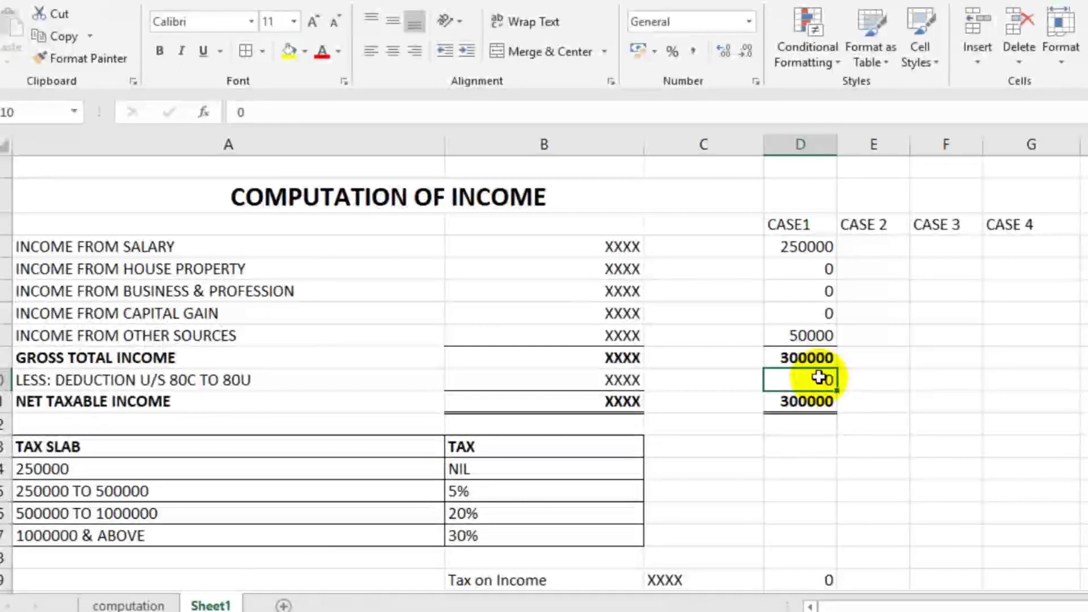
{"action": "type", "text": "50000"}
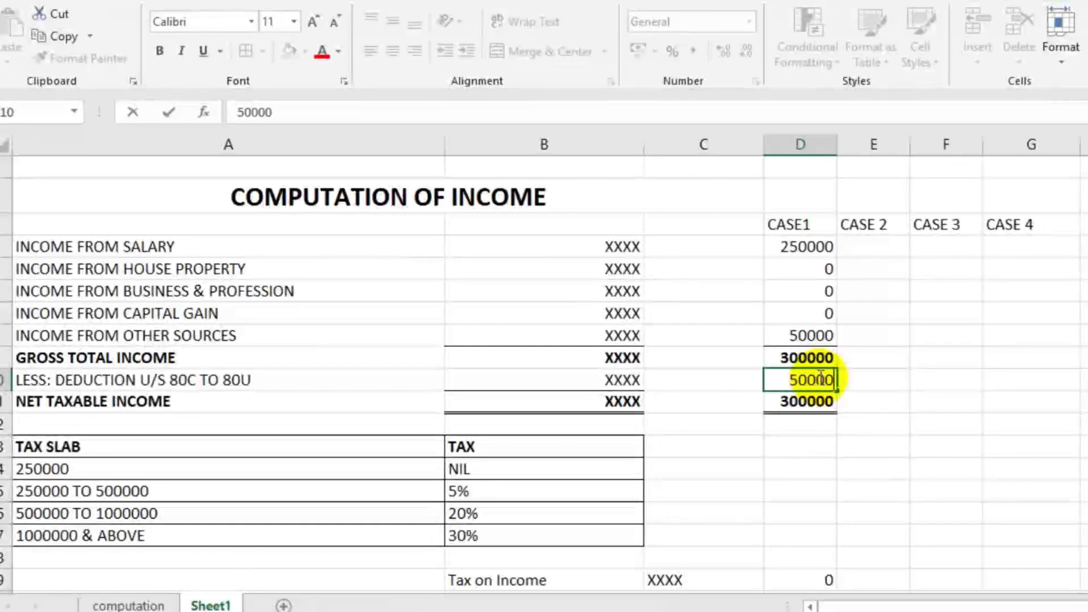
{"action": "left_click", "coordinate": [856, 389]}
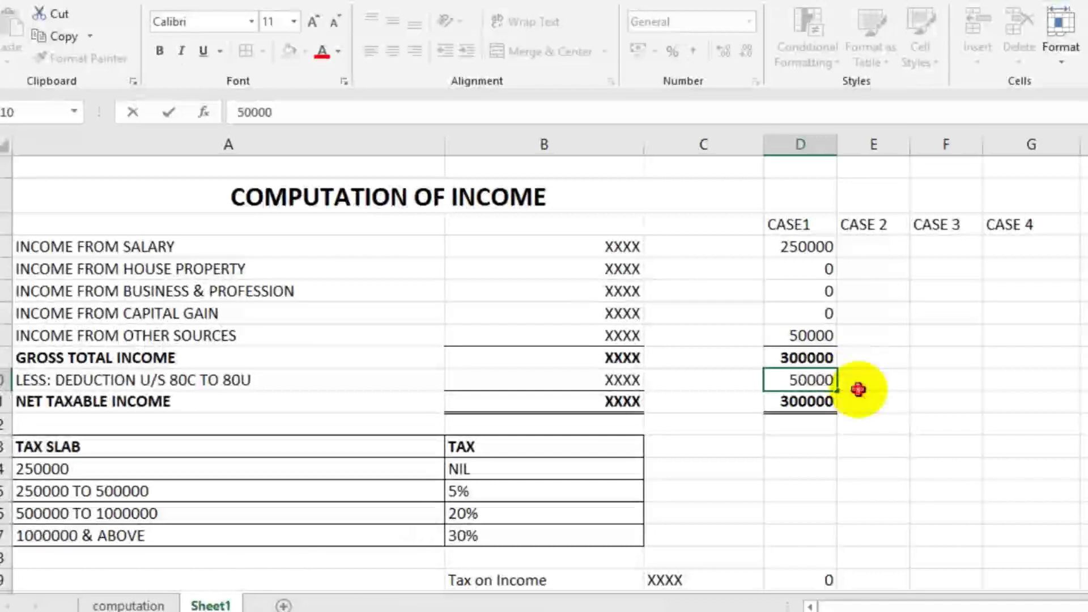
{"action": "left_click", "coordinate": [802, 403]}
Step: Record 0 as CASE1's tax for the NIL slab up to 250000
{"action": "scroll", "coordinate": [892, 454], "scroll_direction": "down", "scroll_amount": 1}
{"action": "scroll", "coordinate": [892, 454], "scroll_direction": "down", "scroll_amount": 1}
{"action": "scroll", "coordinate": [892, 428], "scroll_direction": "up", "scroll_amount": 4}
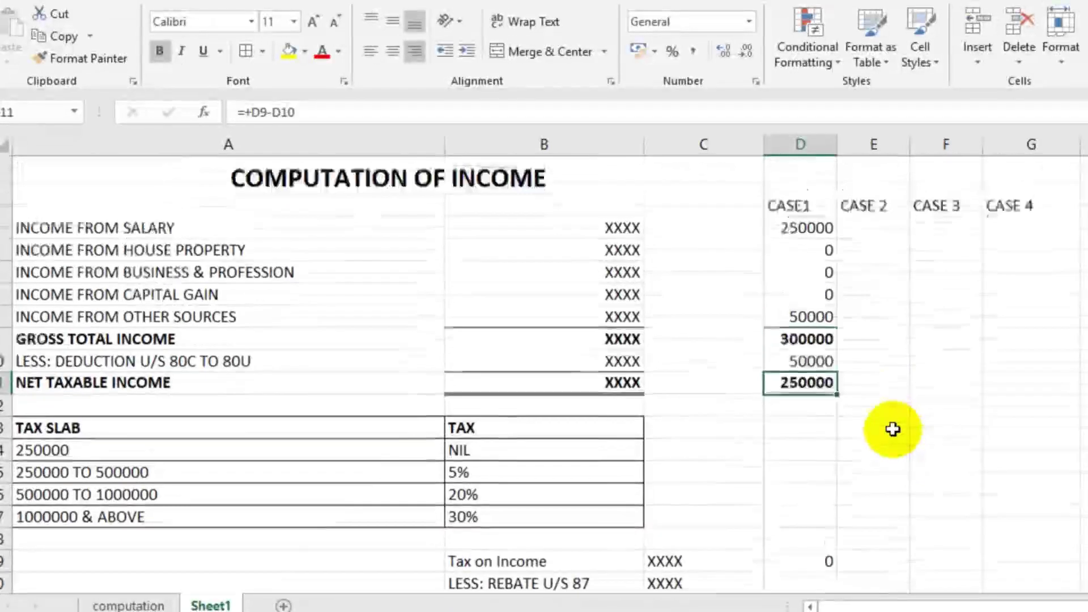
{"action": "left_click", "coordinate": [231, 472]}
{"action": "left_click", "coordinate": [816, 406]}
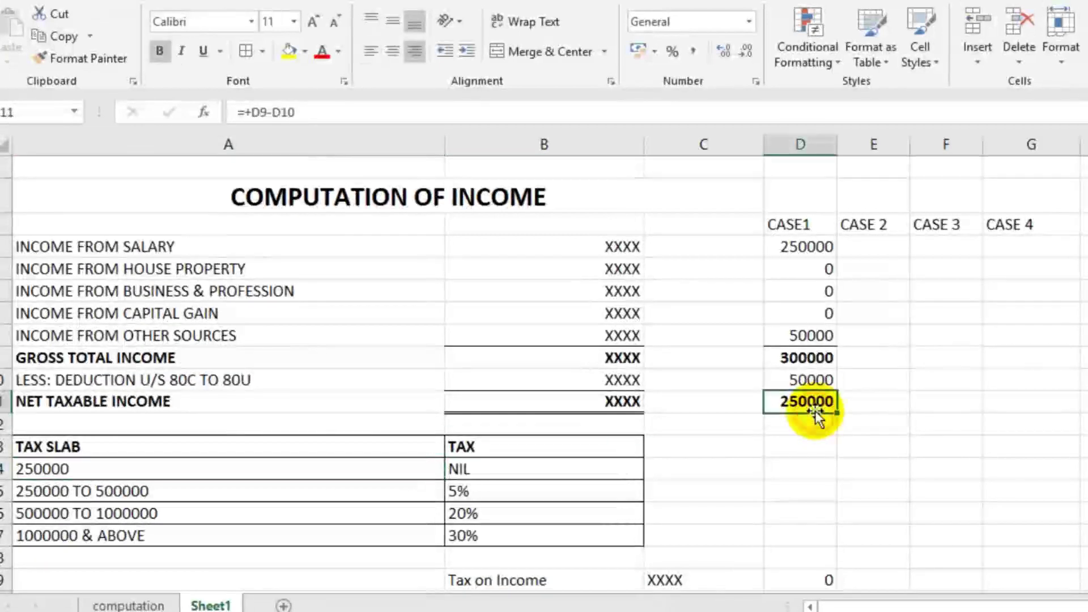
{"action": "left_click", "coordinate": [111, 473]}
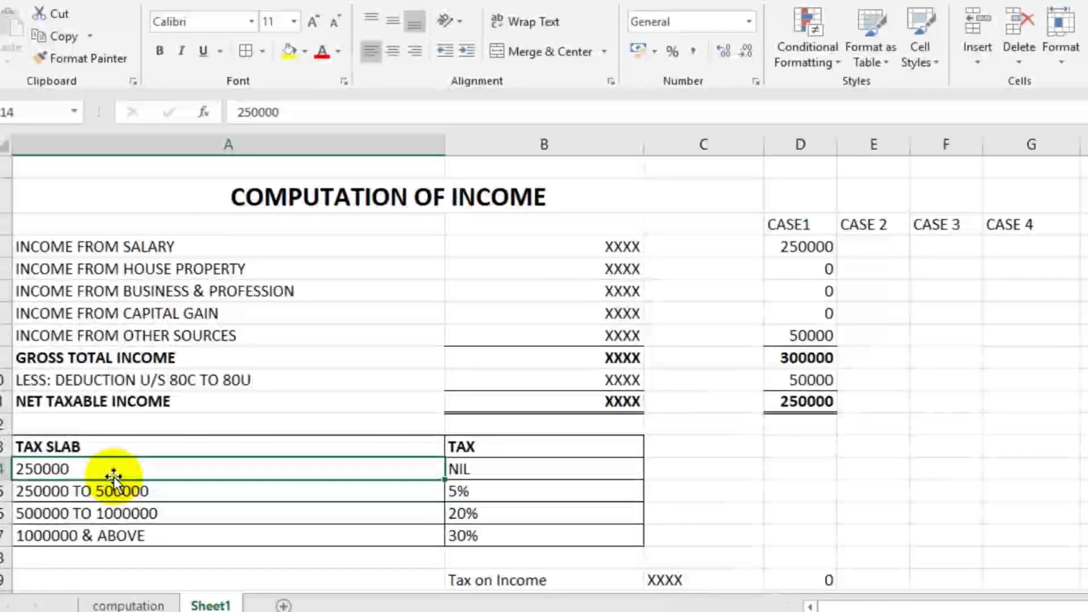
{"action": "left_click", "coordinate": [477, 469]}
{"action": "left_click", "coordinate": [780, 468]}
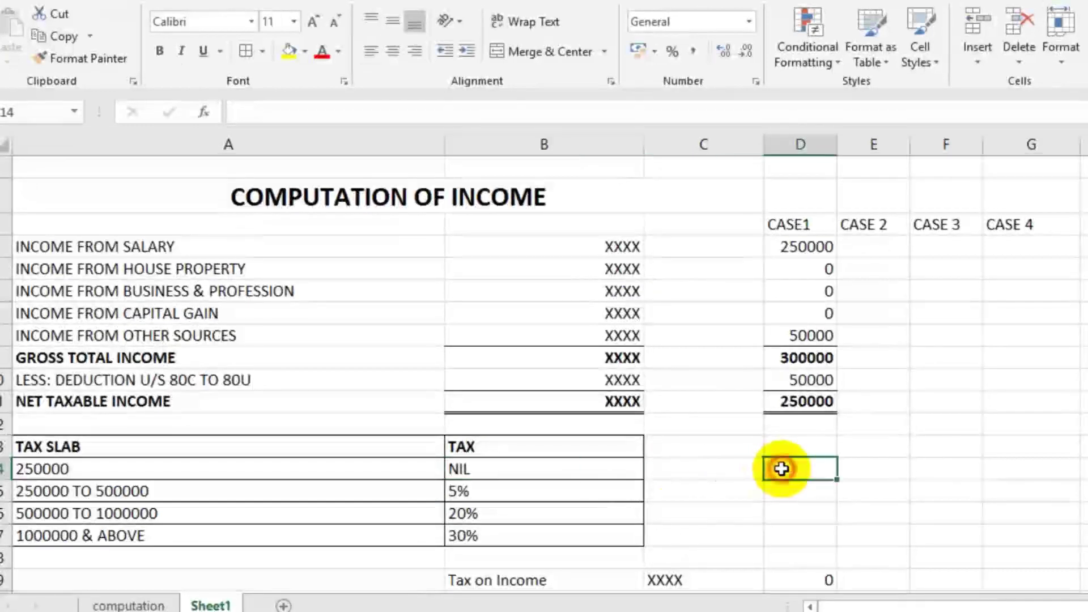
{"action": "type", "text": "0"}
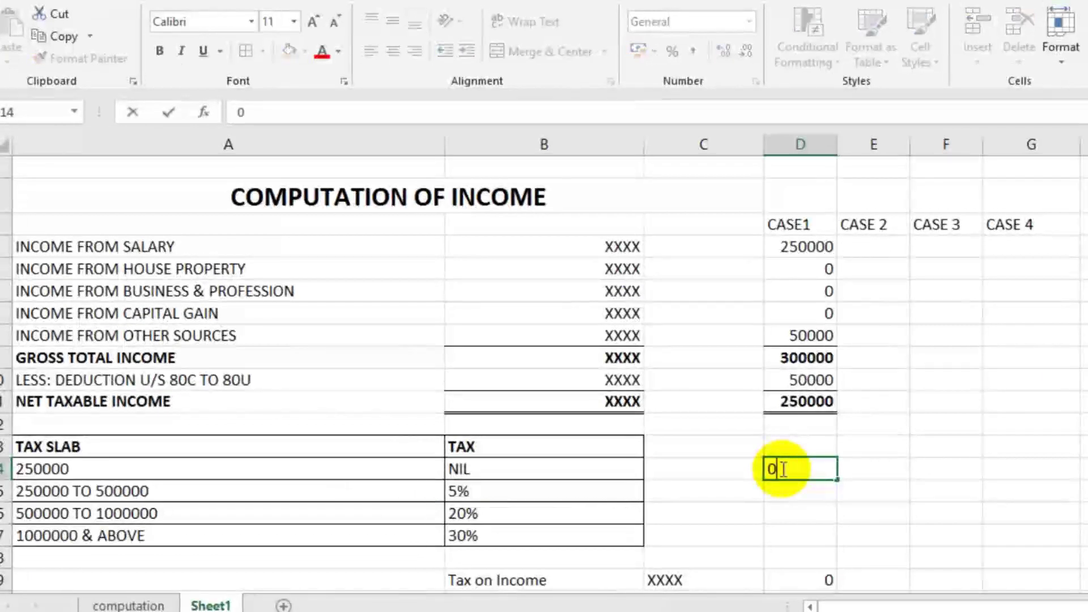
{"action": "key", "text": "Return"}
{"action": "left_click", "coordinate": [902, 468]}
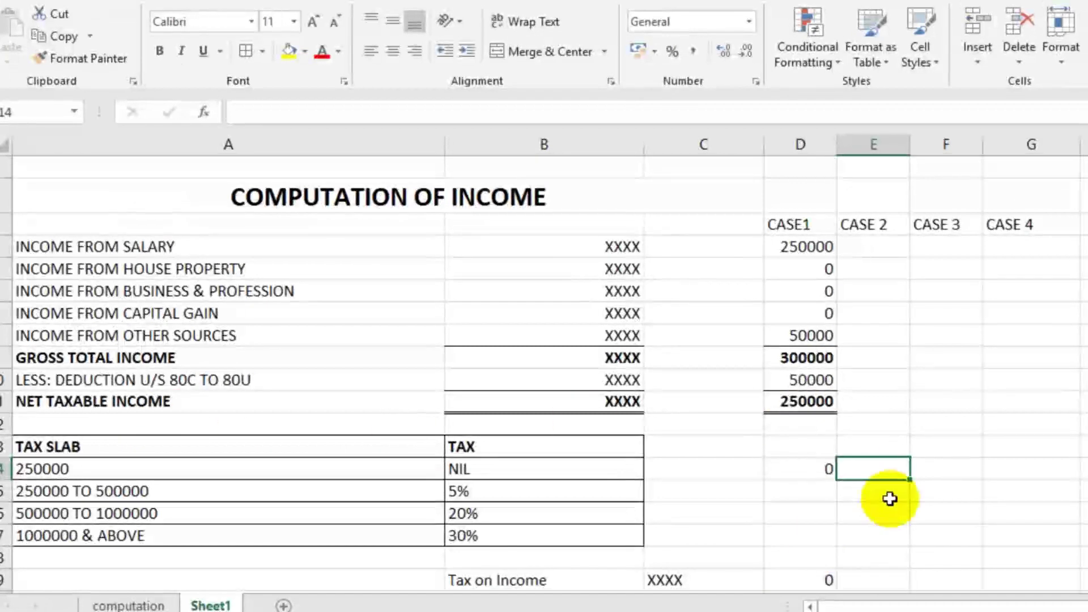
Step: Enter CASE 2 salary 450000 and income from other sources 50000
{"action": "left_click", "coordinate": [894, 250]}
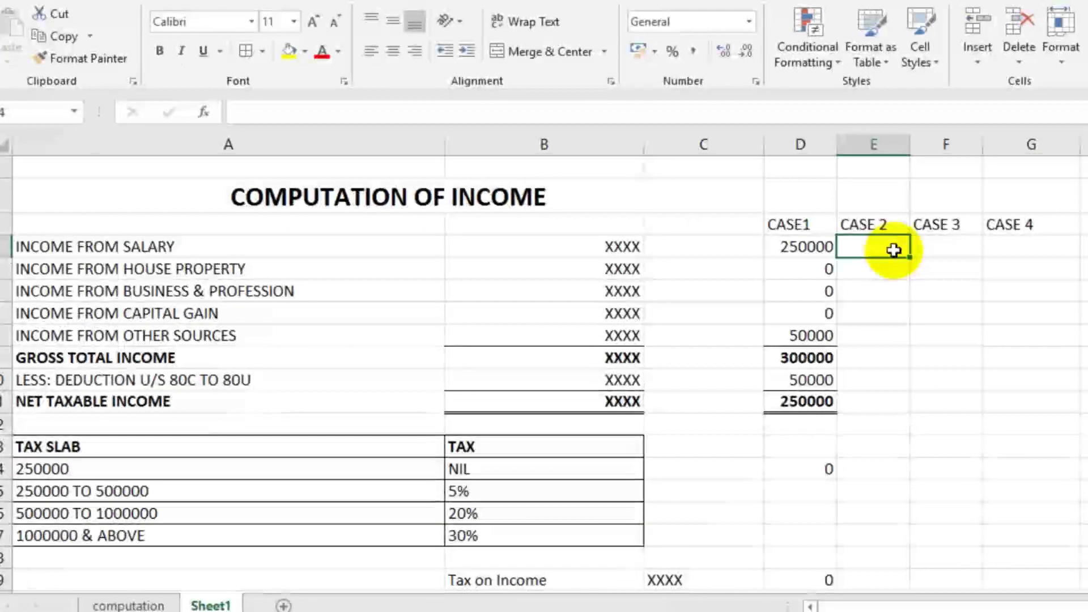
{"action": "type", "text": "4500"}
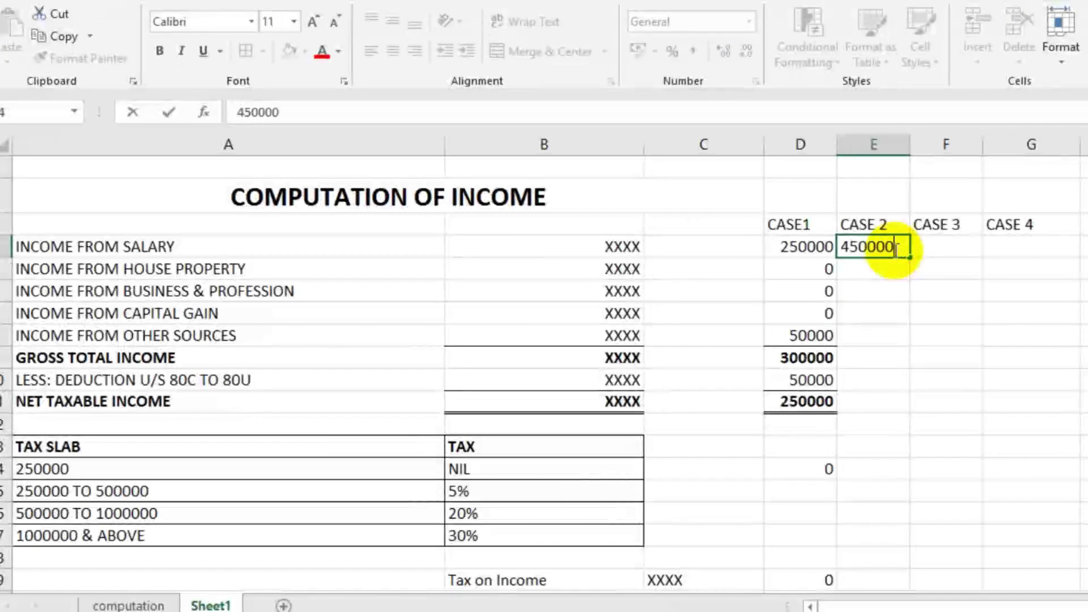
{"action": "type", "text": "00"}
{"action": "left_click", "coordinate": [894, 292]}
{"action": "left_click", "coordinate": [872, 335]}
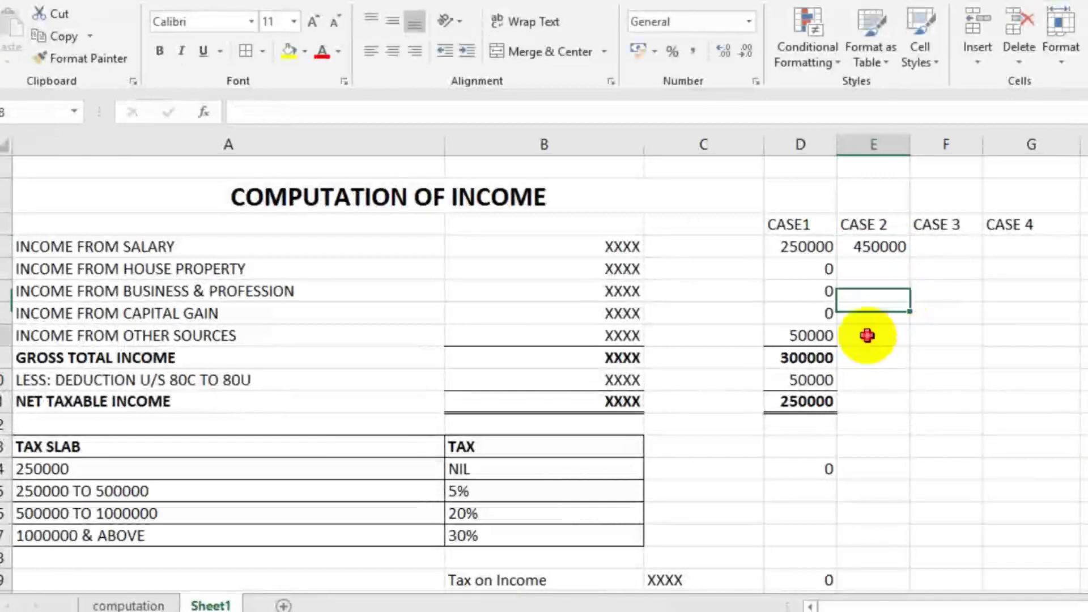
{"action": "type", "text": "500"}
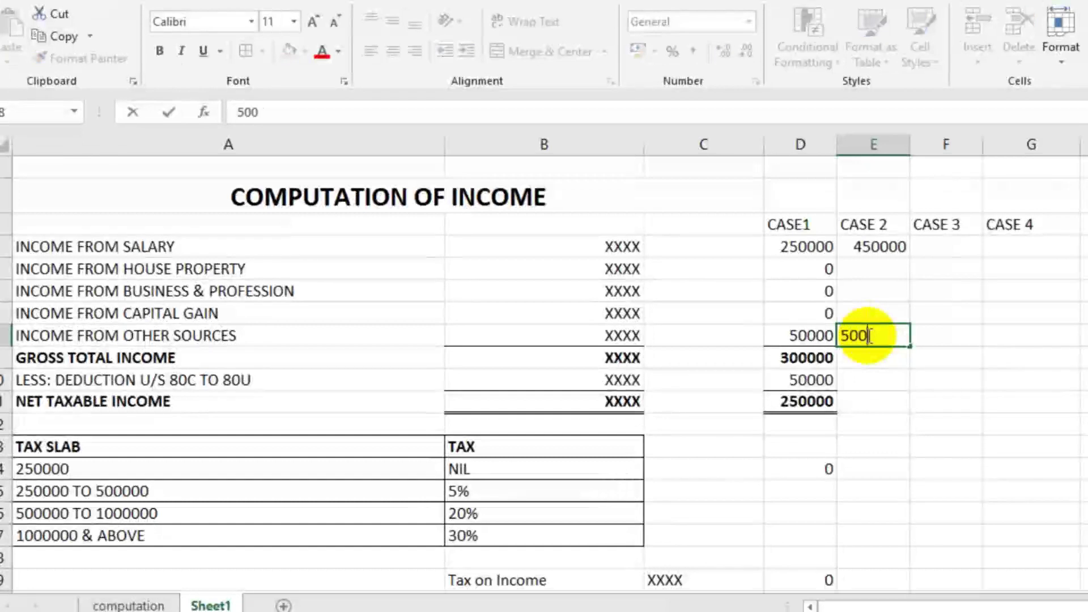
{"action": "type", "text": "00"}
{"action": "left_click", "coordinate": [898, 358]}
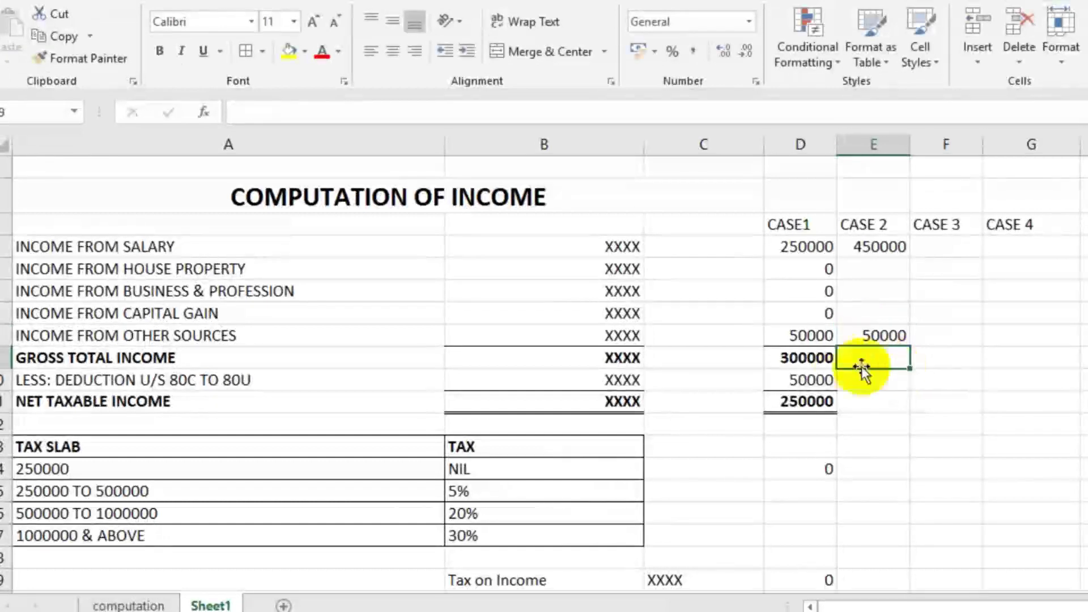
Step: Copy CASE1's gross total income formula into CASE 2, giving 500000
{"action": "left_click", "coordinate": [787, 359]}
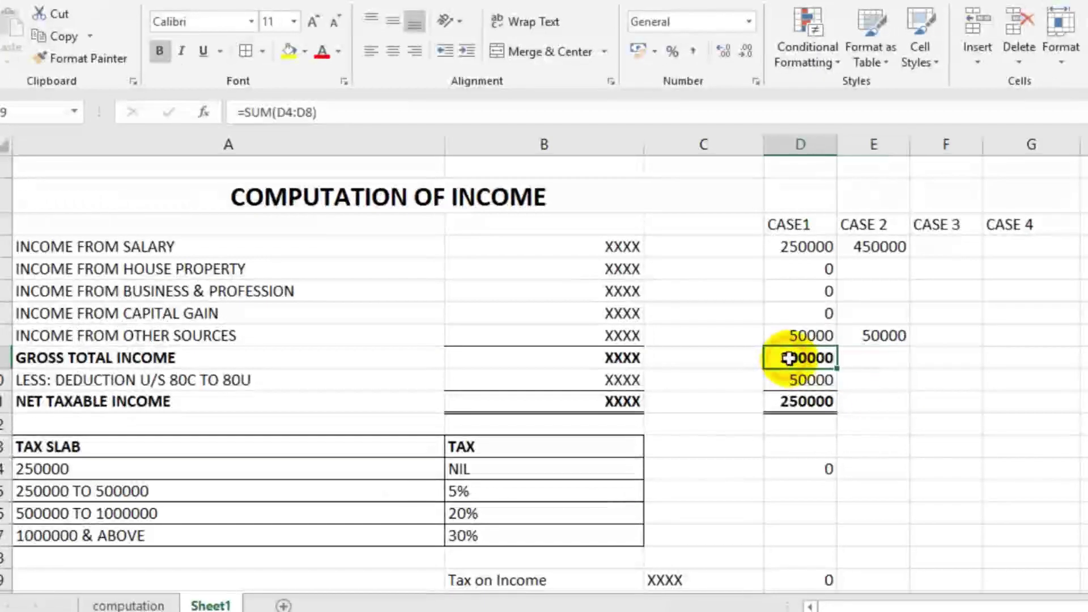
{"action": "key", "text": "ctrl+c"}
{"action": "left_click", "coordinate": [873, 355]}
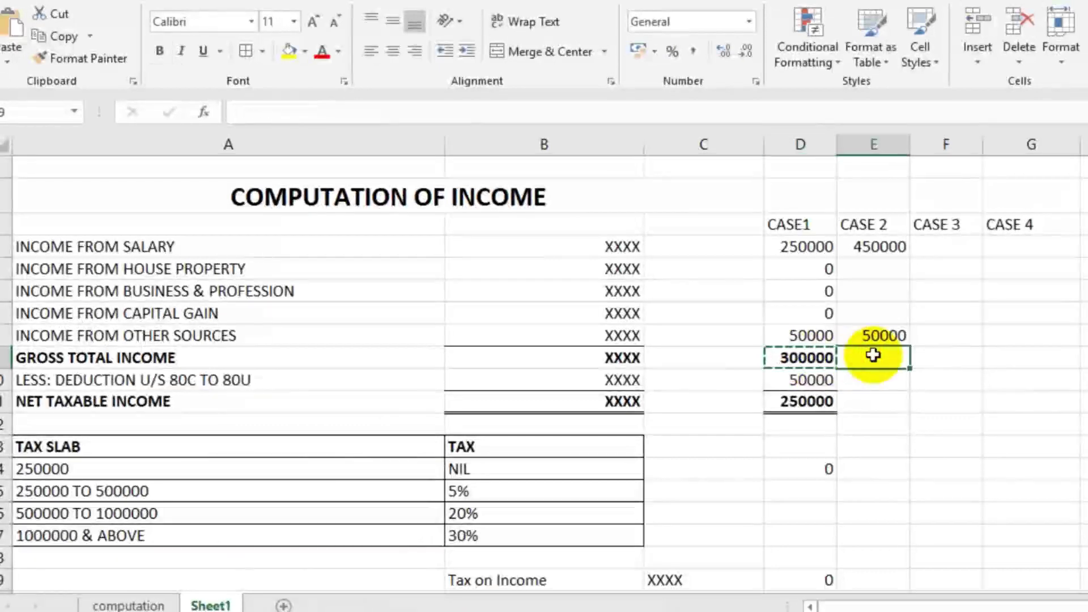
{"action": "key", "text": "ctrl+v"}
{"action": "left_click", "coordinate": [956, 376]}
{"action": "key", "text": "Escape"}
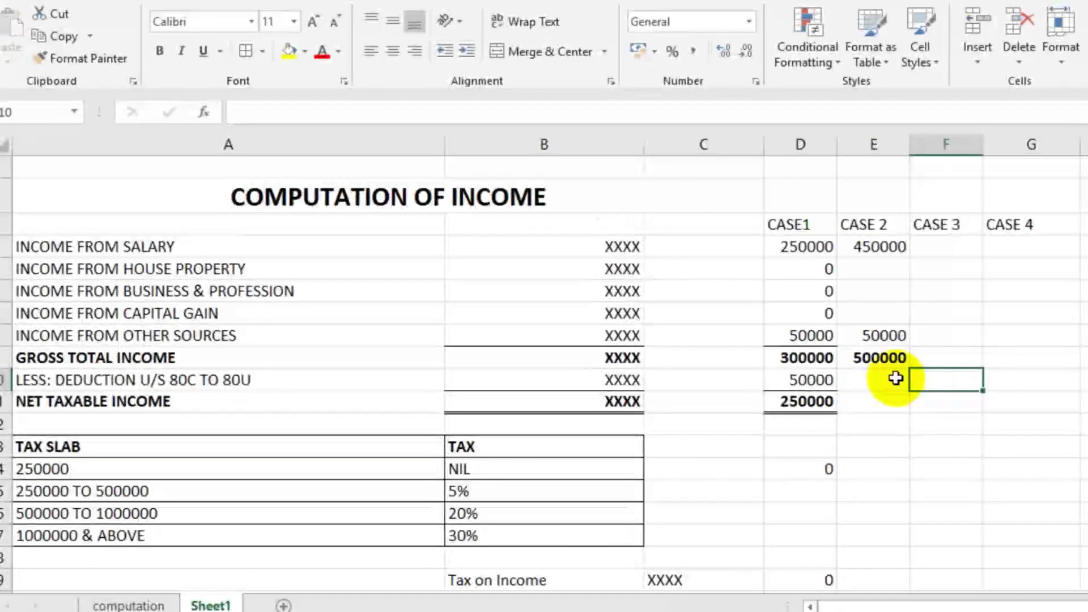
Step: Enter CASE 2 deduction 50000 and paste the net taxable income formula, giving 450000
{"action": "left_click", "coordinate": [887, 376]}
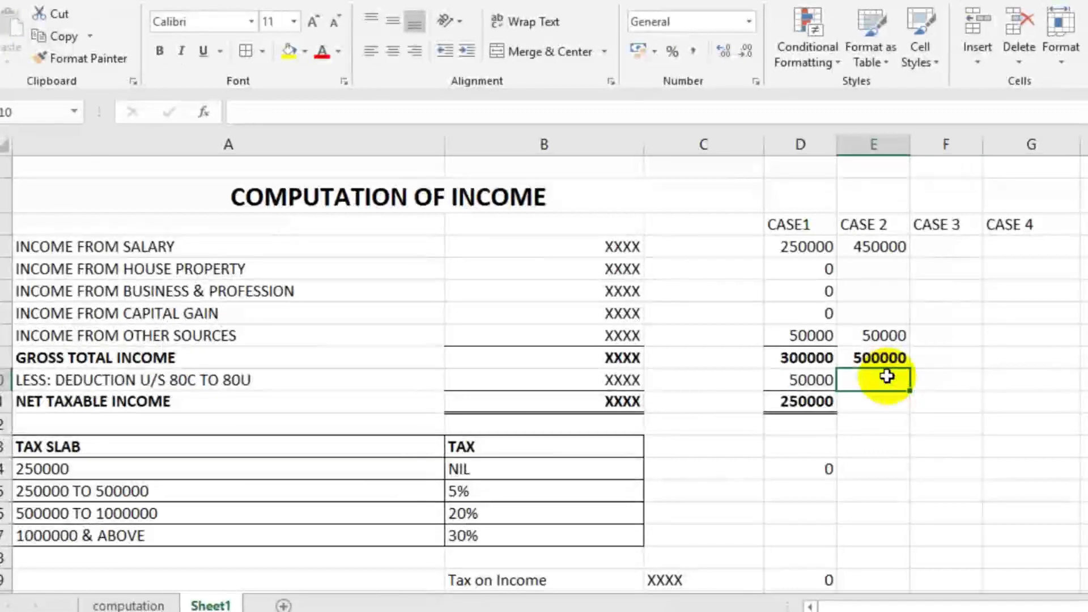
{"action": "type", "text": "50000"}
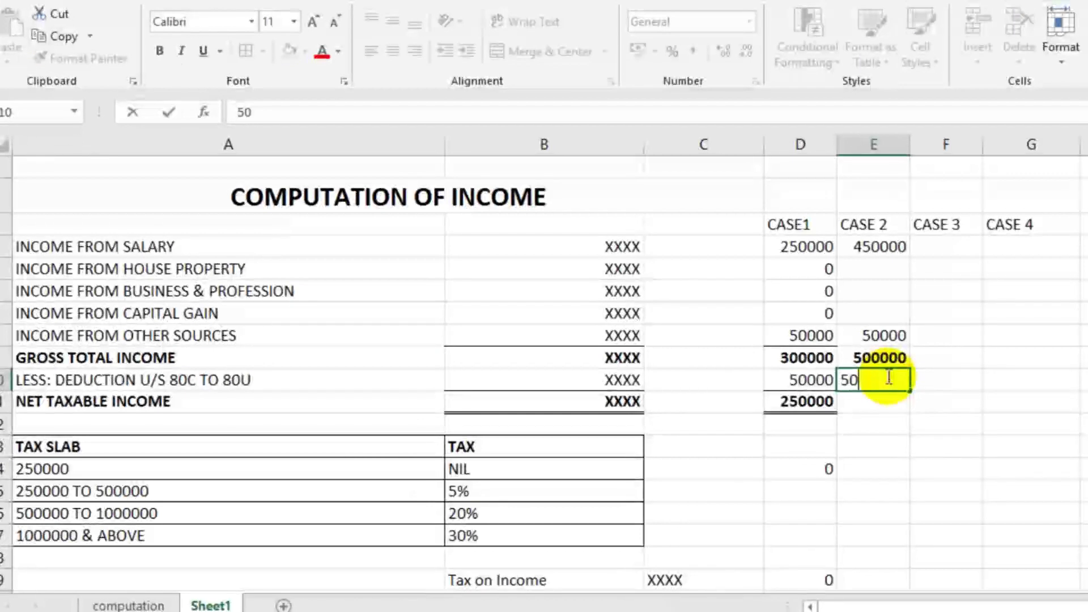
{"action": "left_click", "coordinate": [972, 401]}
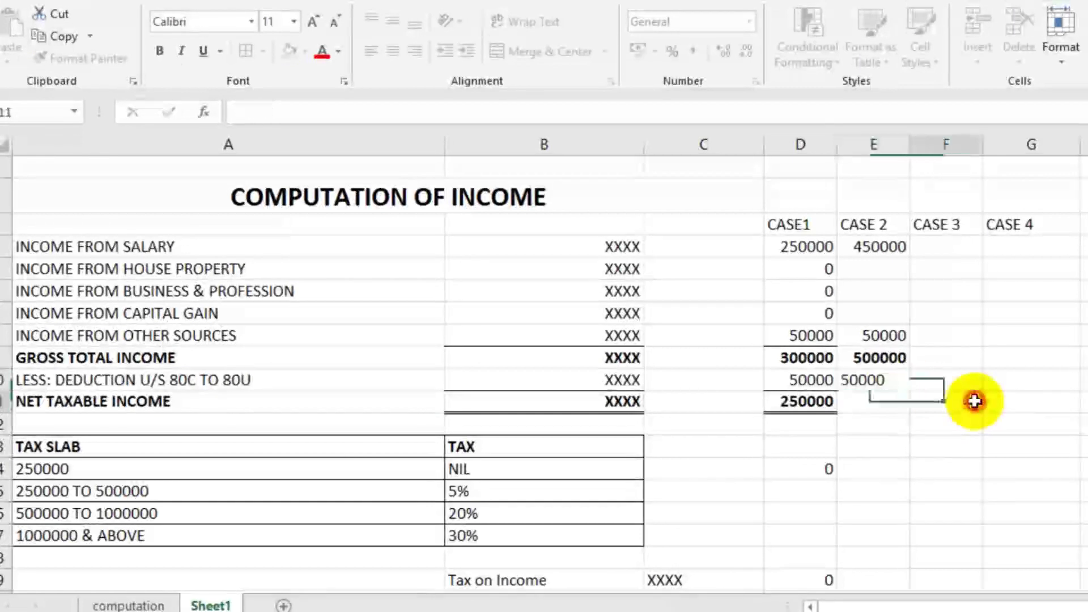
{"action": "left_click", "coordinate": [826, 401]}
{"action": "double_click", "coordinate": [823, 402]}
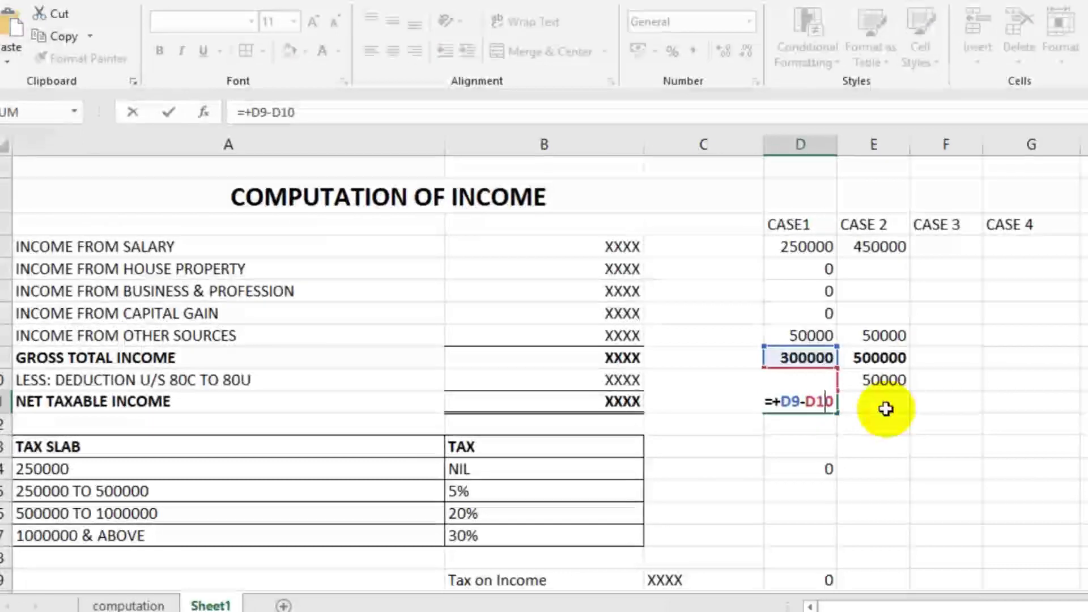
{"action": "key", "text": "ctrl+Return"}
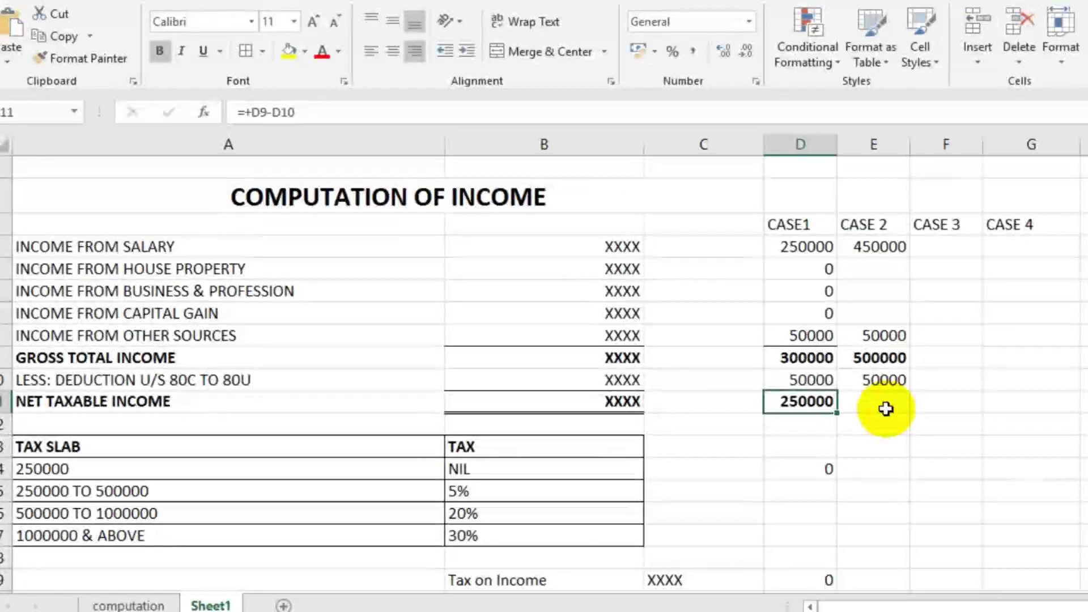
{"action": "left_click", "coordinate": [886, 408]}
{"action": "key", "text": "ctrl+v"}
{"action": "left_click", "coordinate": [887, 361]}
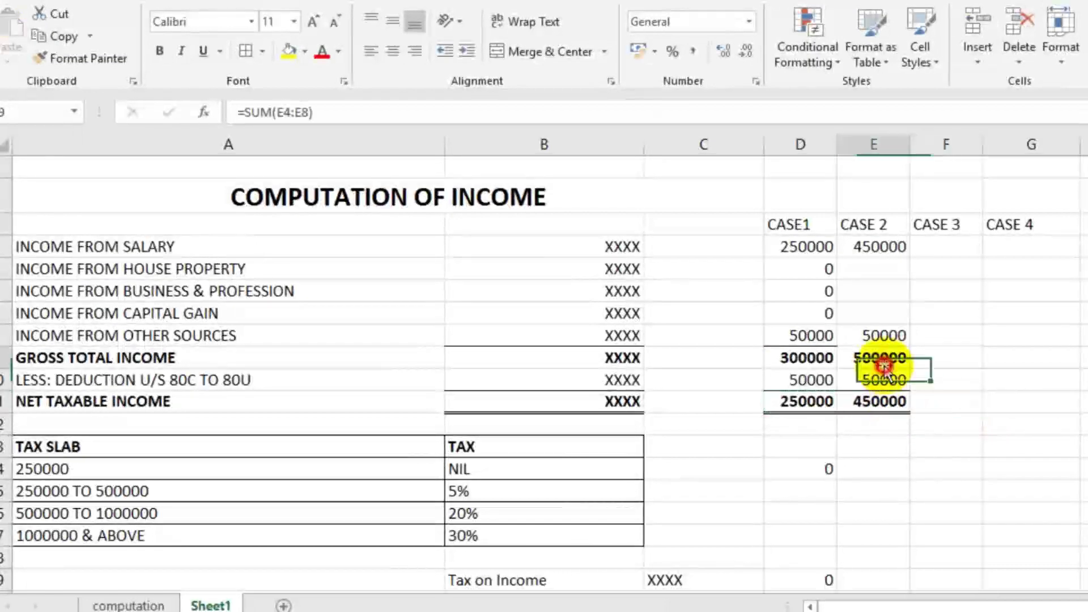
{"action": "left_click", "coordinate": [885, 382]}
{"action": "left_click", "coordinate": [896, 406]}
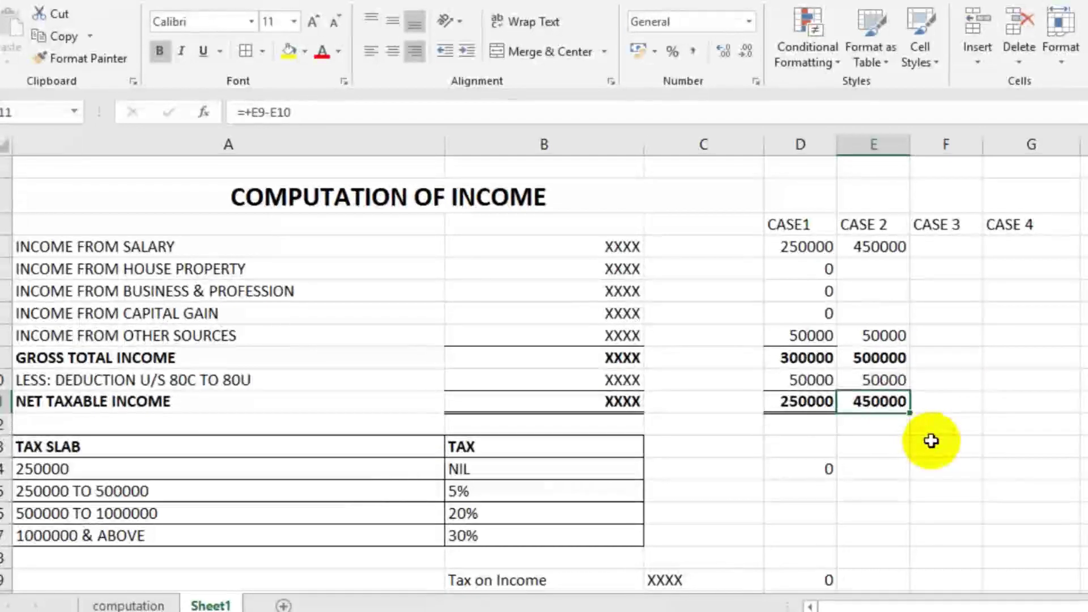
{"action": "left_click", "coordinate": [898, 426]}
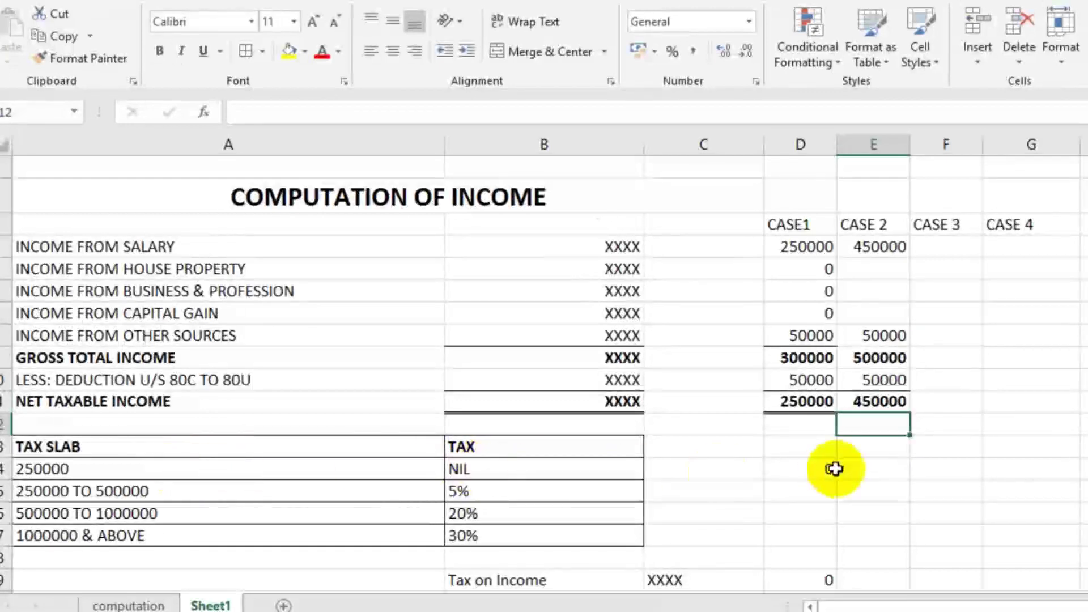
Step: Enter 0 as CASE 2's tax for the NIL slab
{"action": "left_click", "coordinate": [862, 468]}
{"action": "type", "text": "0"}
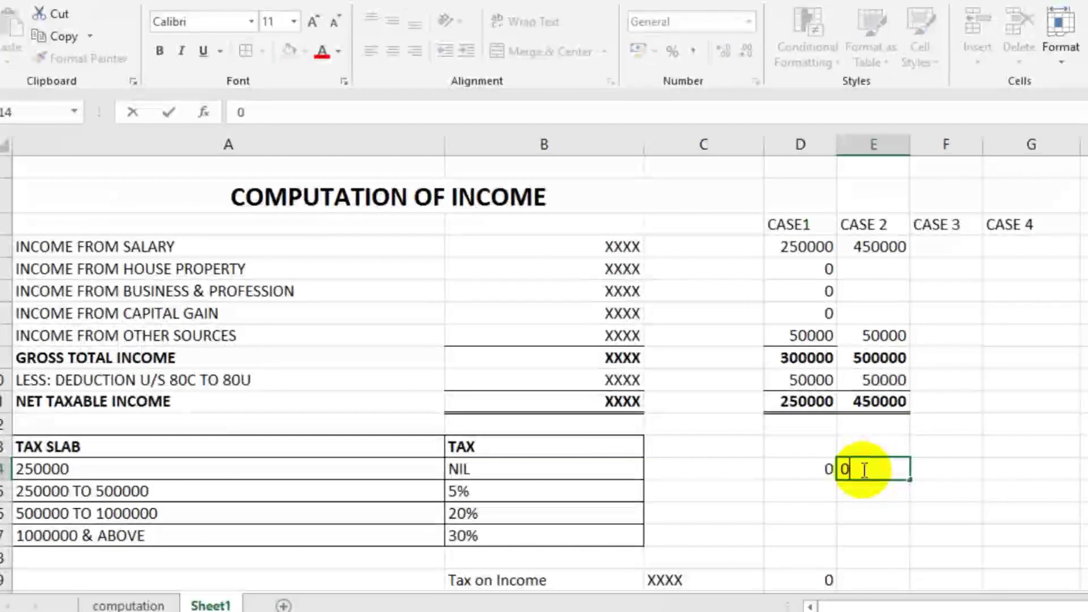
{"action": "left_click", "coordinate": [918, 472]}
{"action": "scroll", "coordinate": [922, 472], "scroll_direction": "down", "scroll_amount": 1}
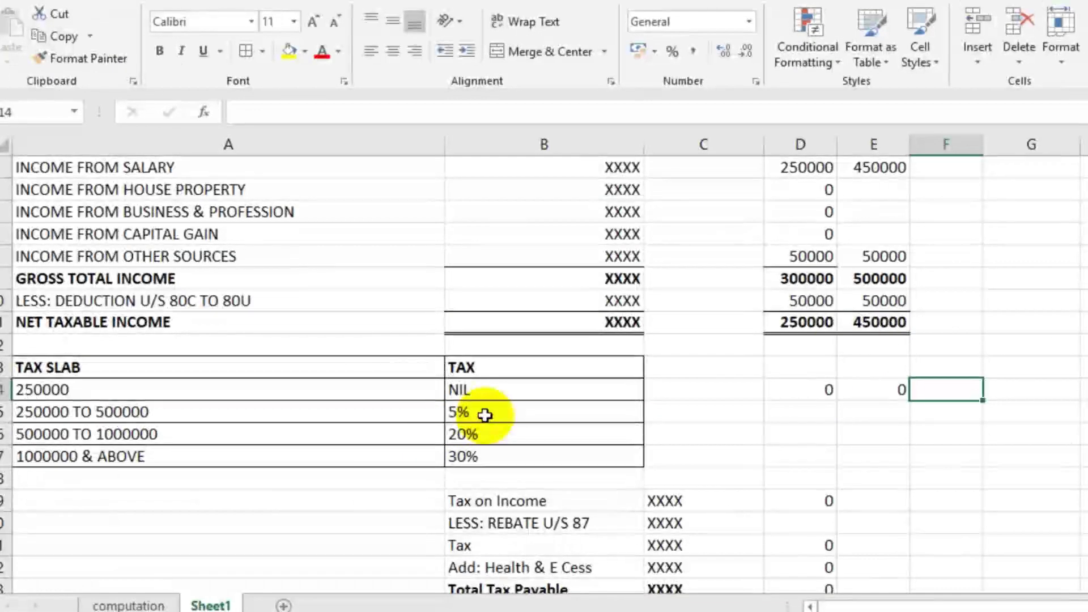
{"action": "left_click", "coordinate": [890, 414]}
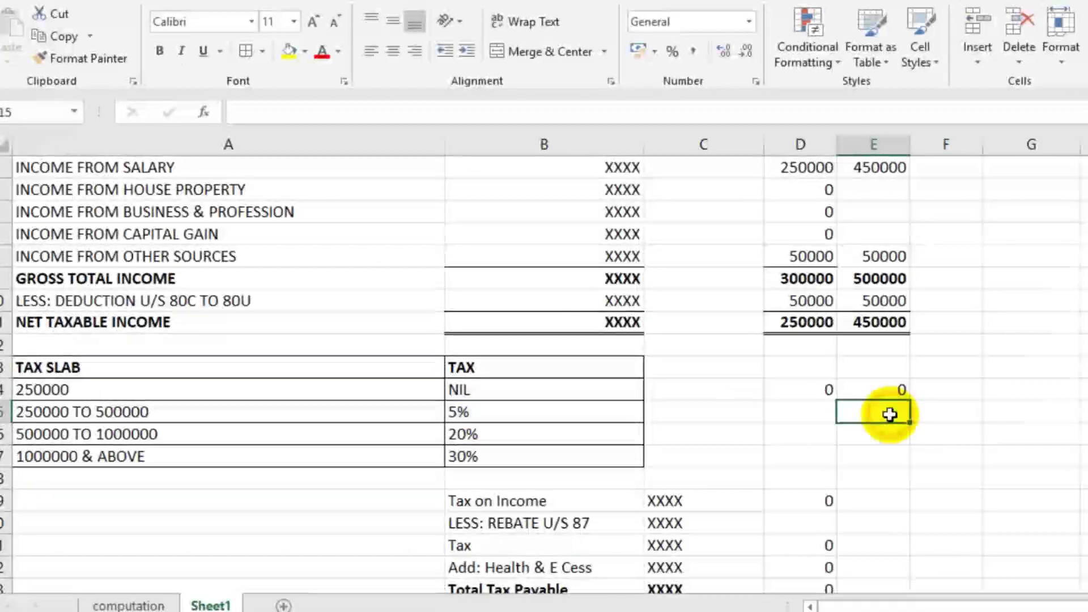
{"action": "type", "text": "+"}
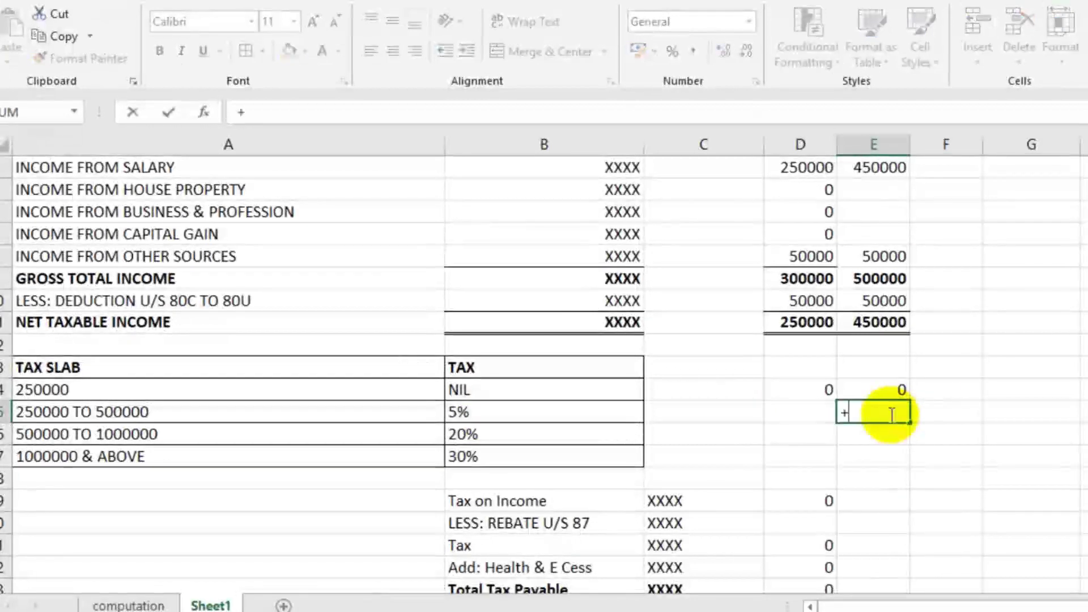
{"action": "type", "text": "450000-"}
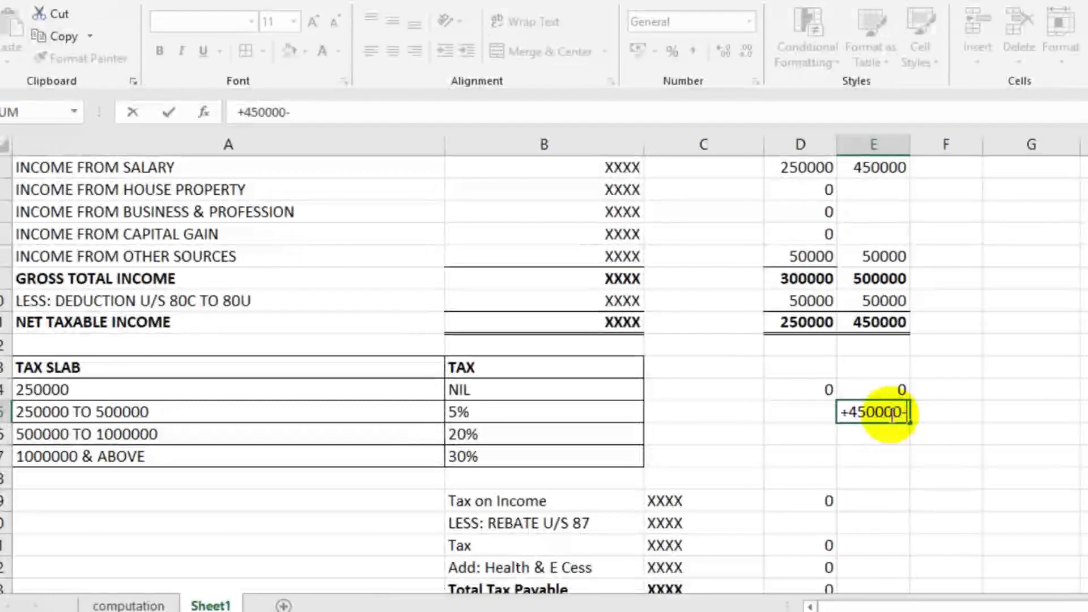
{"action": "type", "text": "25000"}
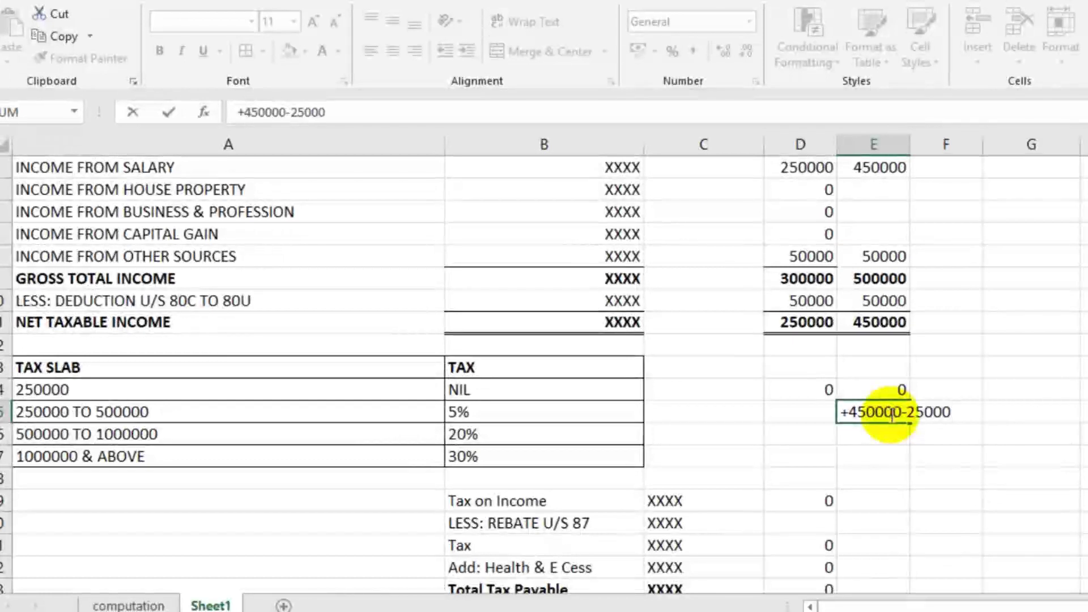
{"action": "type", "text": "0"}
{"action": "left_click", "coordinate": [939, 454]}
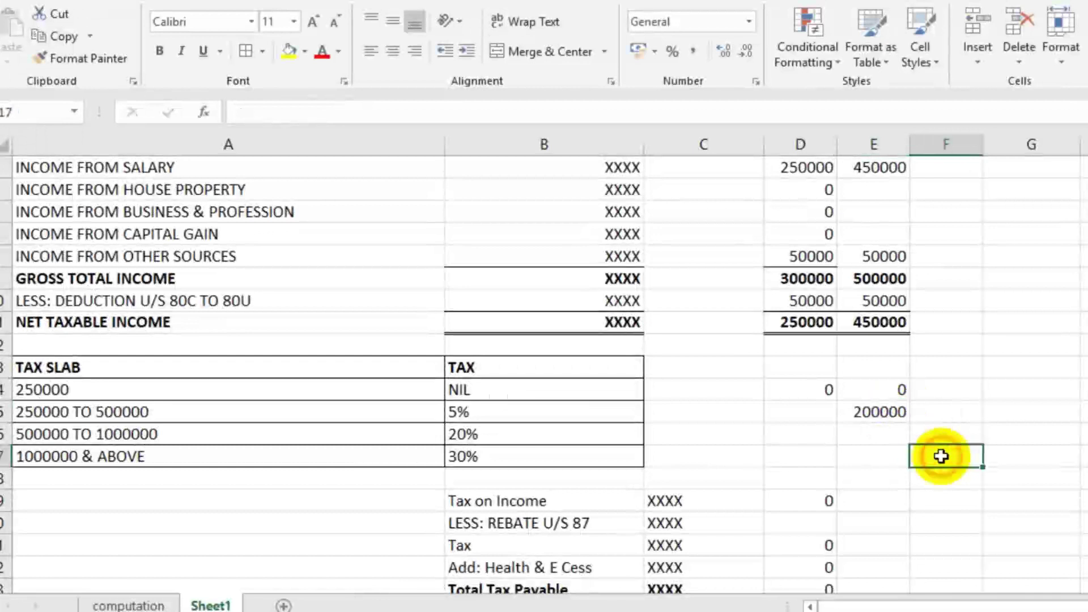
{"action": "left_click", "coordinate": [883, 418]}
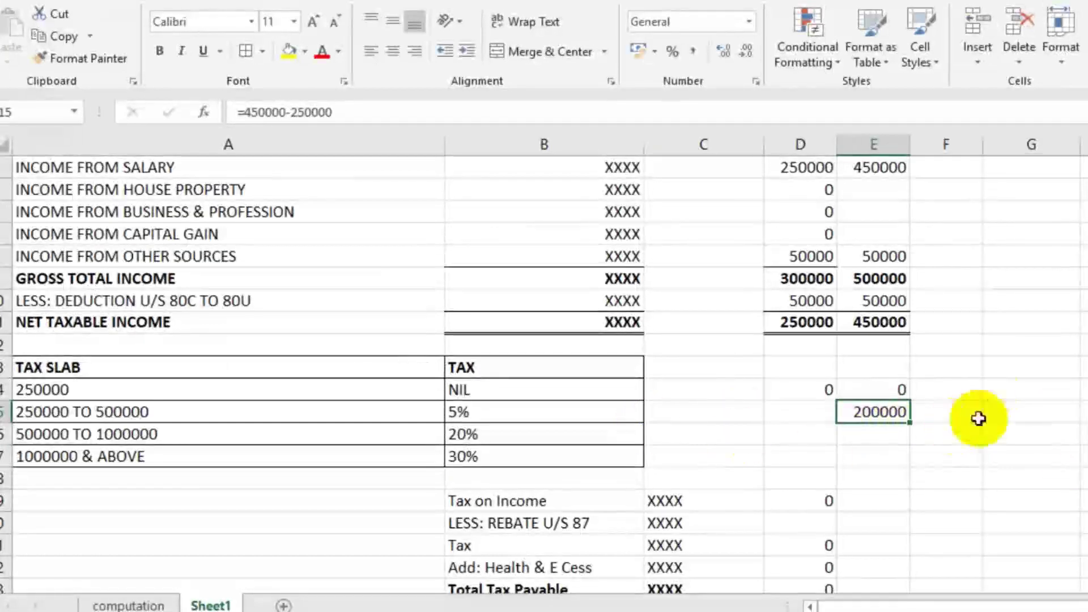
{"action": "double_click", "coordinate": [901, 411]}
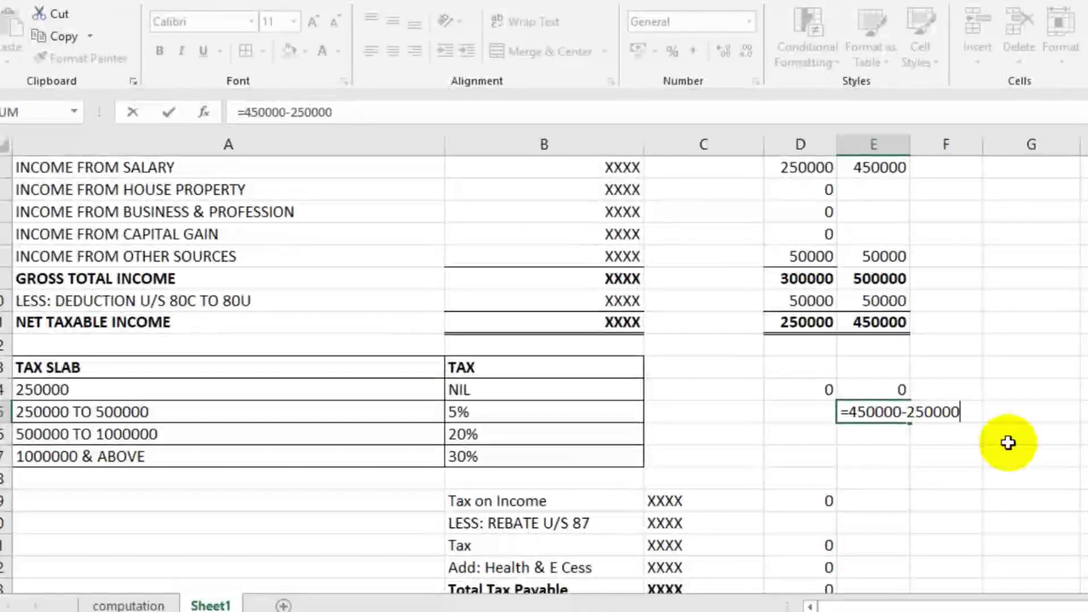
{"action": "type", "text": "*"}
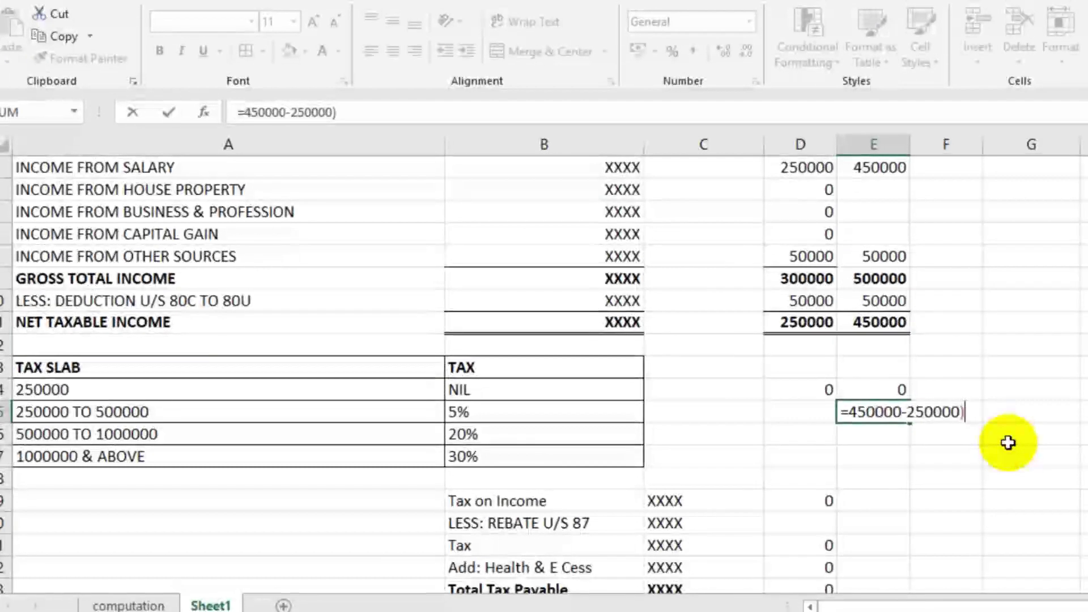
{"action": "left_click", "coordinate": [851, 412]}
{"action": "type", "text": "("}
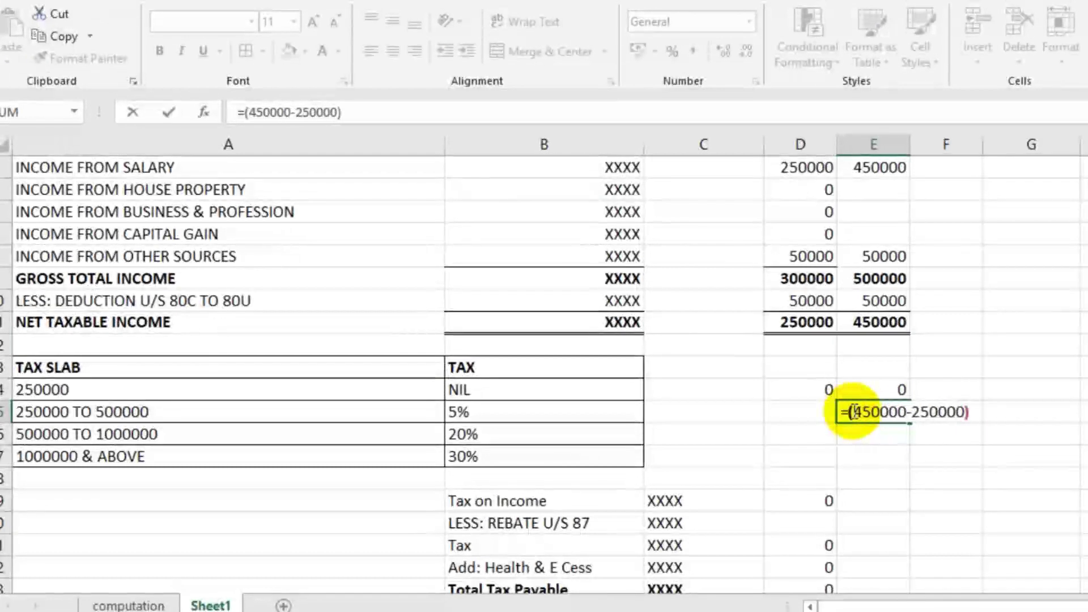
{"action": "left_click", "coordinate": [969, 412]}
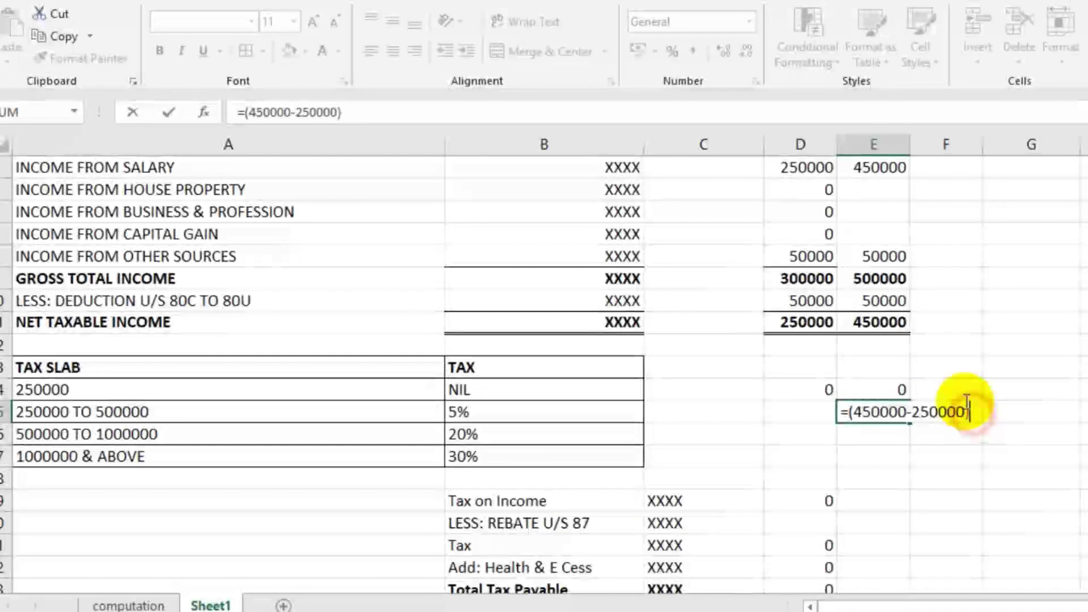
{"action": "type", "text": "5"}
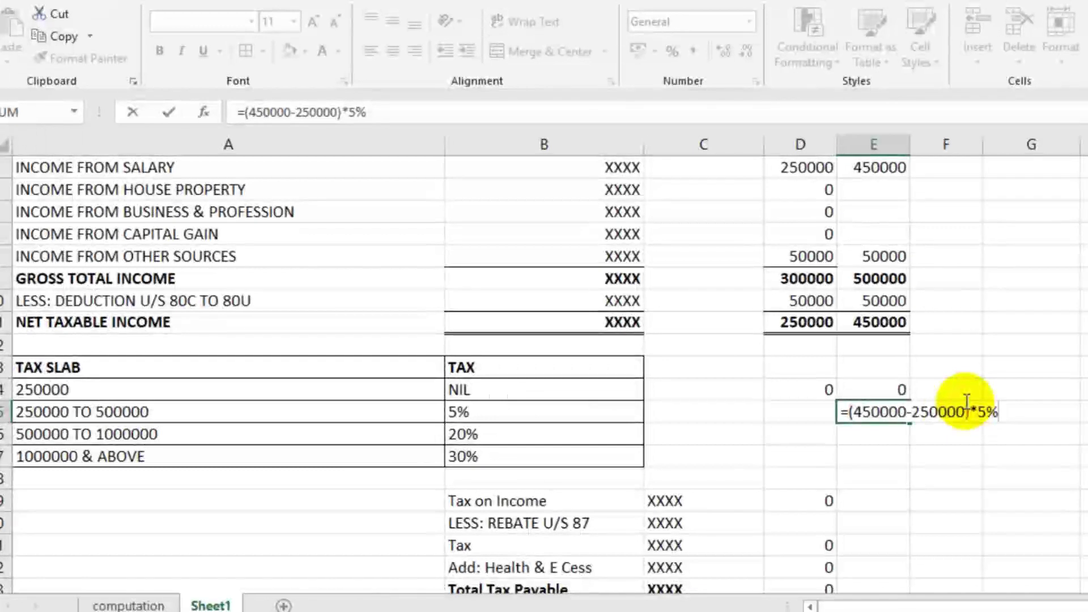
{"action": "key", "text": "Return"}
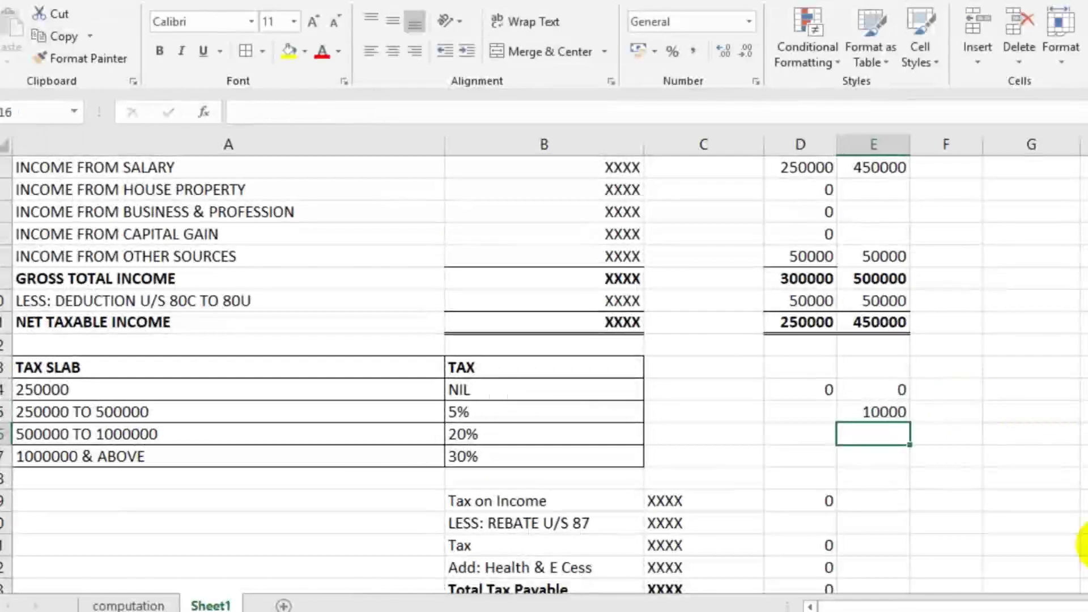
Step: Check E15 against the 250000 TO 500000 slab and the higher slab rows
{"action": "left_click", "coordinate": [869, 412]}
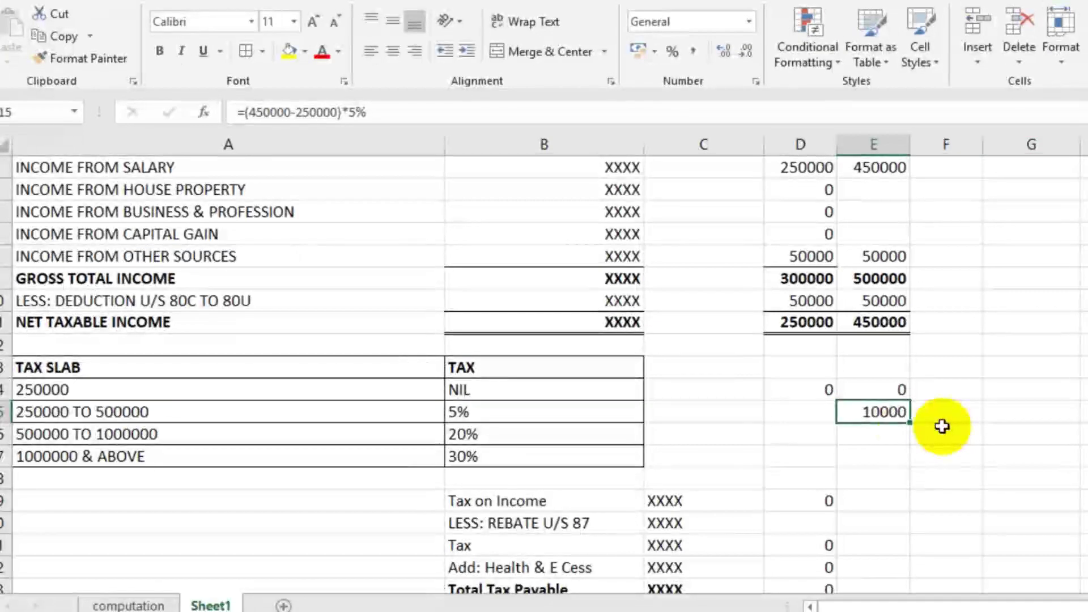
{"action": "left_click", "coordinate": [166, 413]}
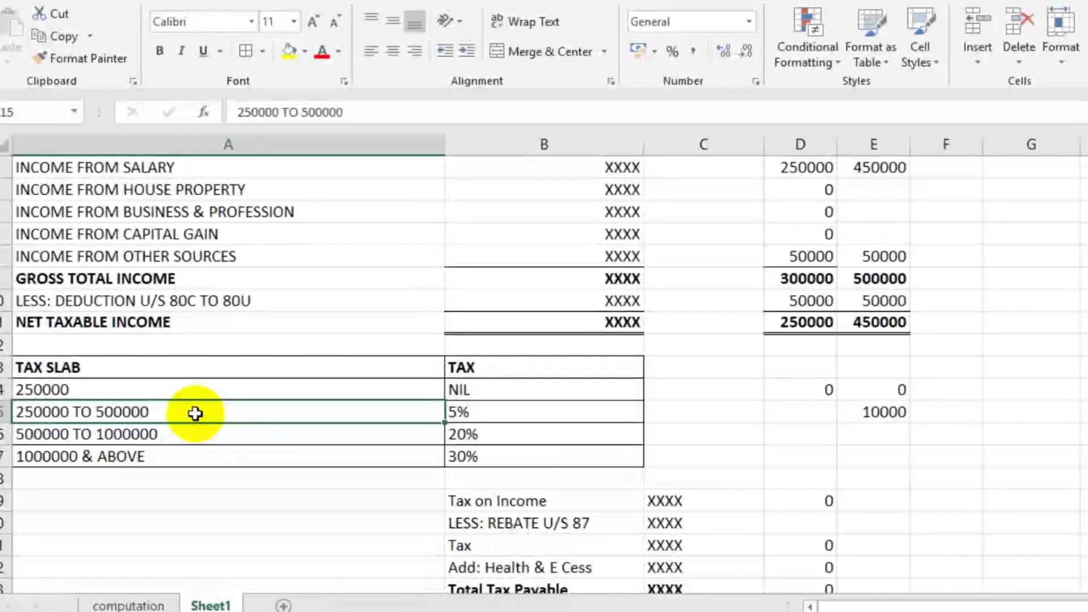
{"action": "left_click", "coordinate": [187, 437]}
{"action": "left_click", "coordinate": [187, 454]}
{"action": "left_click", "coordinate": [185, 415]}
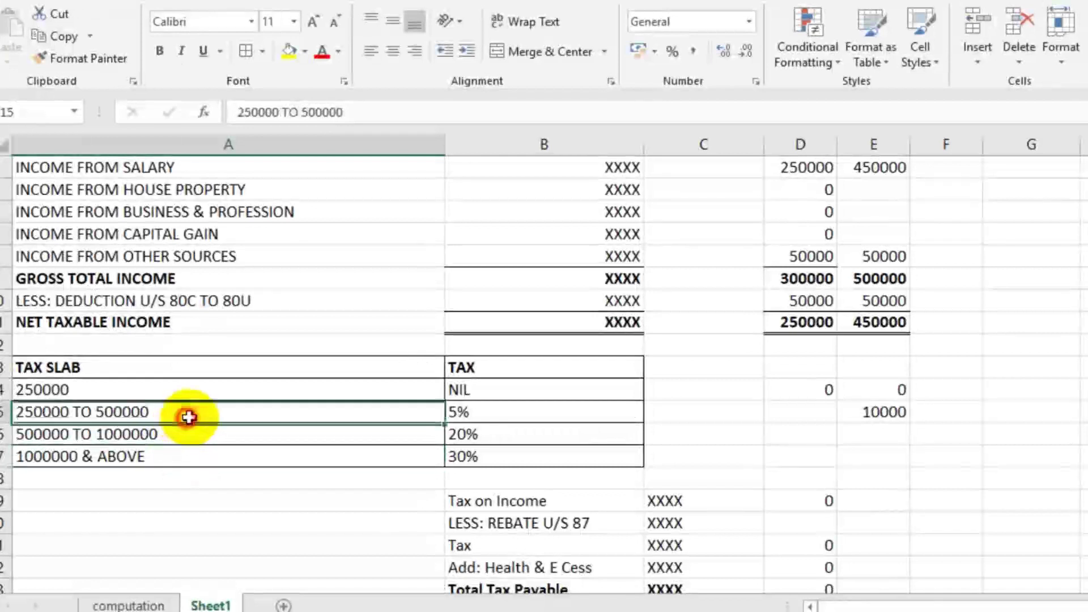
{"action": "left_click", "coordinate": [888, 413]}
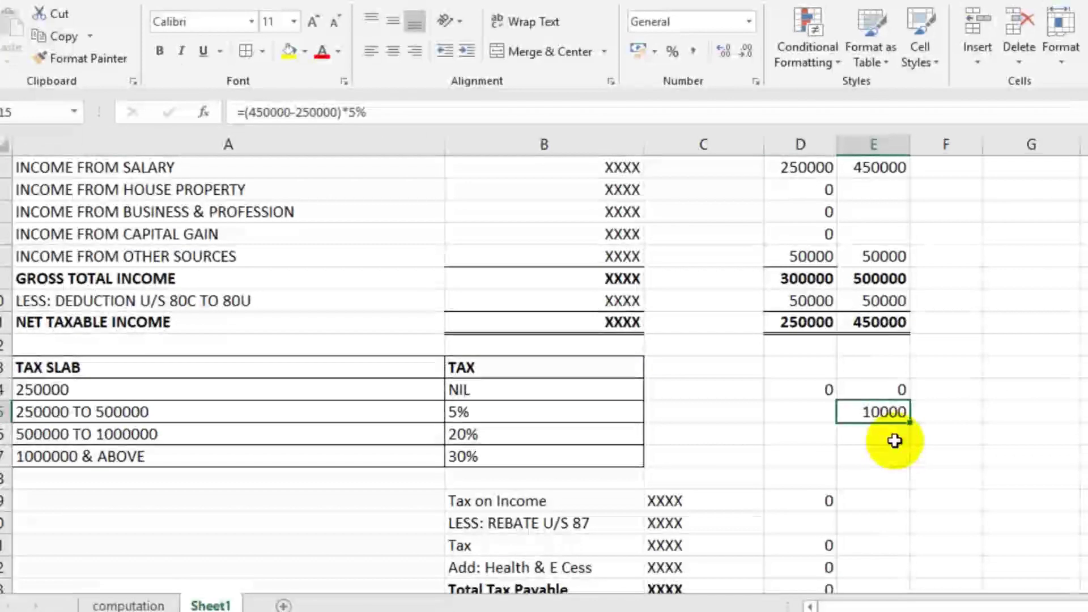
{"action": "scroll", "coordinate": [898, 441], "scroll_direction": "down", "scroll_amount": 1}
Step: Set CASE 2's Tax on Income in E19 to 10000
{"action": "left_click", "coordinate": [878, 413]}
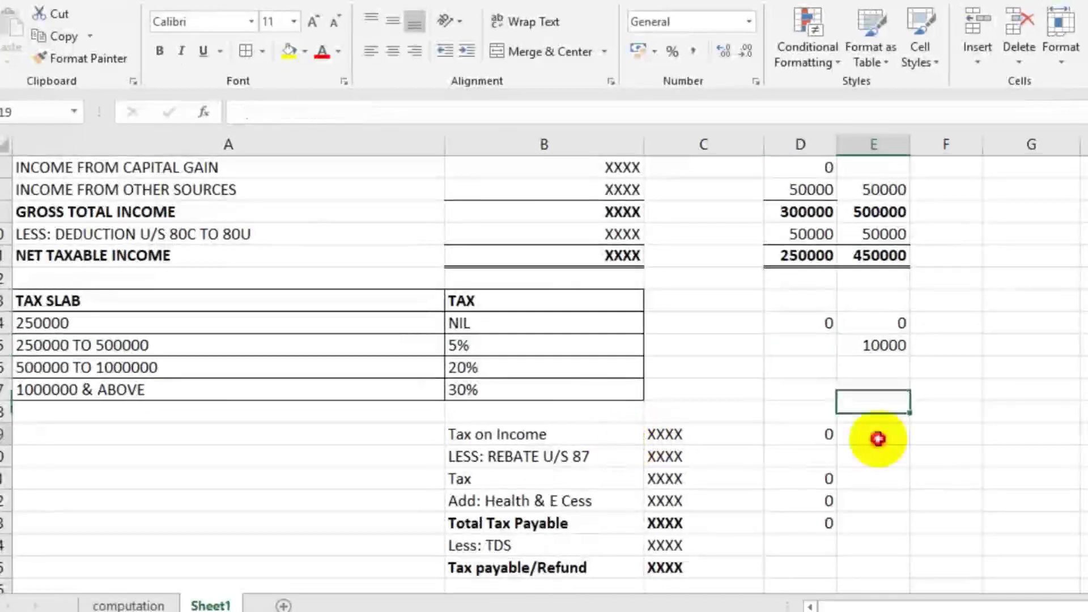
{"action": "left_click", "coordinate": [880, 437]}
{"action": "type", "text": "10000"}
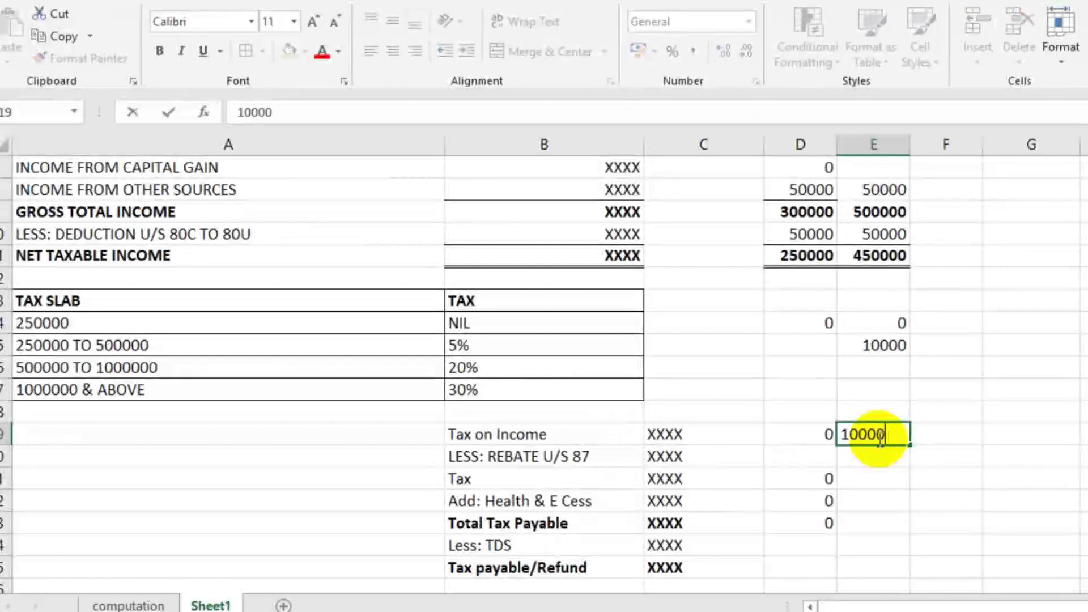
{"action": "key", "text": "Return"}
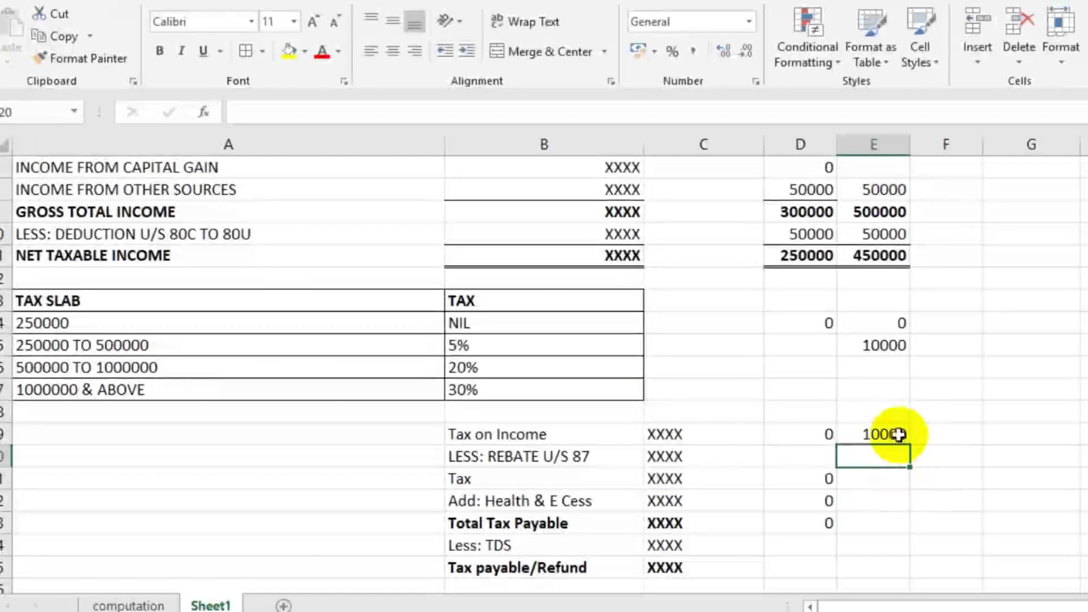
{"action": "left_click", "coordinate": [885, 434]}
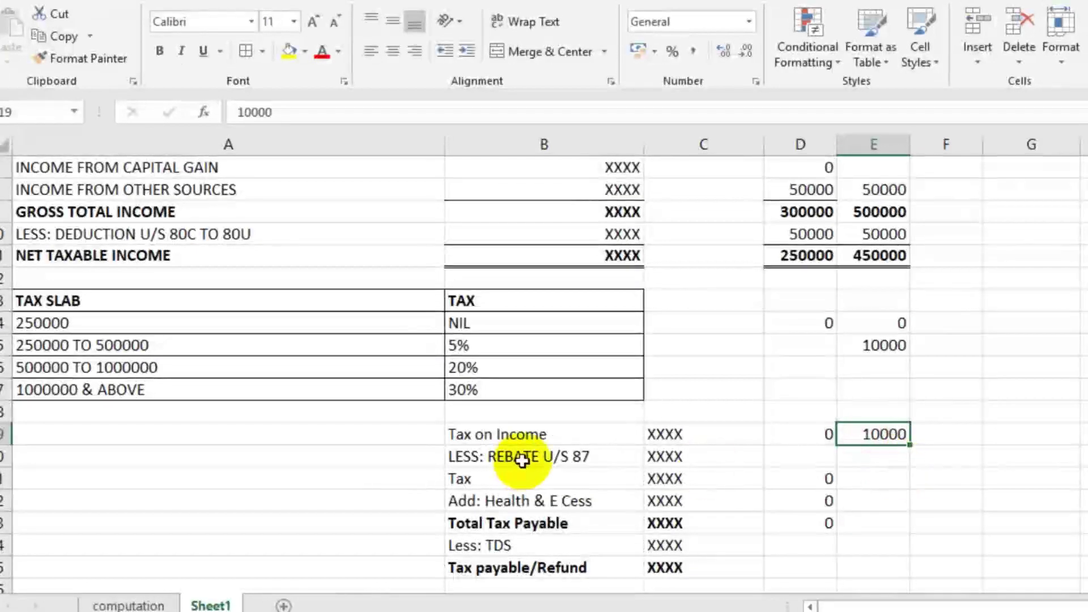
Step: Enter the REBATE U/S 87 in E20 as 10000, correcting the mistyped 12500
{"action": "left_click", "coordinate": [856, 462]}
{"action": "type", "text": "125"}
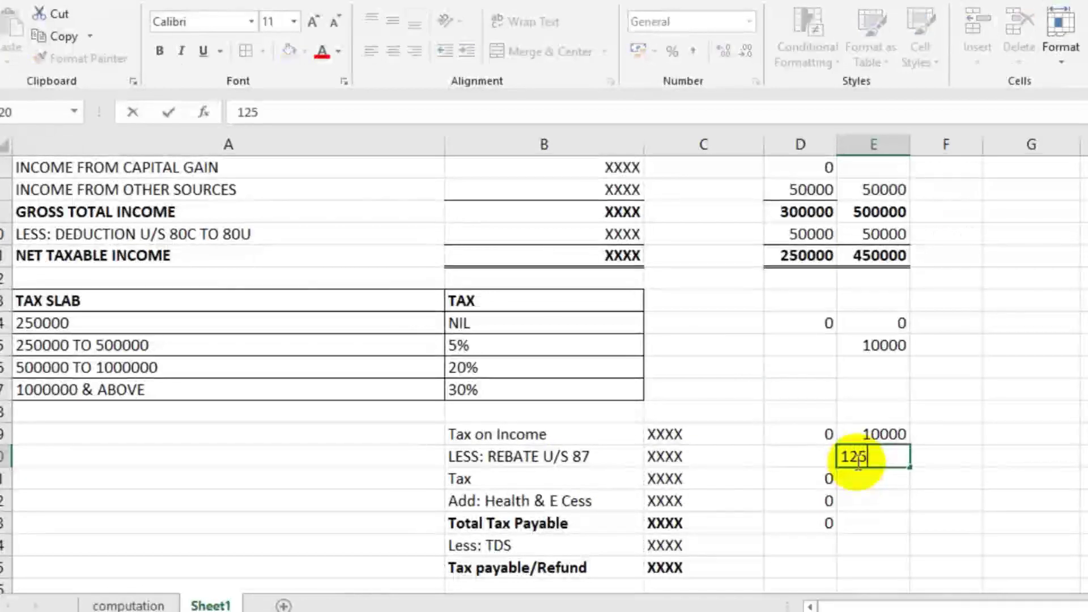
{"action": "type", "text": "000"}
{"action": "key", "text": "BackSpace"}
{"action": "key", "text": "Return"}
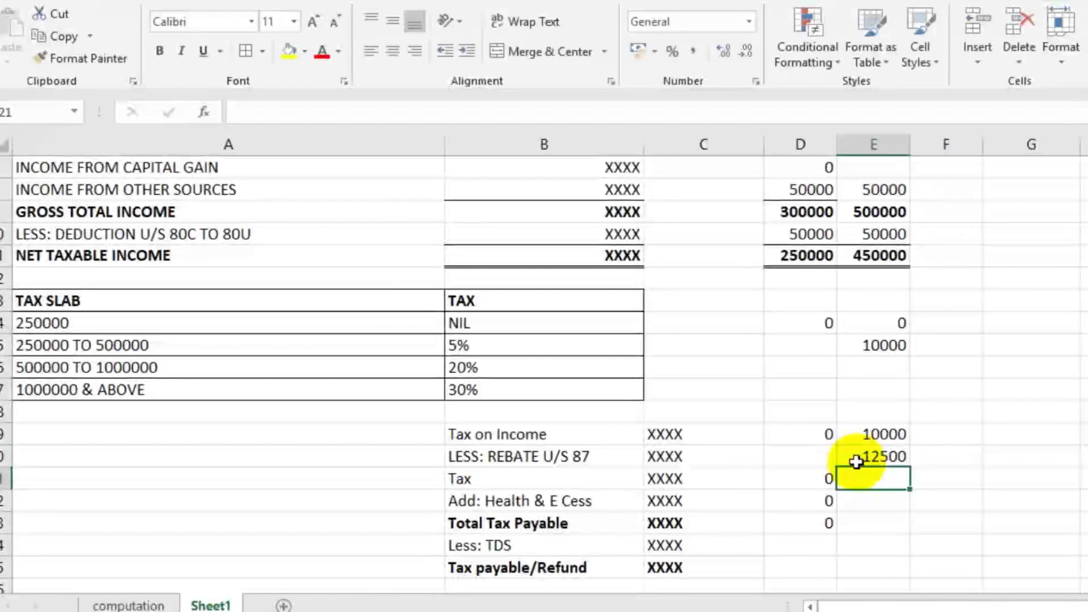
{"action": "left_click", "coordinate": [947, 453]}
{"action": "left_click", "coordinate": [1004, 437]}
{"action": "left_click", "coordinate": [887, 466]}
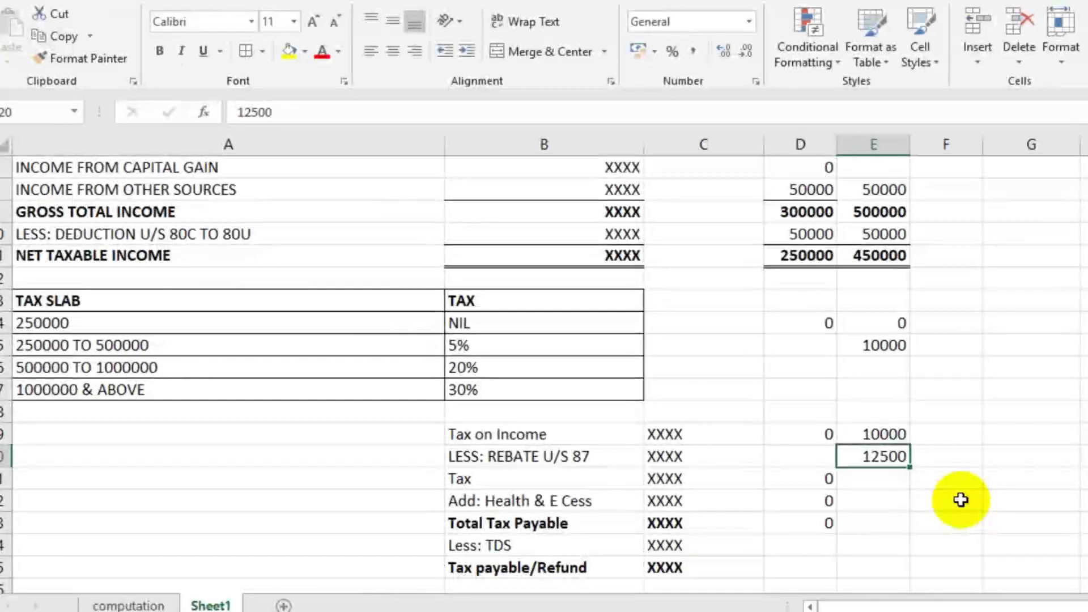
{"action": "type", "text": "100004"}
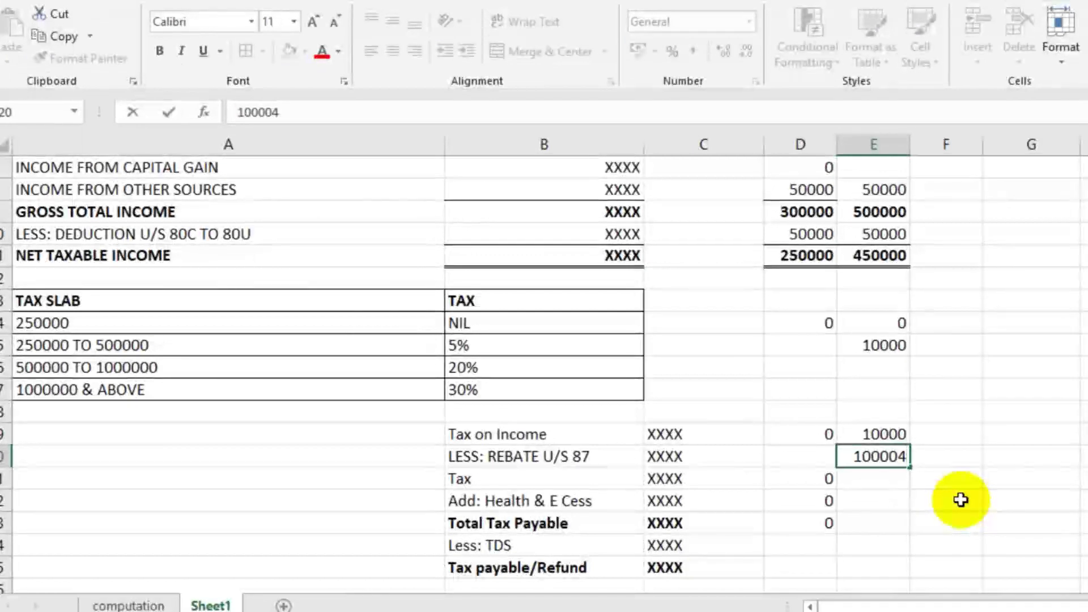
{"action": "key", "text": "BackSpace"}
{"action": "key", "text": "Return"}
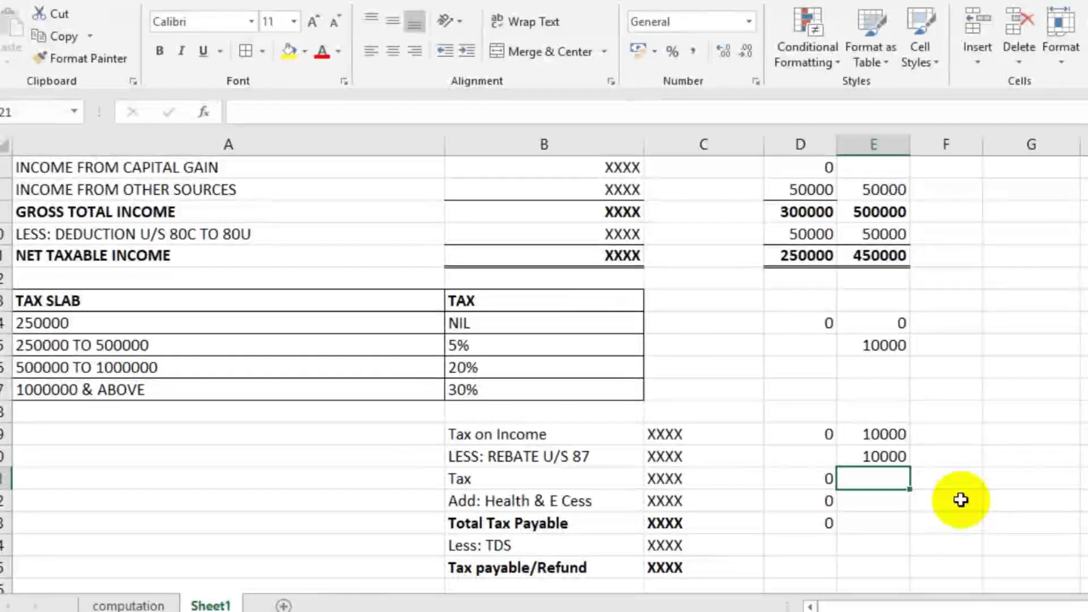
Step: Calculate Tax in E21 as =+E19-E20, giving 0, and recheck the values
{"action": "type", "text": "+"}
{"action": "key", "text": "Up"}
{"action": "key", "text": "Up"}
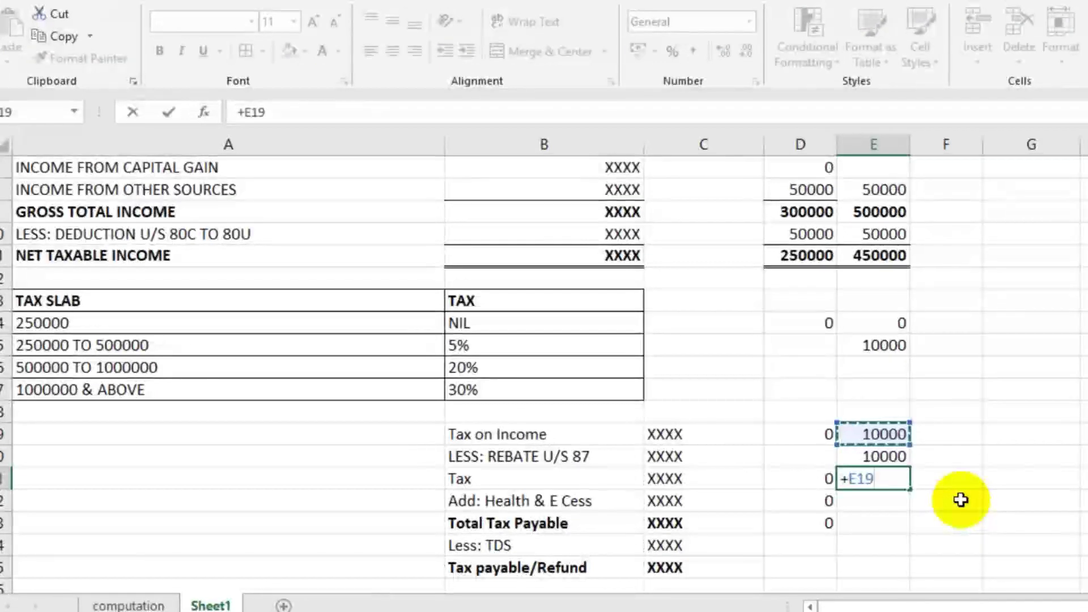
{"action": "type", "text": "-"}
{"action": "key", "text": "Up"}
{"action": "key", "text": "Return"}
{"action": "left_click", "coordinate": [961, 500]}
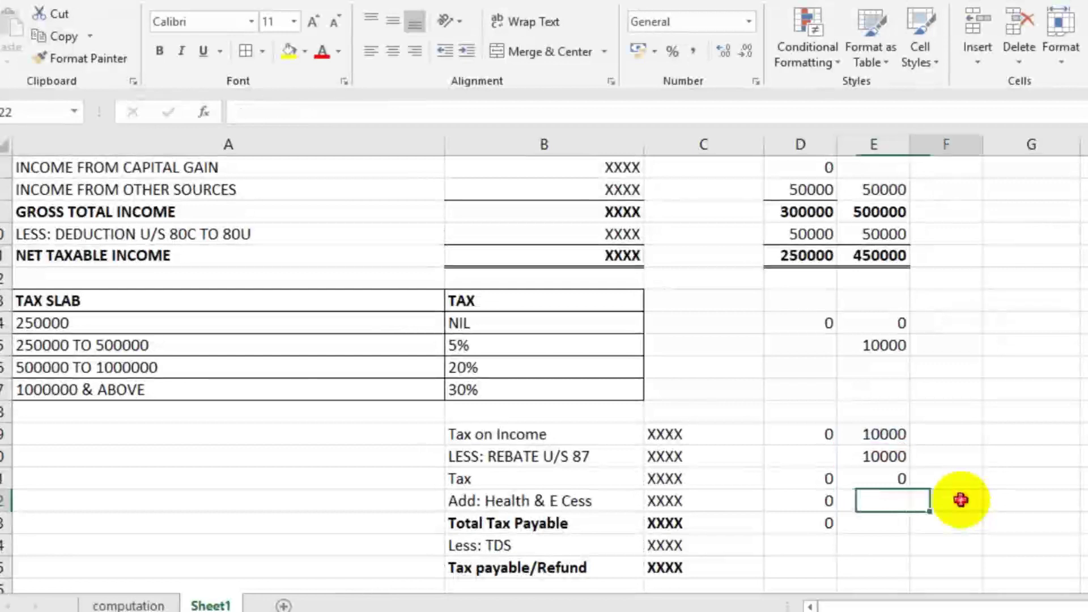
{"action": "left_click", "coordinate": [875, 482]}
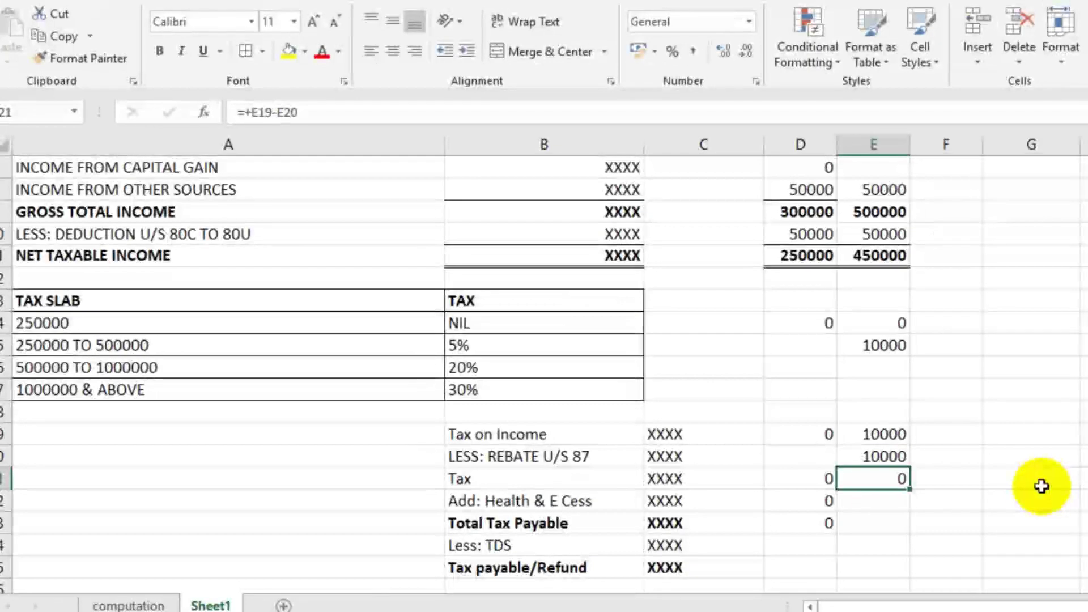
{"action": "left_click", "coordinate": [892, 256]}
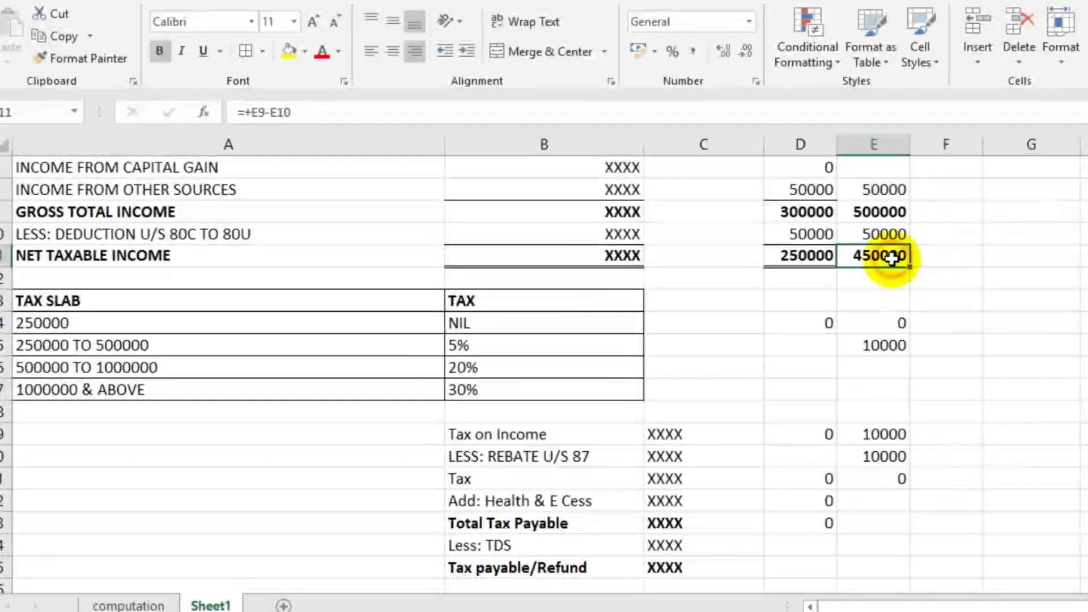
{"action": "left_click", "coordinate": [900, 482]}
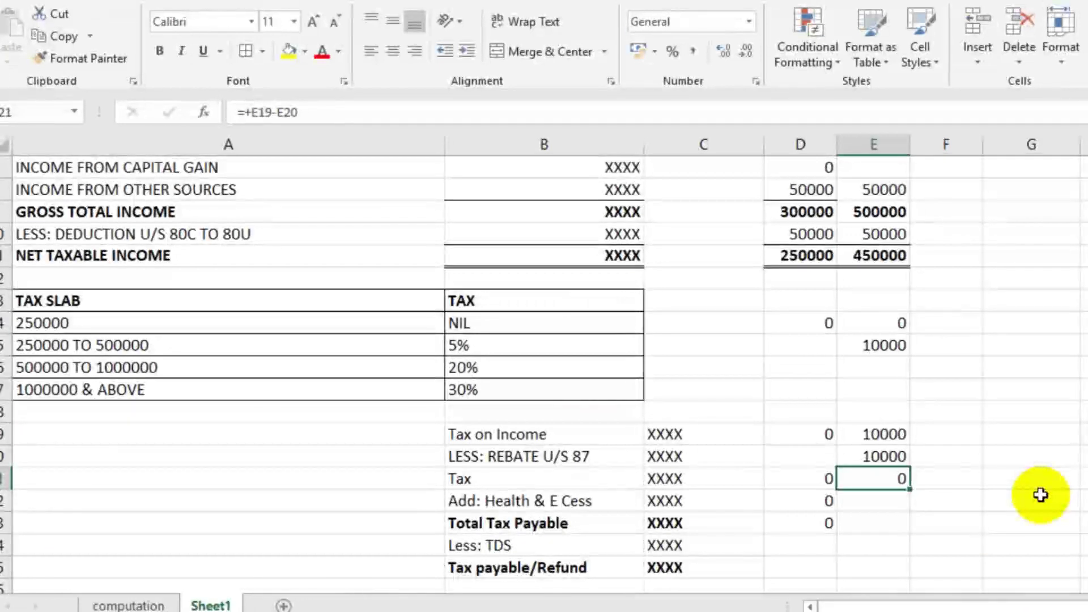
{"action": "left_click", "coordinate": [883, 458]}
{"action": "left_click", "coordinate": [886, 252]}
{"action": "left_click", "coordinate": [887, 464]}
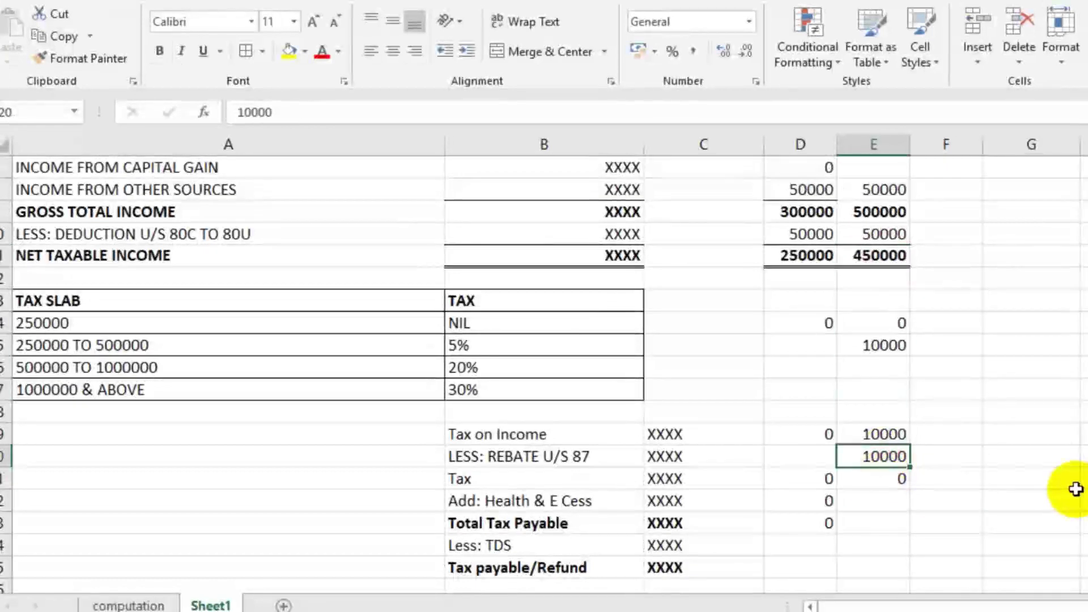
{"action": "scroll", "coordinate": [1076, 489], "scroll_direction": "up", "scroll_amount": 3}
Step: Enter CASE 3 salary 450000 and income from other sources 50000
{"action": "scroll", "coordinate": [1076, 489], "scroll_direction": "down", "scroll_amount": 1}
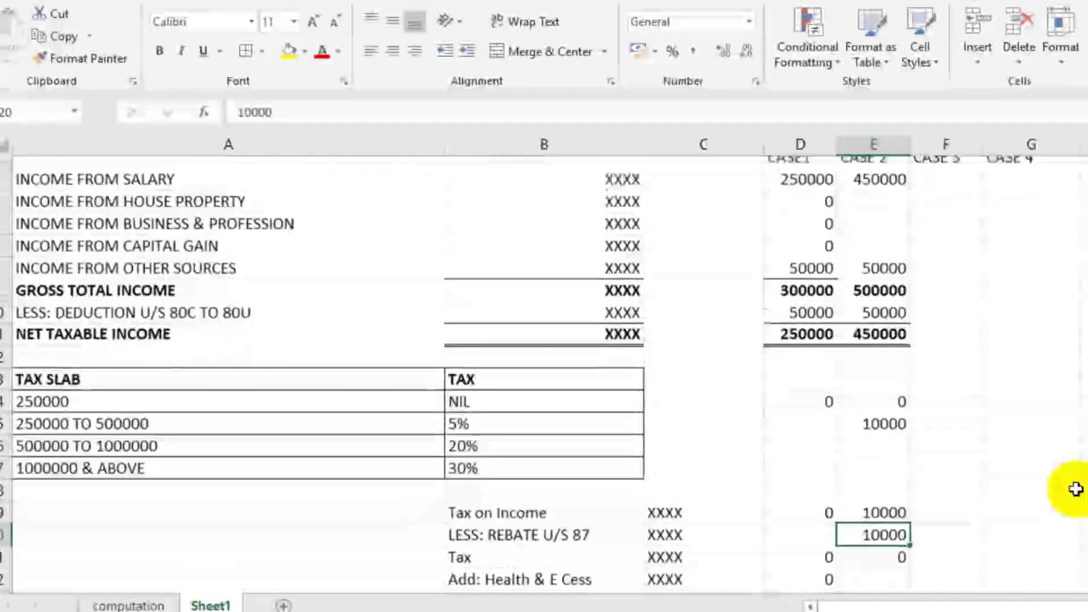
{"action": "scroll", "coordinate": [1076, 489], "scroll_direction": "up", "scroll_amount": 1}
{"action": "left_click", "coordinate": [969, 255]}
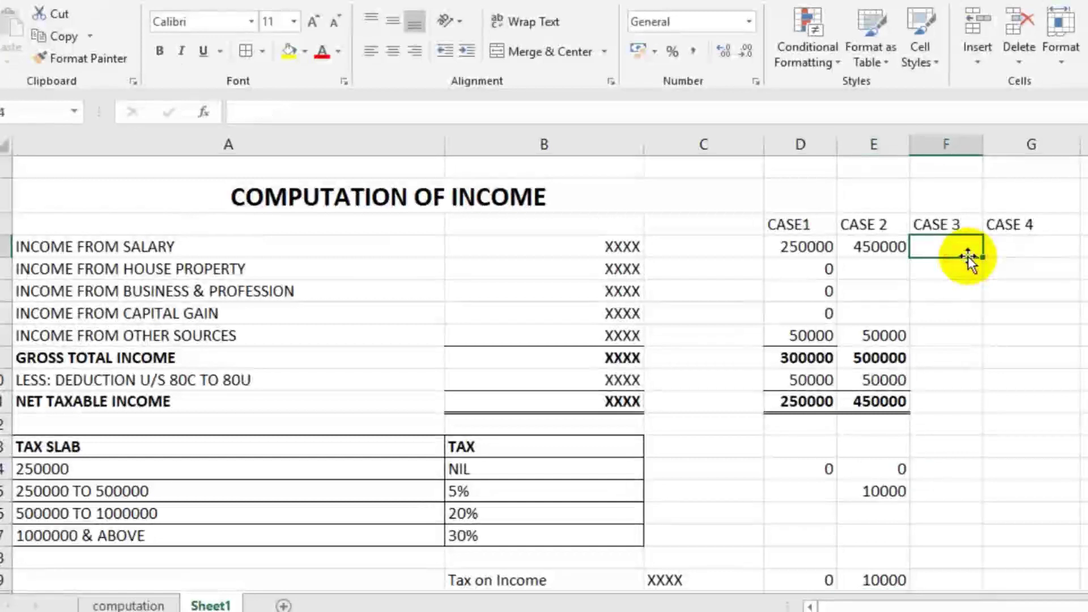
{"action": "type", "text": "4"}
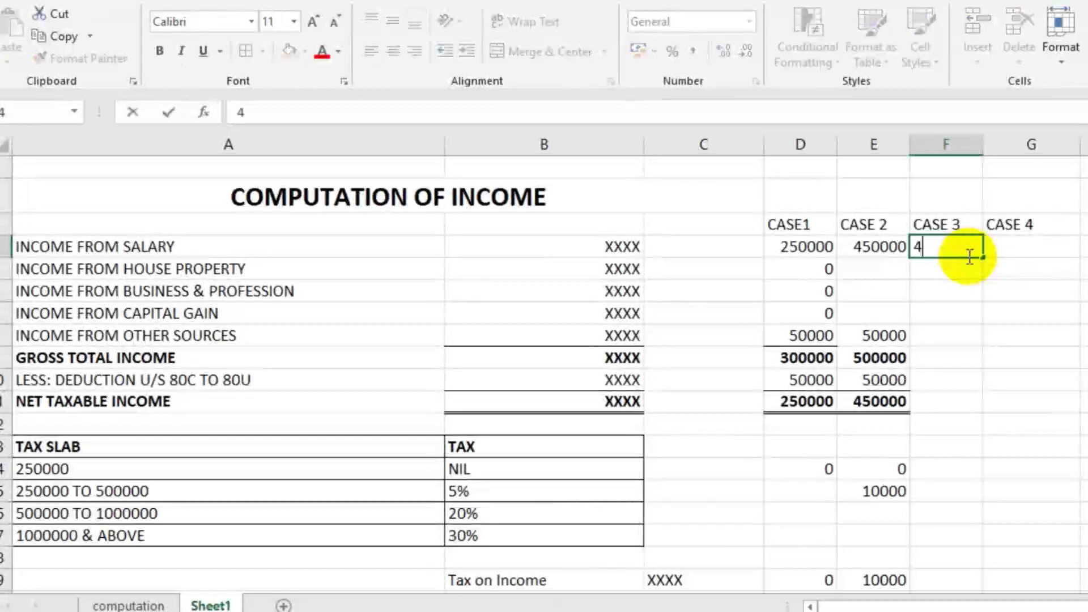
{"action": "type", "text": "50000"}
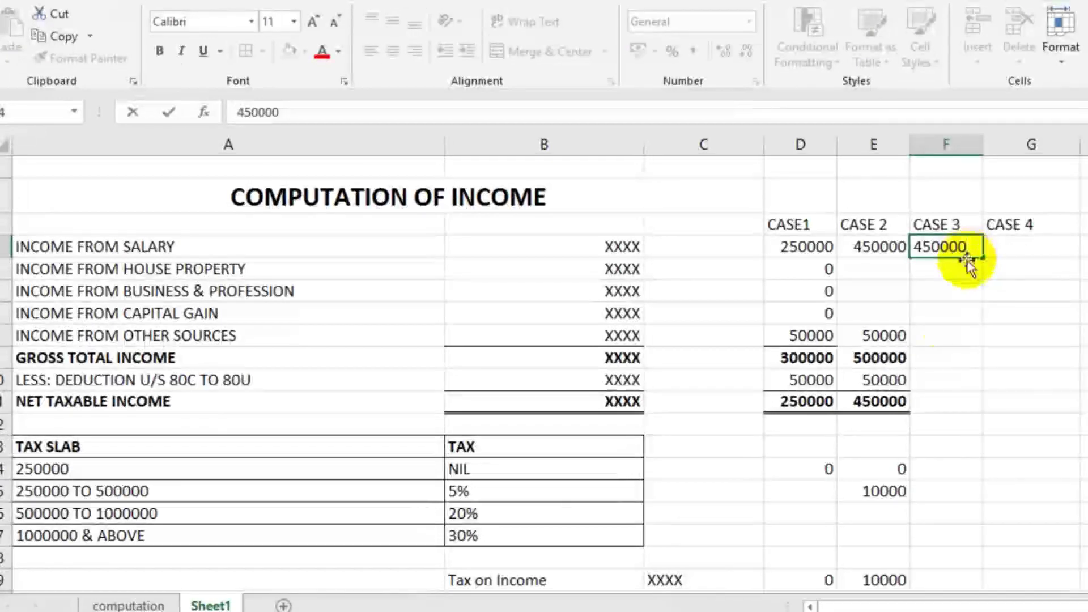
{"action": "left_click", "coordinate": [950, 339]}
{"action": "type", "text": "50000"}
{"action": "key", "text": "Return"}
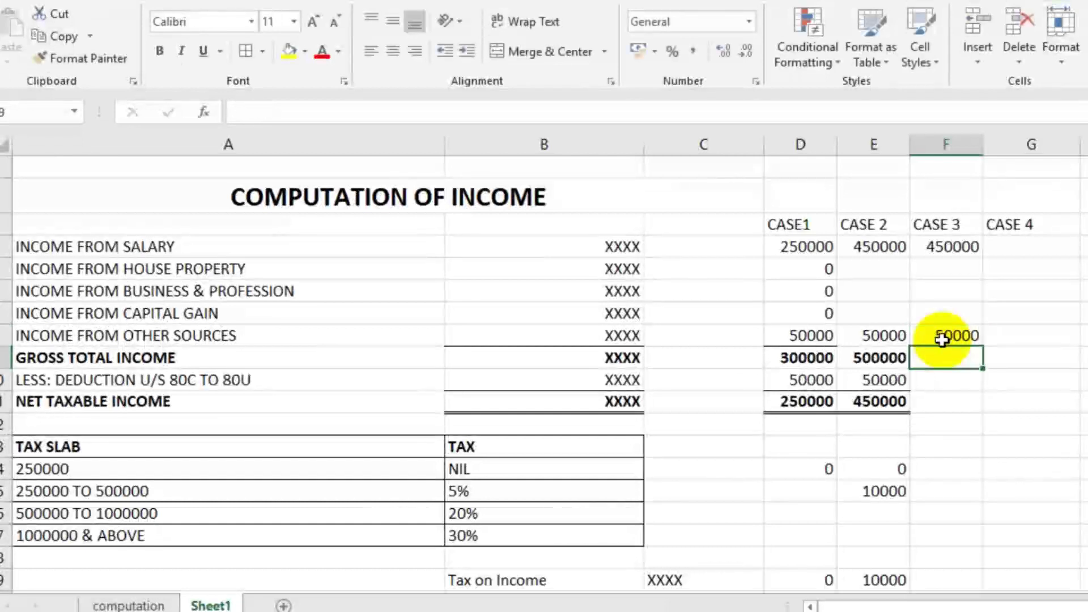
Step: Copy CASE 2's gross total income formula into F9, giving 500000
{"action": "left_click", "coordinate": [893, 358]}
{"action": "key", "text": "ctrl+c"}
{"action": "left_click", "coordinate": [965, 357]}
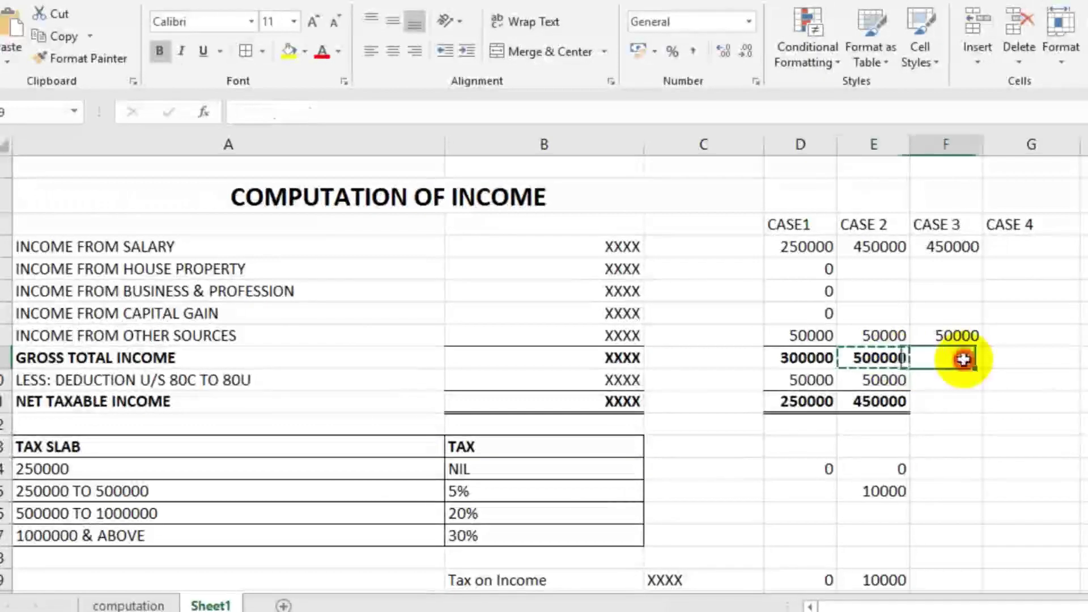
{"action": "key", "text": "ctrl+v"}
{"action": "key", "text": "ctrl"}
Step: Set CASE 3 deduction to 0 and copy the net taxable income formula into F11
{"action": "left_click", "coordinate": [964, 384]}
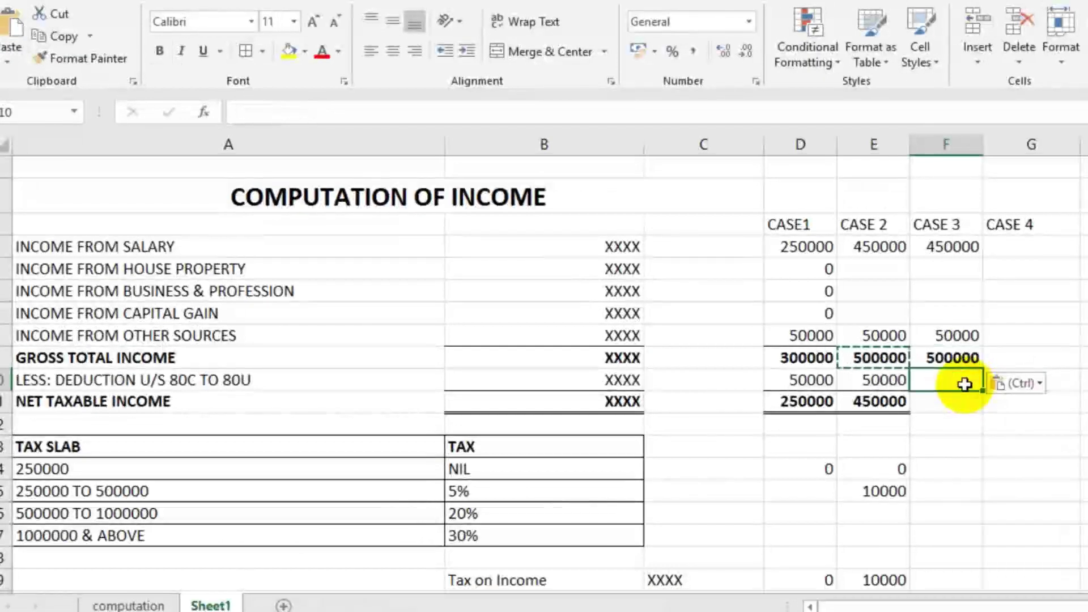
{"action": "type", "text": "0"}
{"action": "key", "text": "Return"}
{"action": "left_click", "coordinate": [881, 398]}
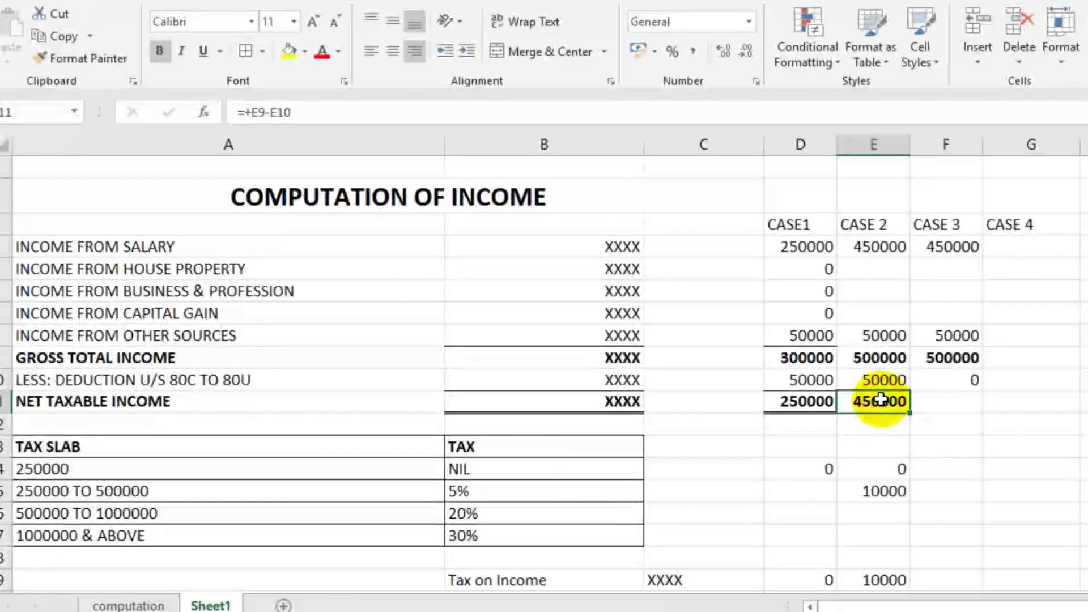
{"action": "key", "text": "ctrl+c"}
{"action": "left_click", "coordinate": [944, 401]}
{"action": "key", "text": "ctrl+v"}
{"action": "left_click", "coordinate": [1037, 395]}
Step: Enter 0 in F14 as CASE 3's tax for the NIL slab
{"action": "key", "text": "Escape"}
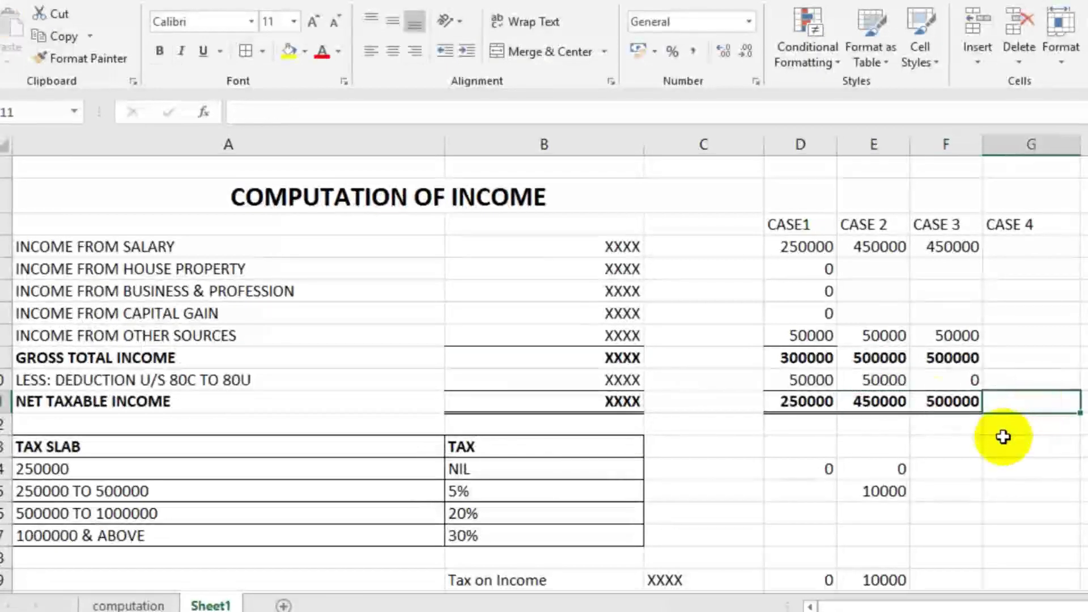
{"action": "left_click", "coordinate": [955, 404]}
{"action": "scroll", "coordinate": [992, 467], "scroll_direction": "down", "scroll_amount": 1}
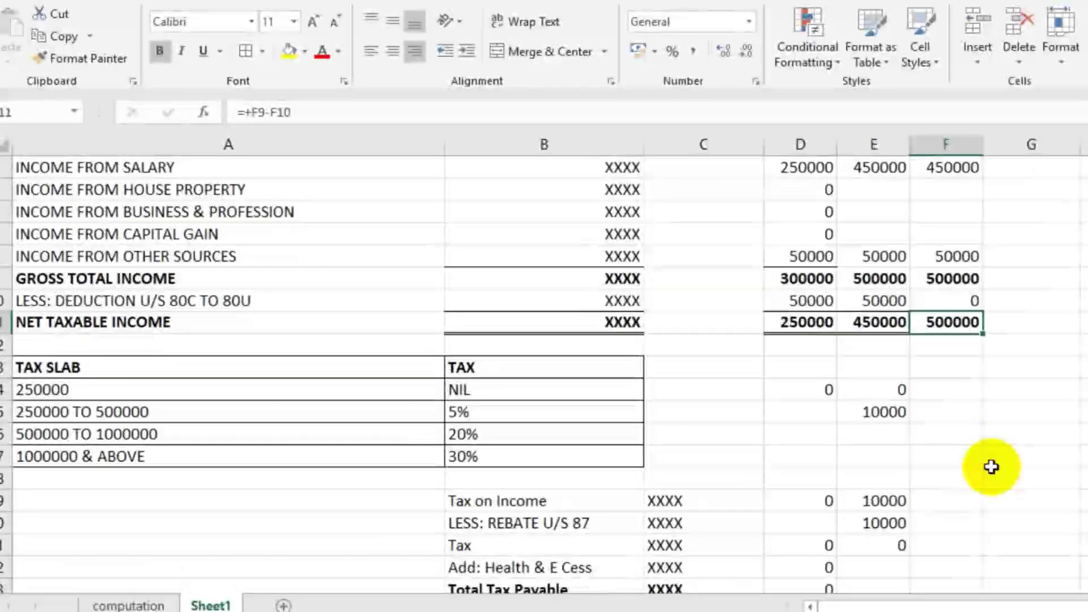
{"action": "left_click", "coordinate": [966, 386]}
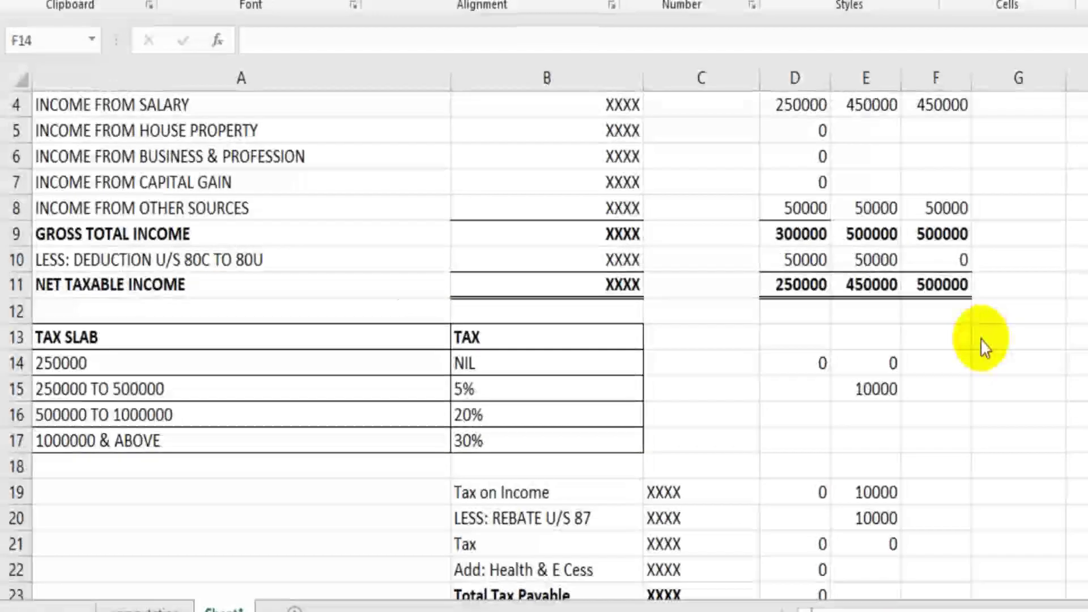
{"action": "left_click", "coordinate": [941, 364]}
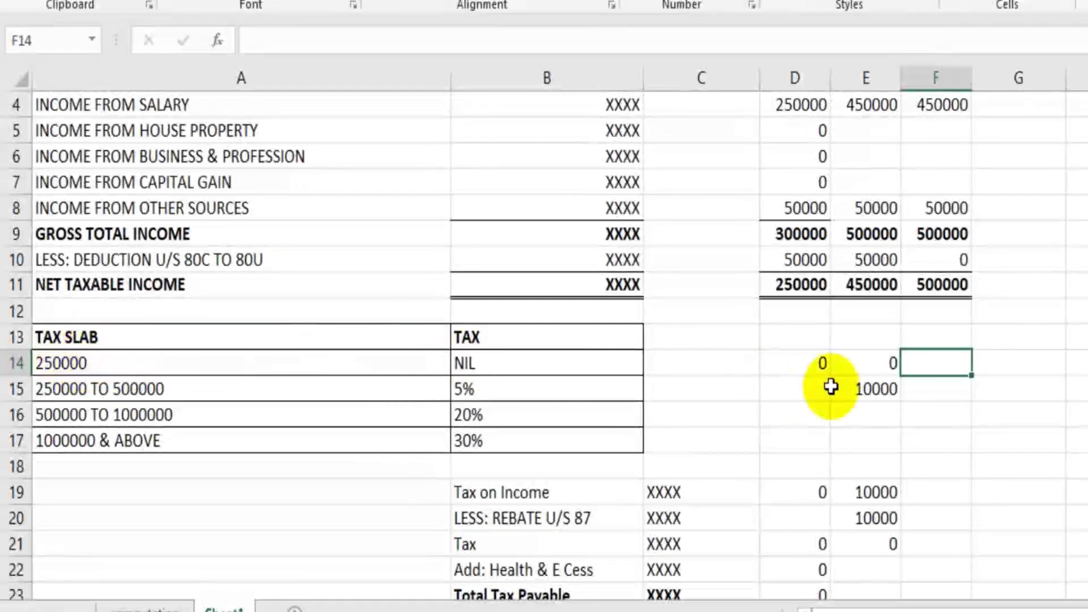
{"action": "type", "text": "0"}
{"action": "left_click", "coordinate": [953, 424]}
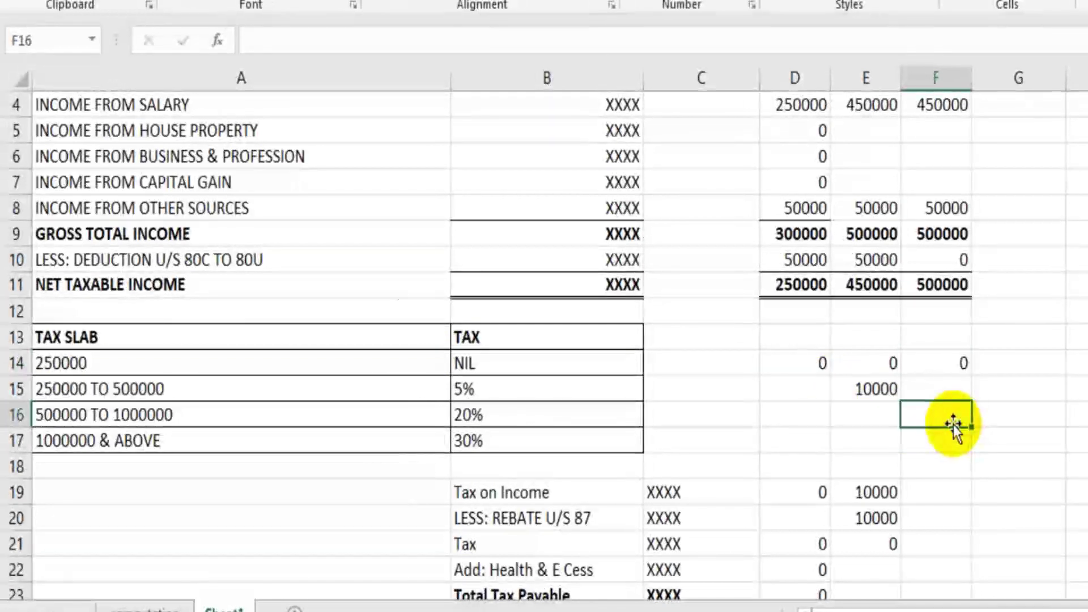
{"action": "left_click", "coordinate": [311, 388]}
{"action": "left_click", "coordinate": [928, 391]}
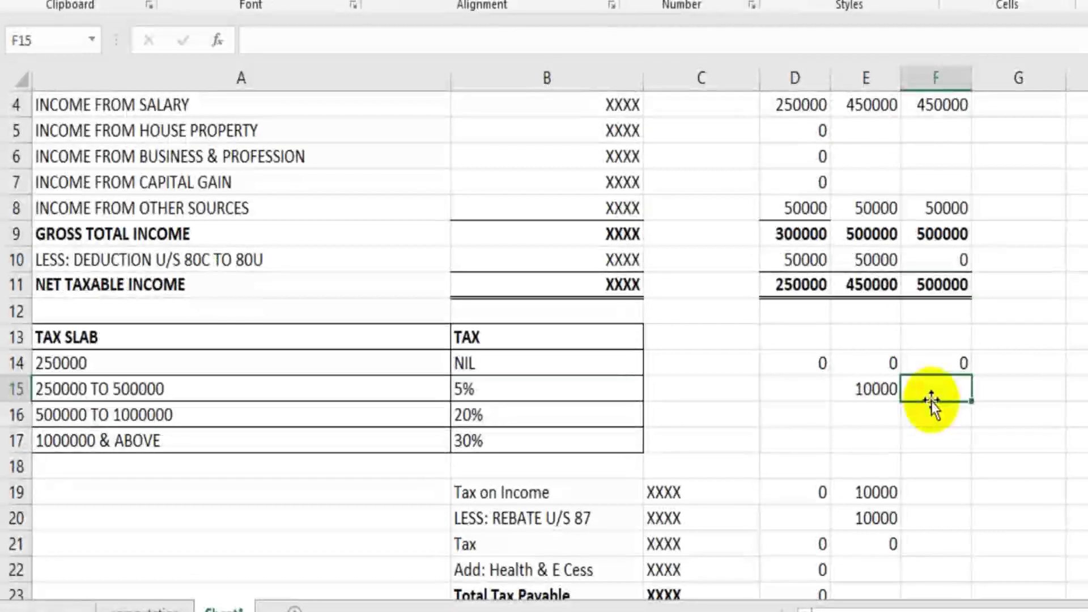
{"action": "type", "text": "+500"}
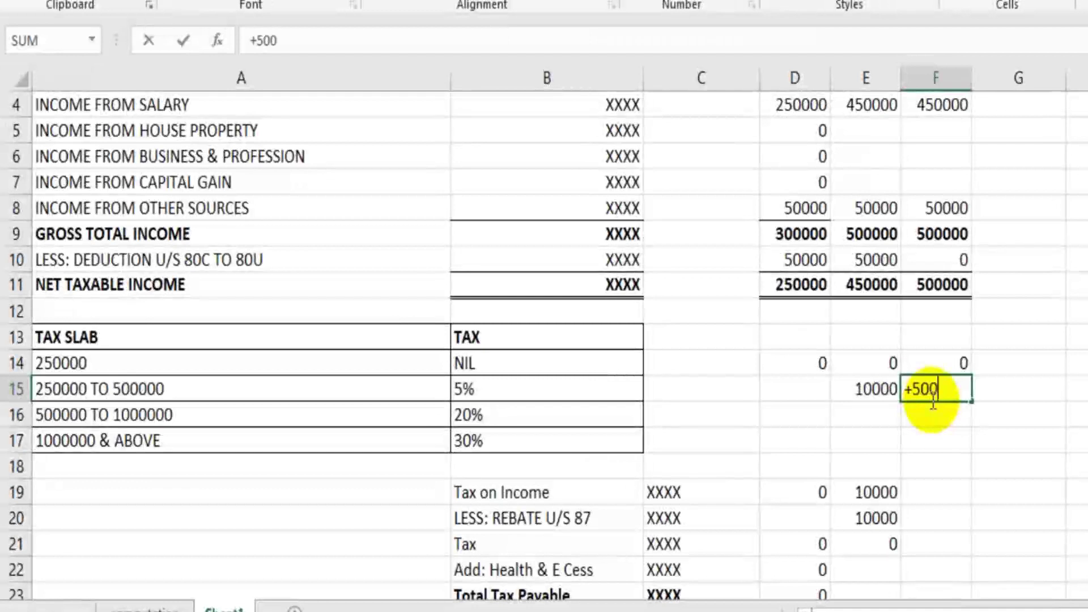
{"action": "type", "text": "000"}
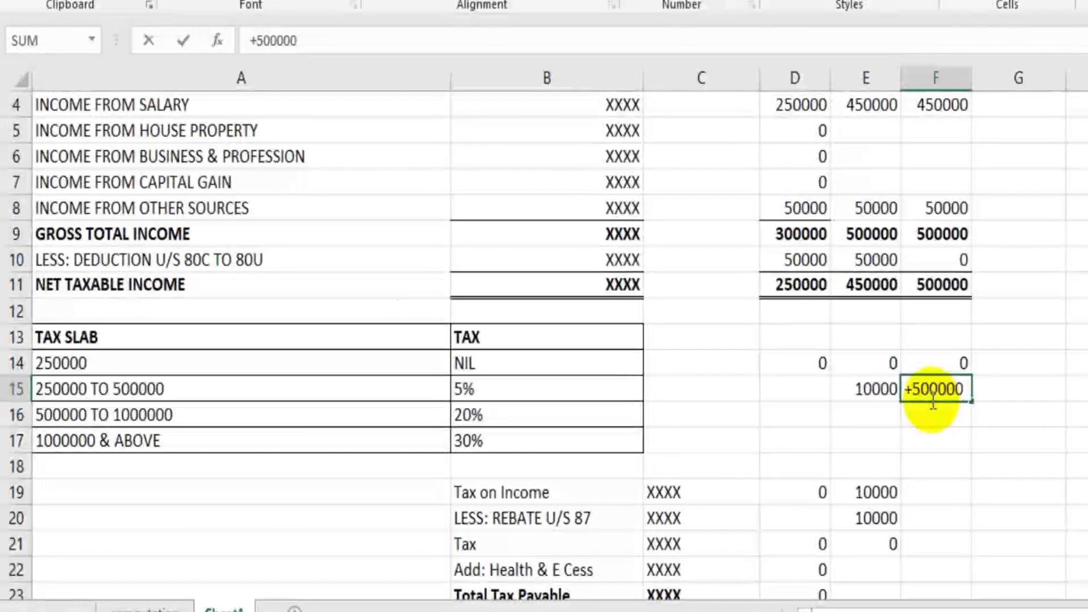
{"action": "type", "text": "-2500"}
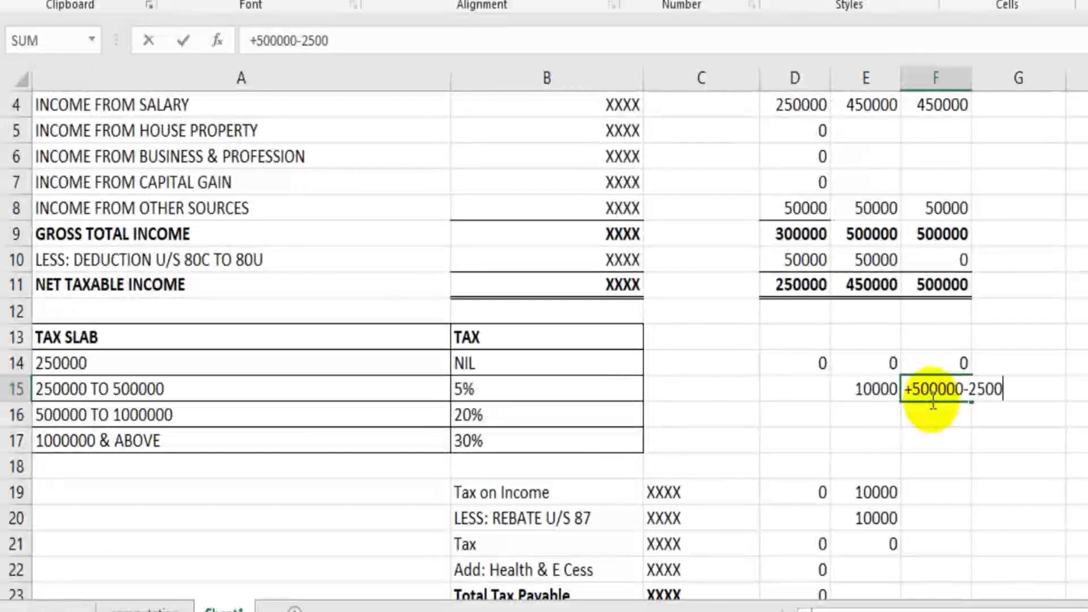
{"action": "type", "text": "00"}
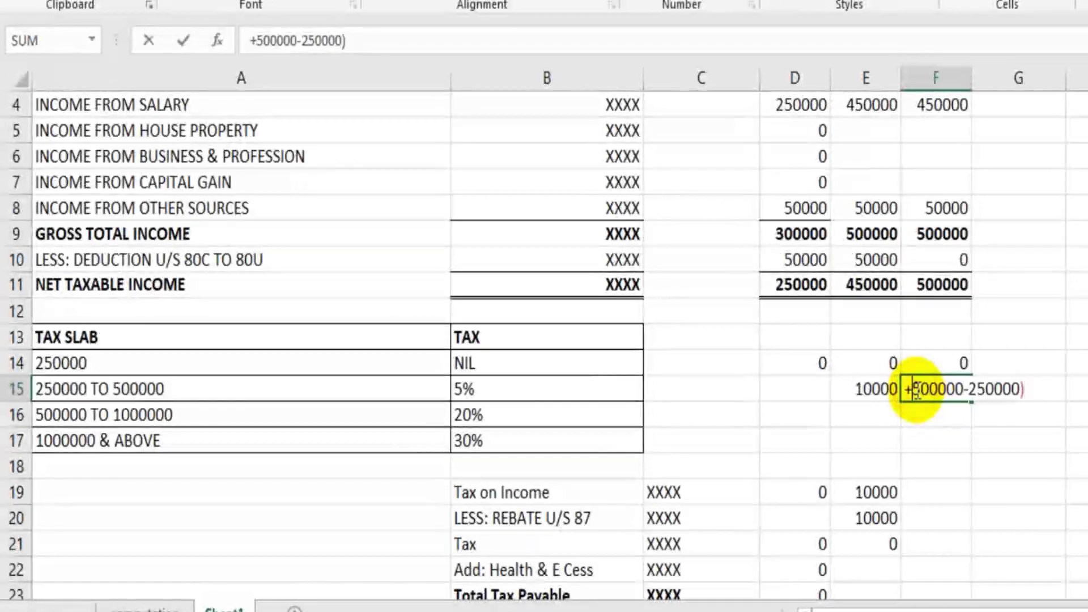
{"action": "type", "text": "("}
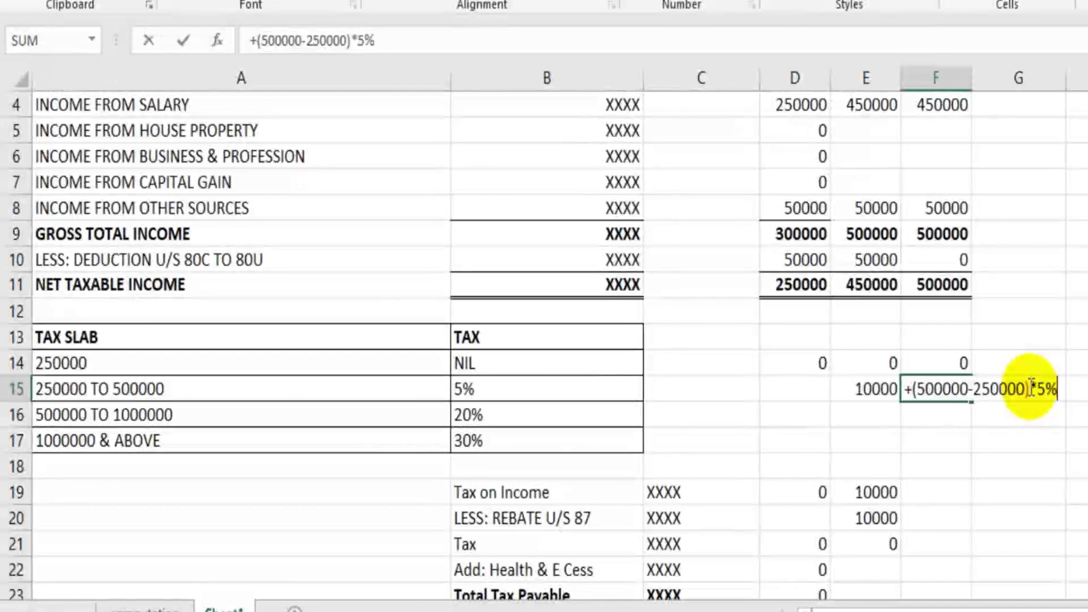
{"action": "key", "text": "Return"}
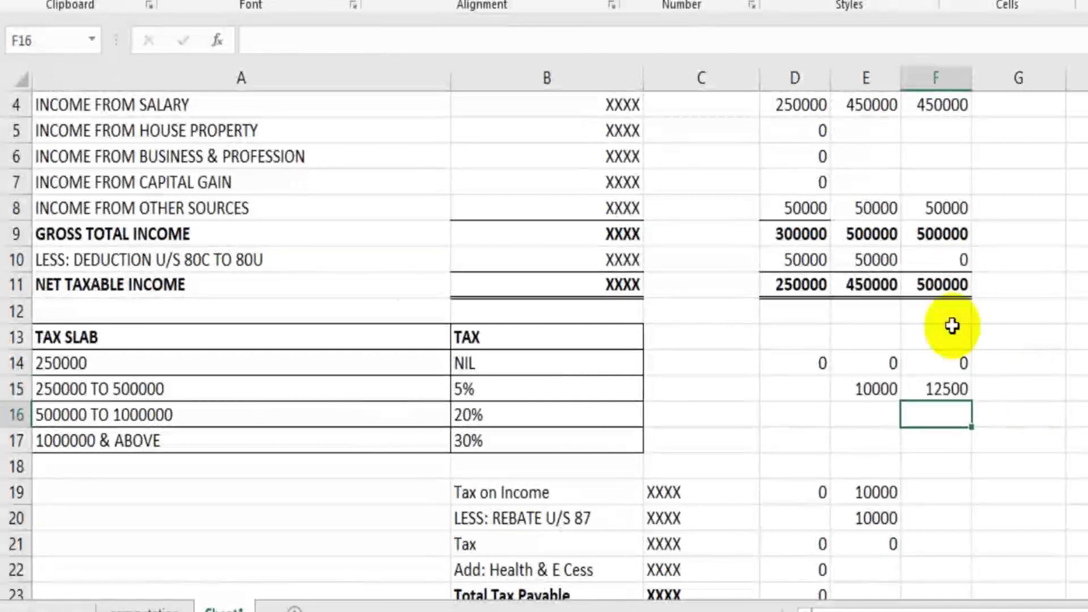
{"action": "left_click", "coordinate": [937, 388]}
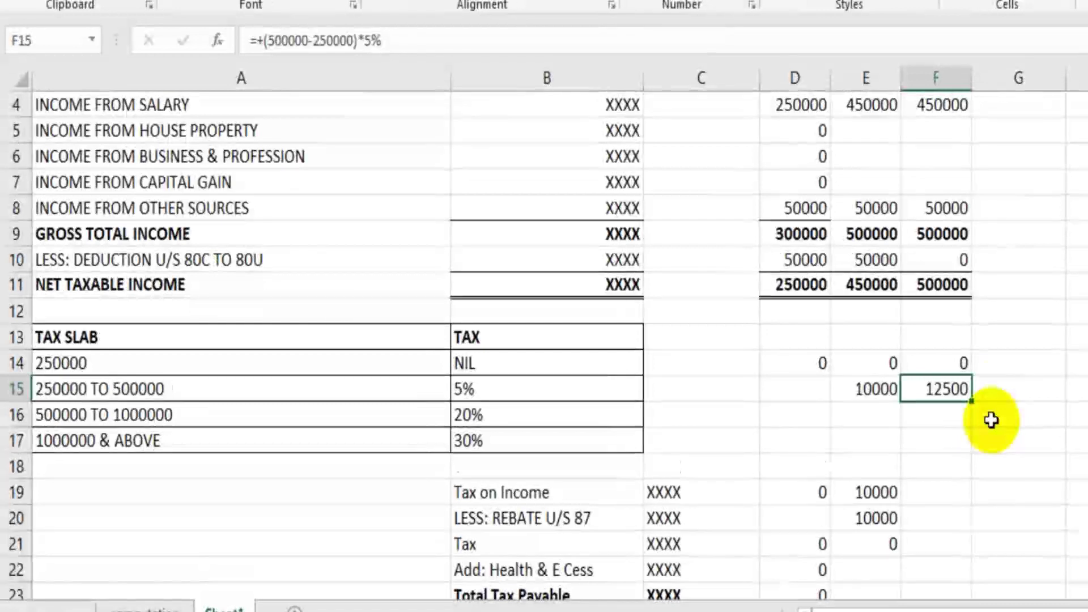
{"action": "scroll", "coordinate": [989, 422], "scroll_direction": "down", "scroll_amount": 1}
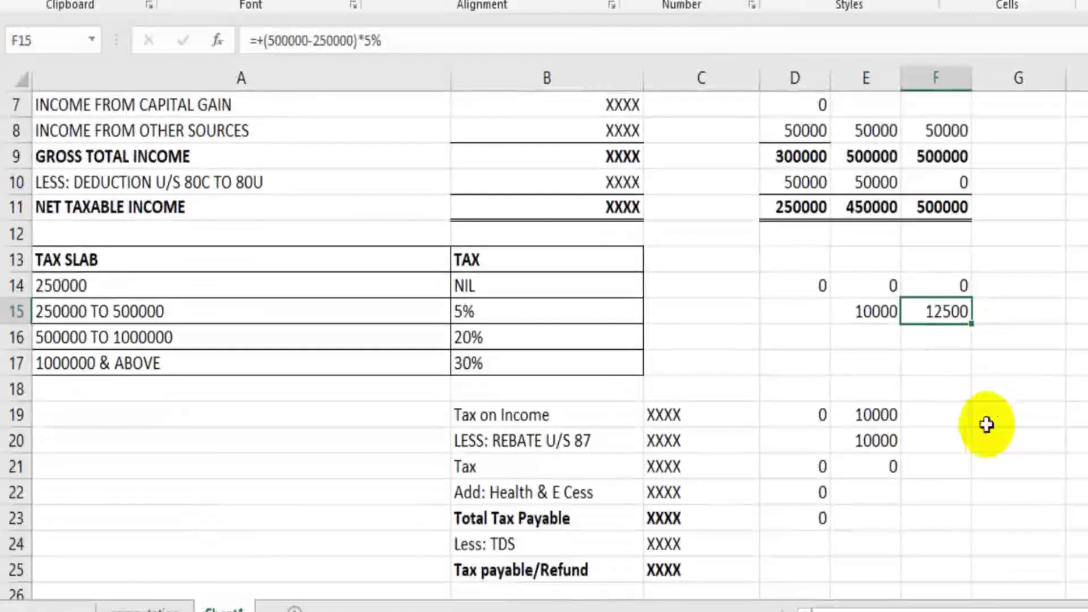
Step: Enter 12500 as CASE 3's Tax on Income in F19 and its rebate in F20
{"action": "left_click", "coordinate": [933, 414]}
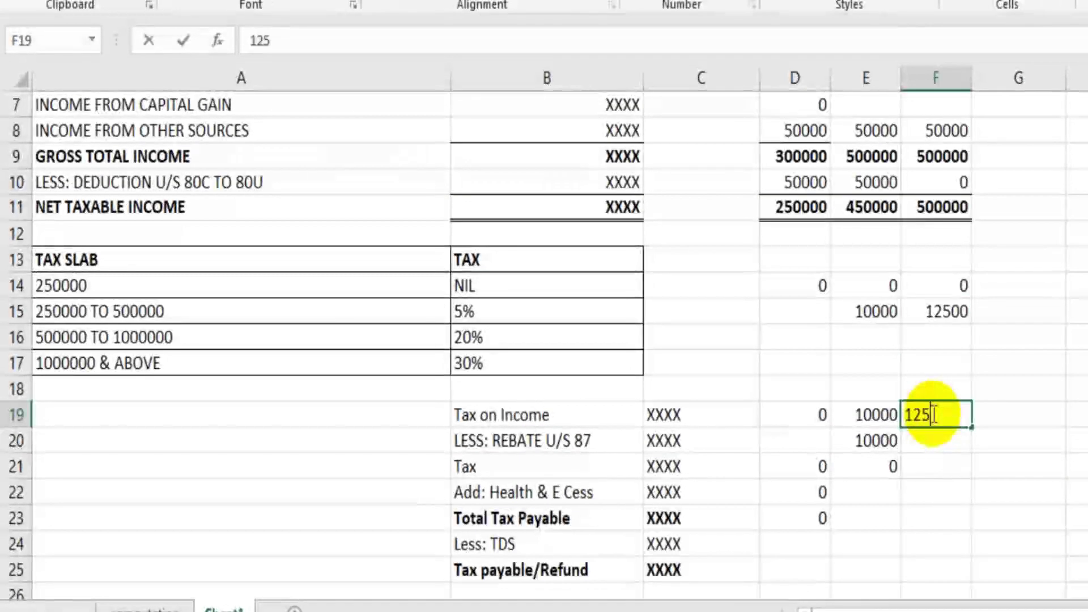
{"action": "key", "text": "Return"}
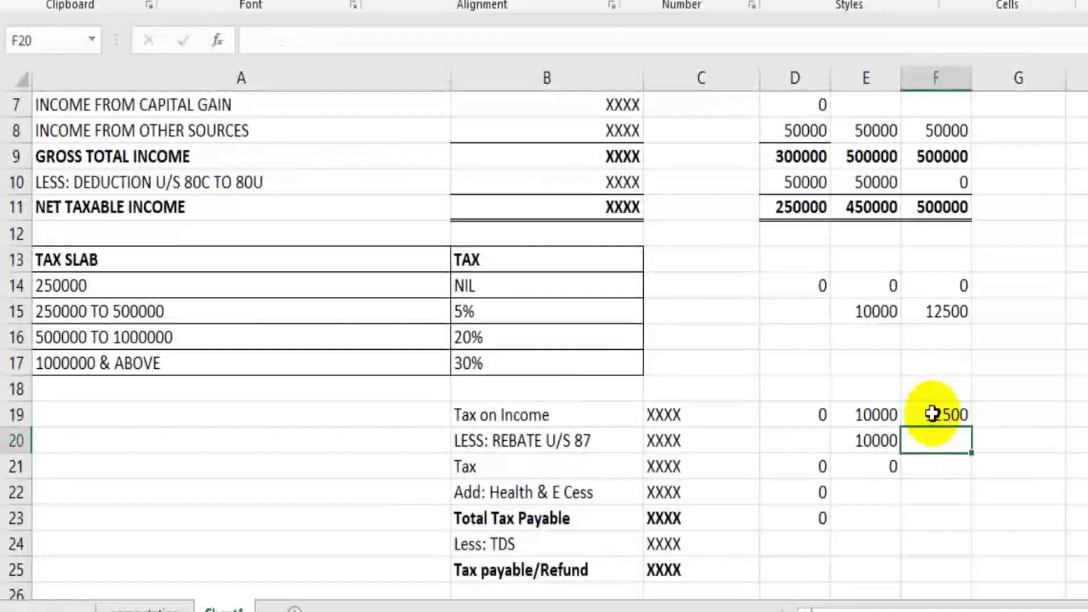
{"action": "left_click", "coordinate": [967, 416]}
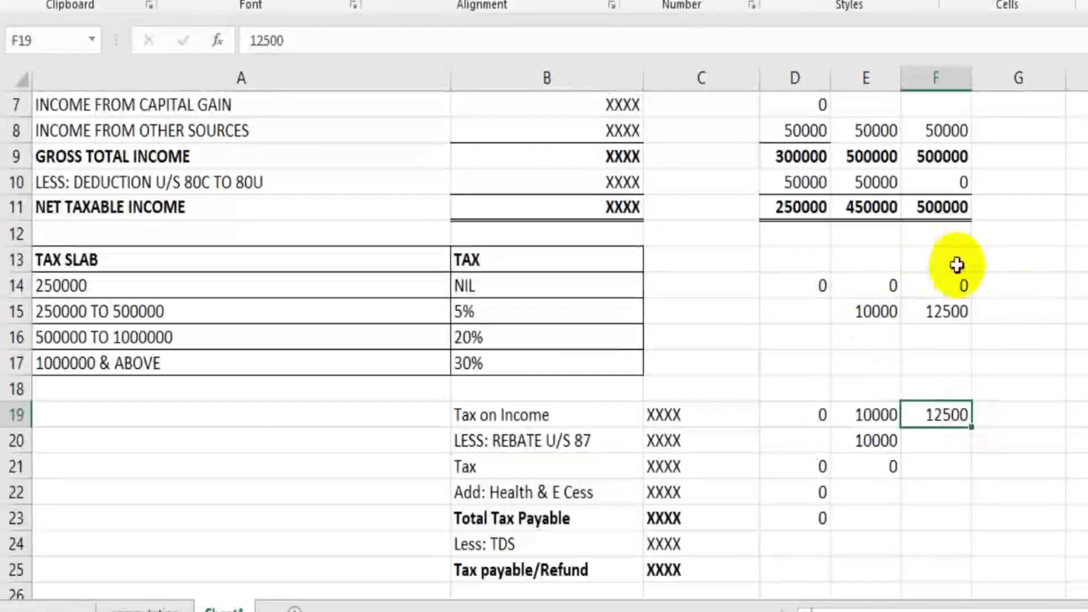
{"action": "left_click_drag", "start_coordinate": [862, 260], "coordinate": [992, 352]}
{"action": "left_click", "coordinate": [1077, 441]}
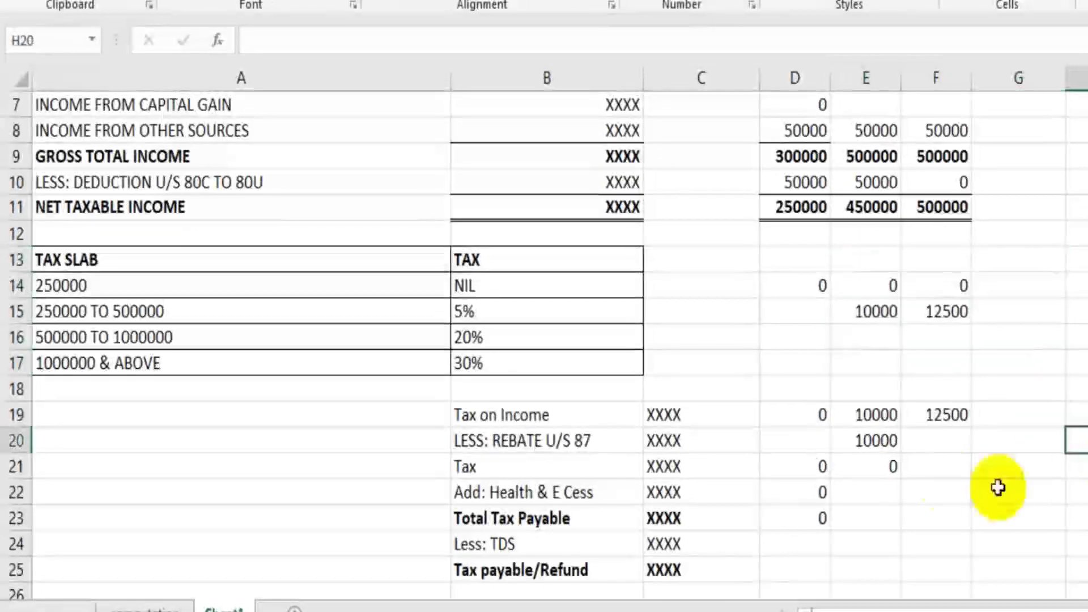
{"action": "left_click", "coordinate": [936, 445]}
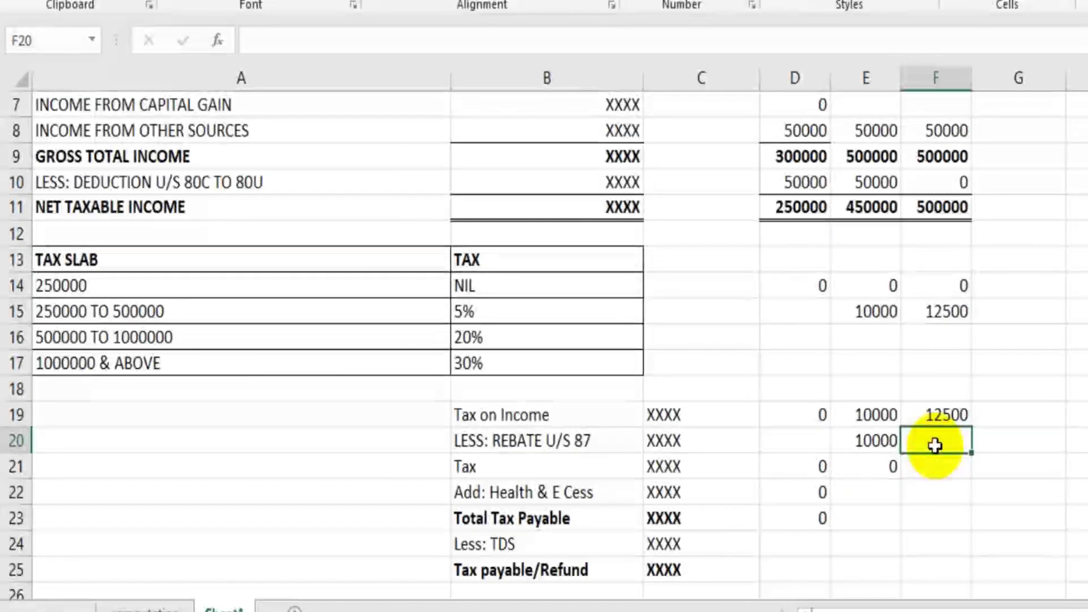
{"action": "type", "text": "12500"}
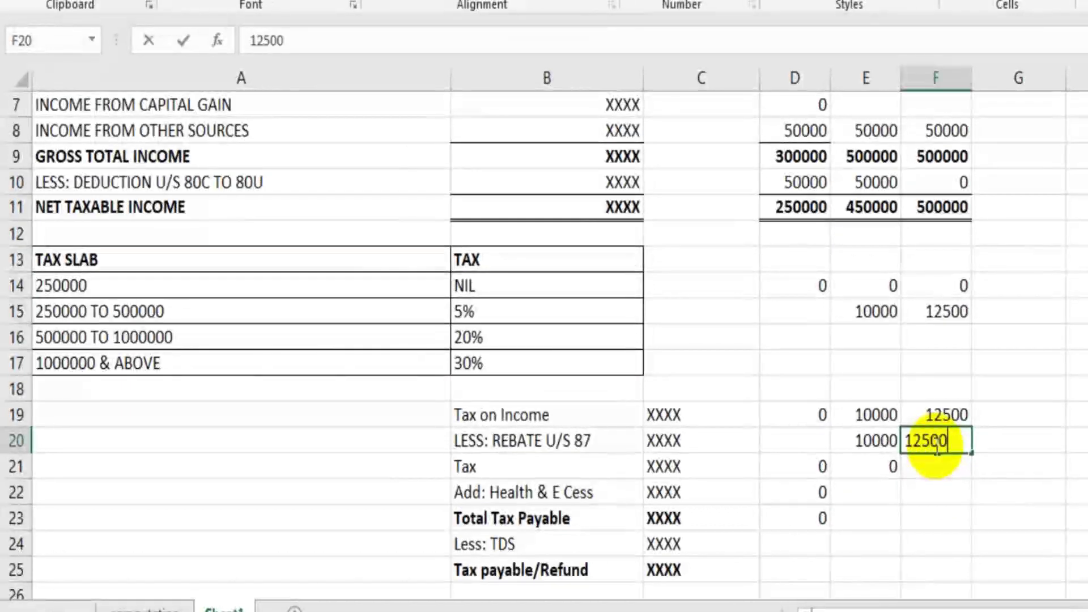
{"action": "left_click", "coordinate": [1001, 531]}
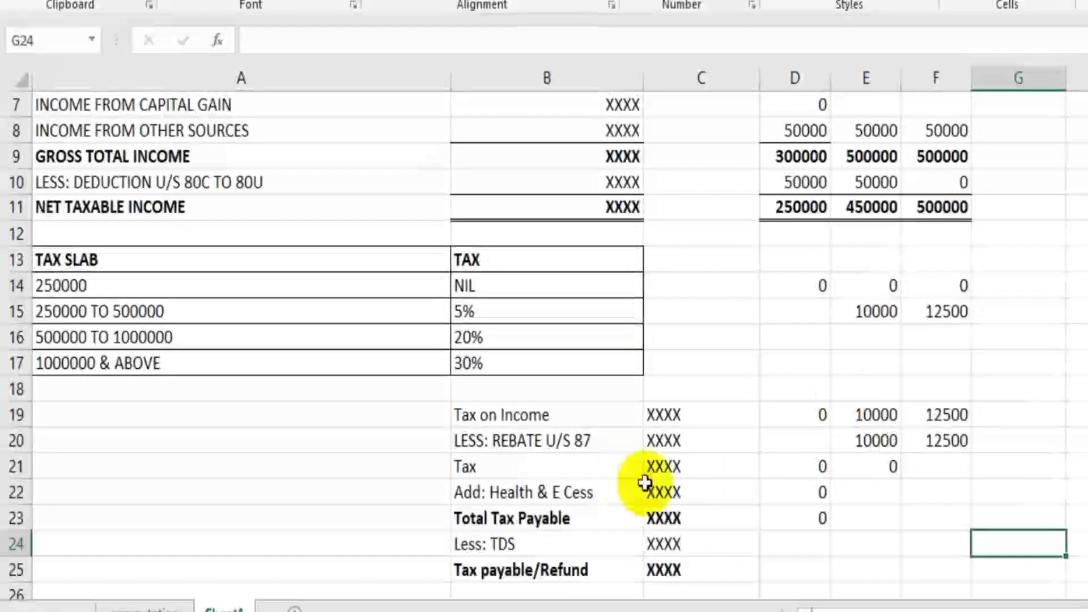
{"action": "left_click", "coordinate": [935, 448]}
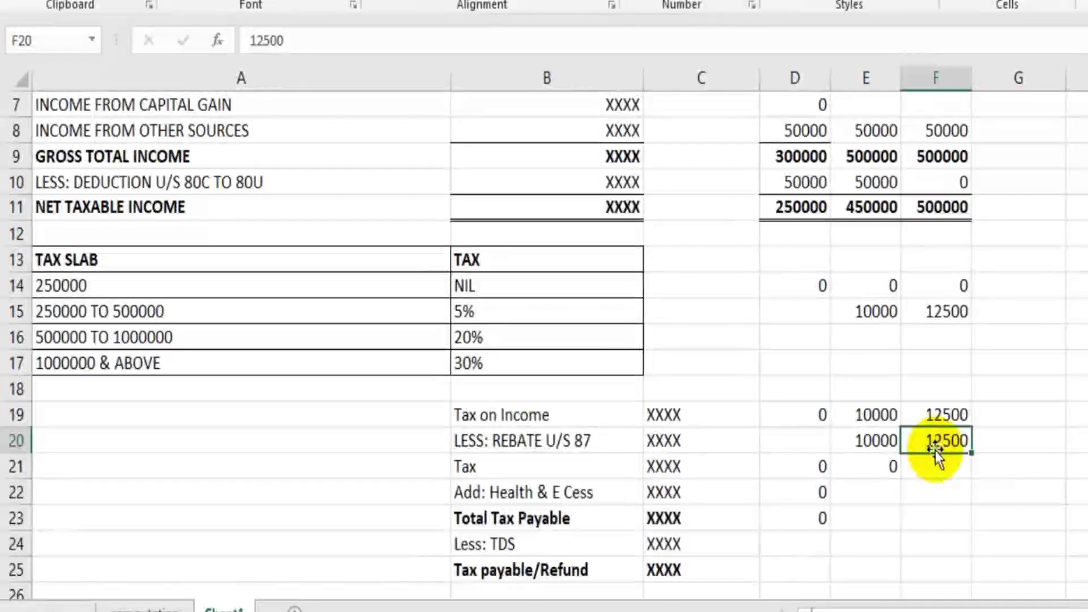
Step: Compute Tax in F21 as =+F19-F20, giving 0, and recheck the values
{"action": "left_click", "coordinate": [938, 469]}
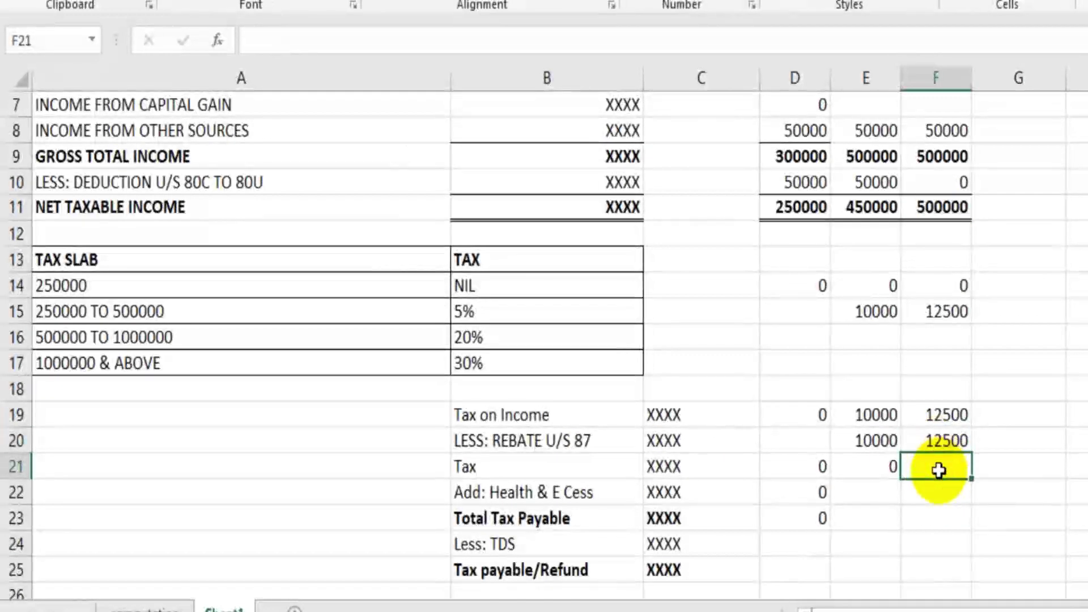
{"action": "type", "text": "+"}
{"action": "key", "text": "Up"}
{"action": "key", "text": "Up"}
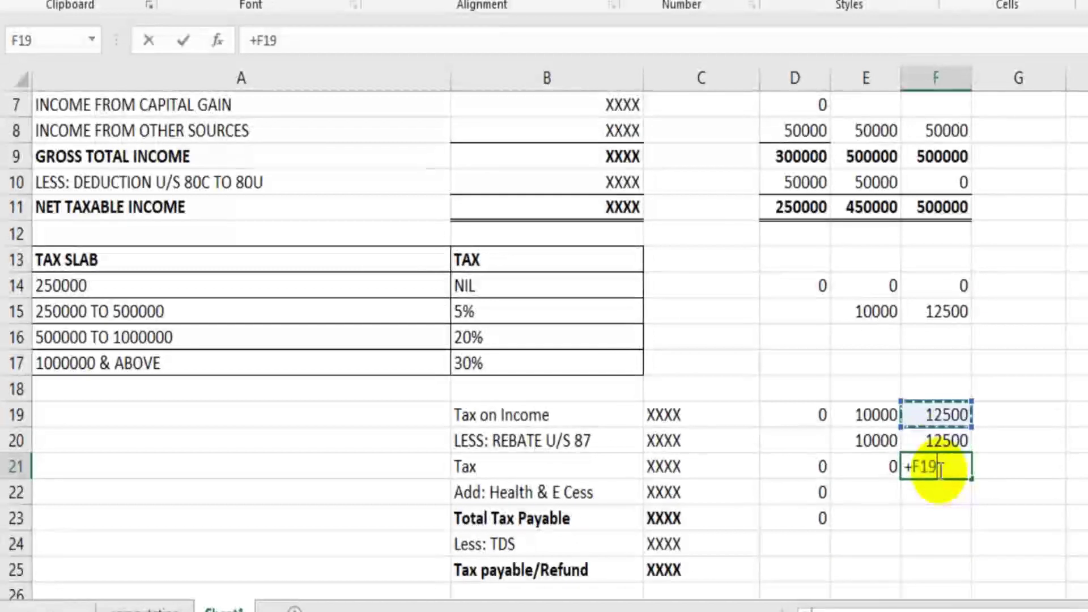
{"action": "type", "text": "-"}
{"action": "key", "text": "Up"}
{"action": "key", "text": "Return"}
{"action": "left_click", "coordinate": [941, 469]}
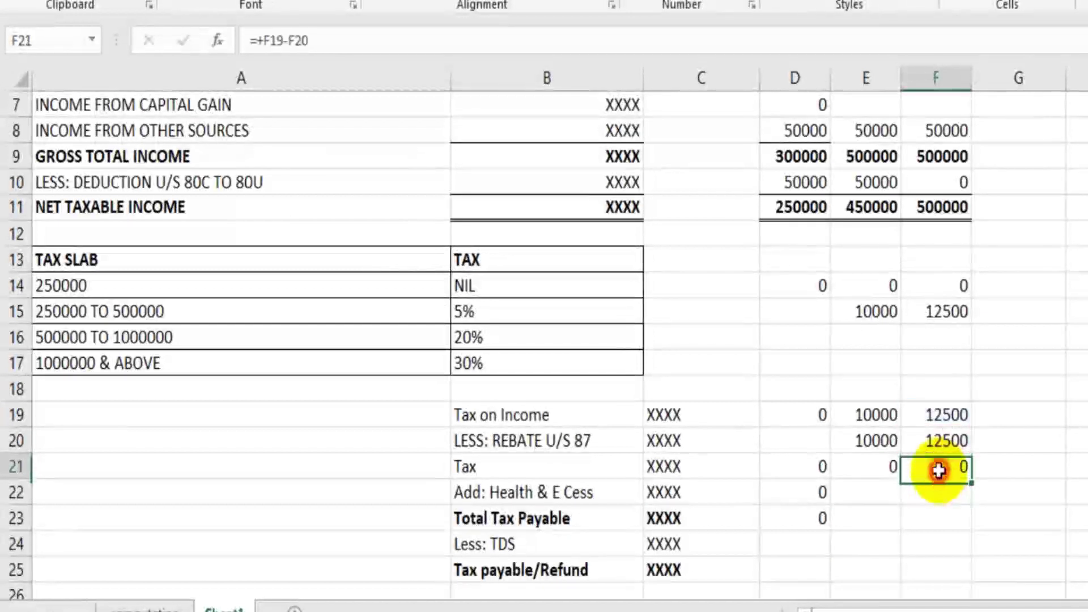
{"action": "left_click", "coordinate": [936, 207]}
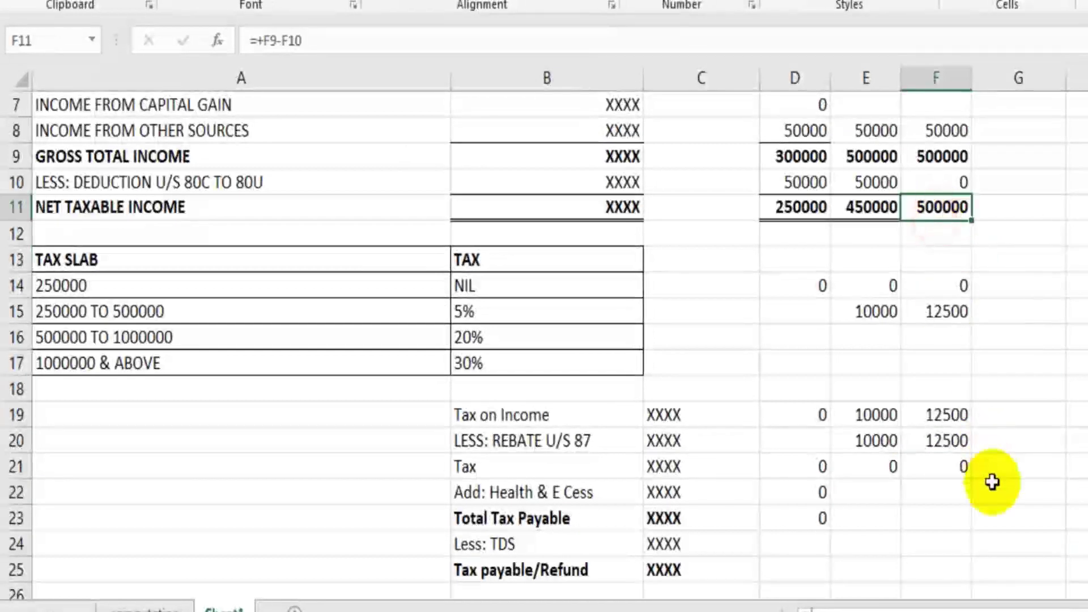
{"action": "scroll", "coordinate": [992, 482], "scroll_direction": "down", "scroll_amount": 1}
{"action": "scroll", "coordinate": [992, 482], "scroll_direction": "down", "scroll_amount": 2}
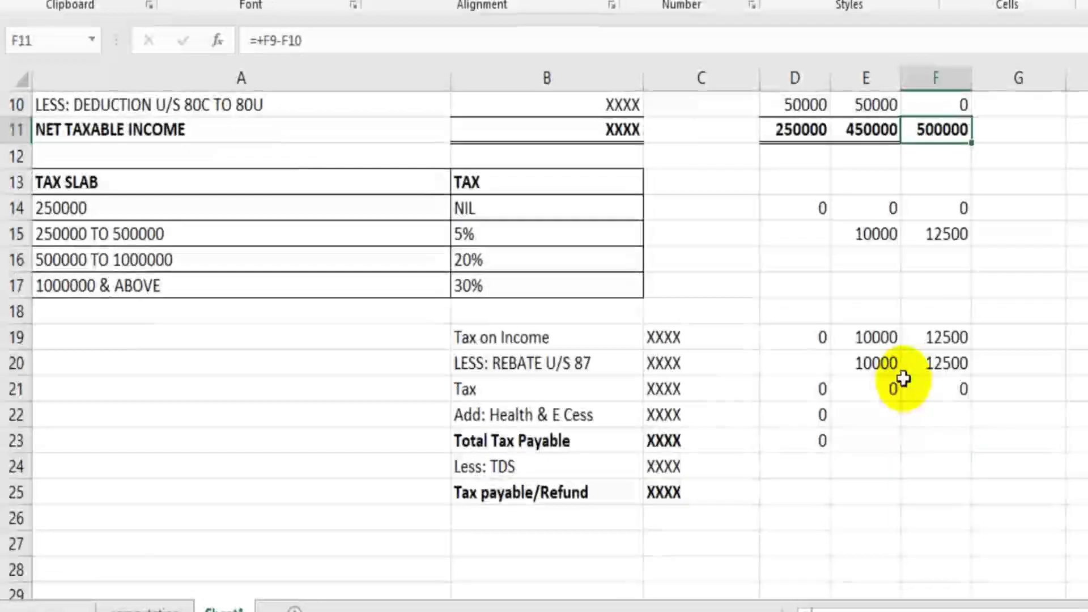
{"action": "left_click", "coordinate": [959, 394]}
{"action": "left_click", "coordinate": [583, 364]}
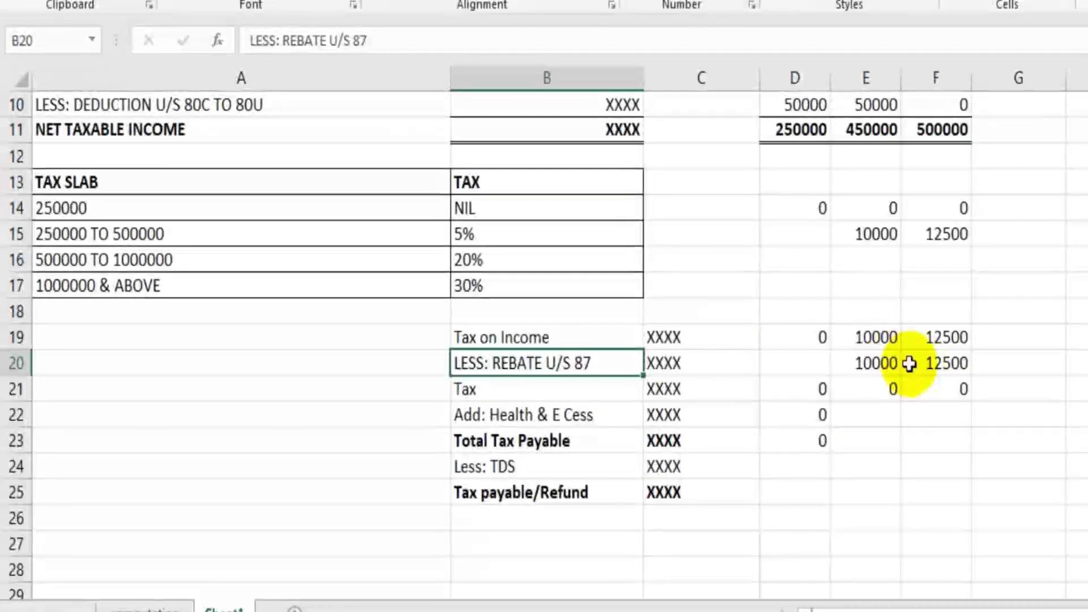
{"action": "left_click", "coordinate": [938, 367]}
Step: Enter CASE 4's salary 470000 in G4 and other income 50000 in G8
{"action": "scroll", "coordinate": [1062, 391], "scroll_direction": "up", "scroll_amount": 2}
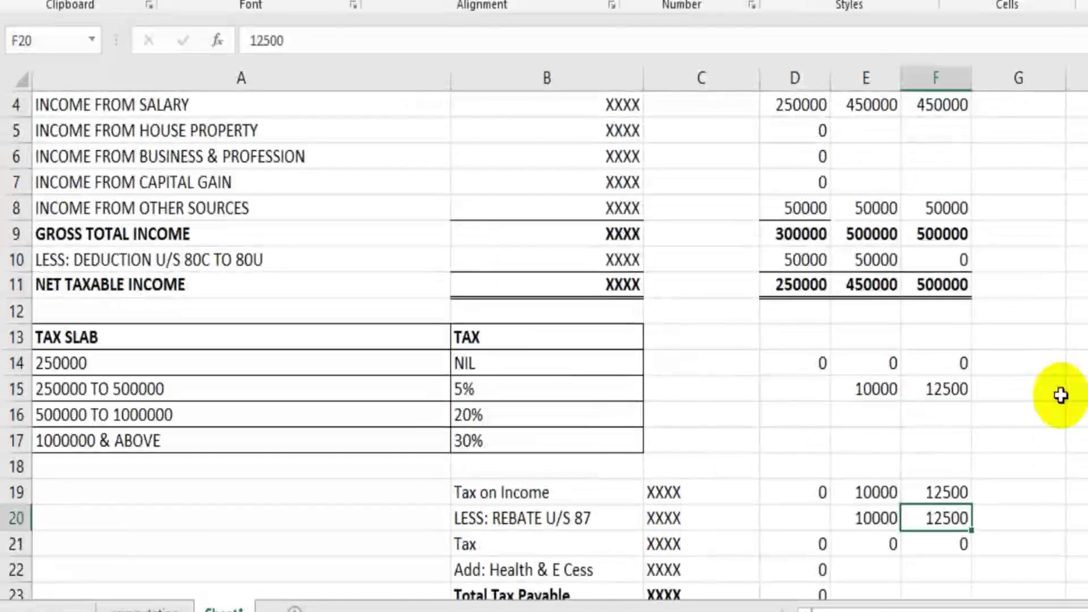
{"action": "scroll", "coordinate": [1061, 396], "scroll_direction": "up", "scroll_amount": 1}
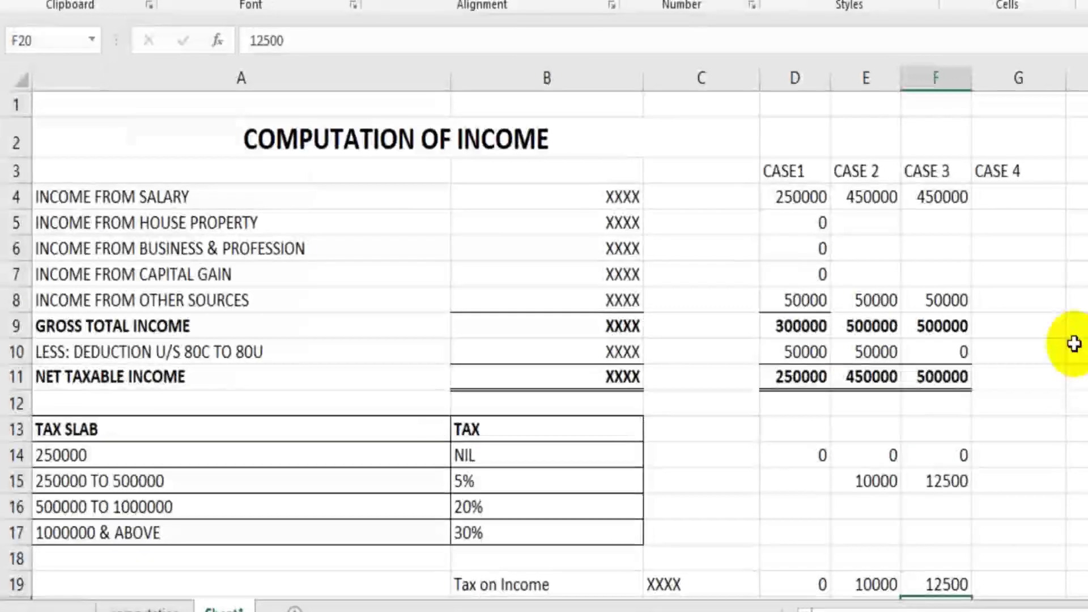
{"action": "left_click", "coordinate": [1013, 203]}
{"action": "scroll", "coordinate": [1006, 397], "scroll_direction": "down", "scroll_amount": 1}
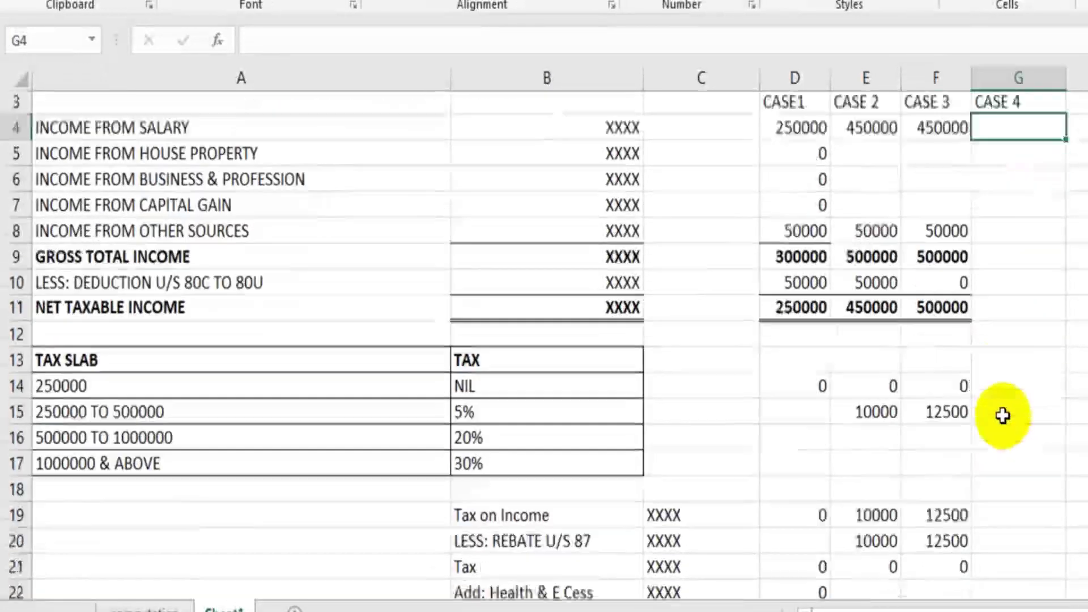
{"action": "scroll", "coordinate": [992, 334], "scroll_direction": "up", "scroll_amount": 1}
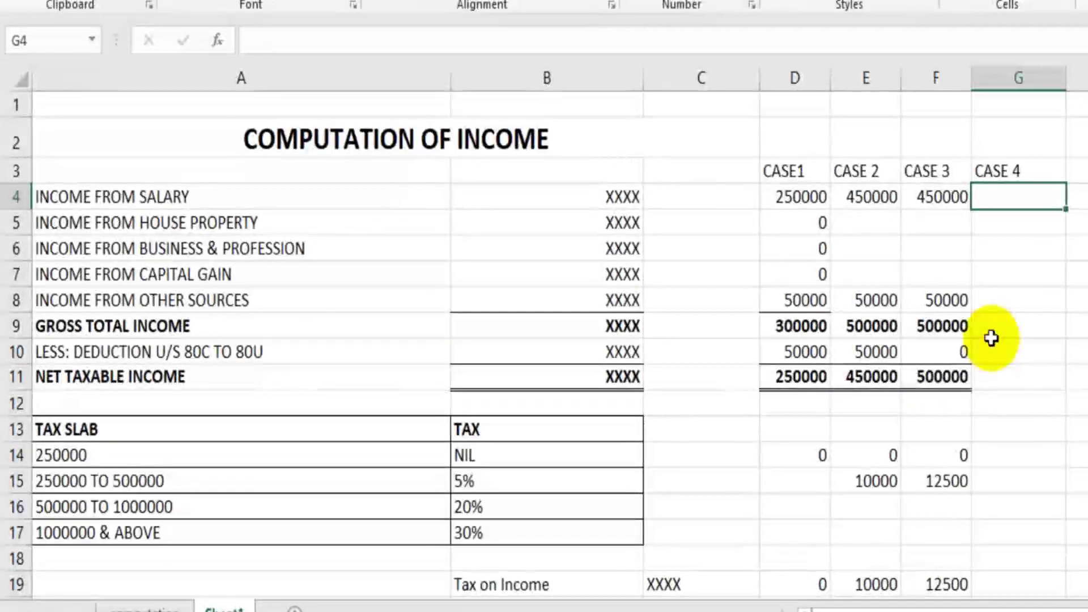
{"action": "type", "text": "70000"}
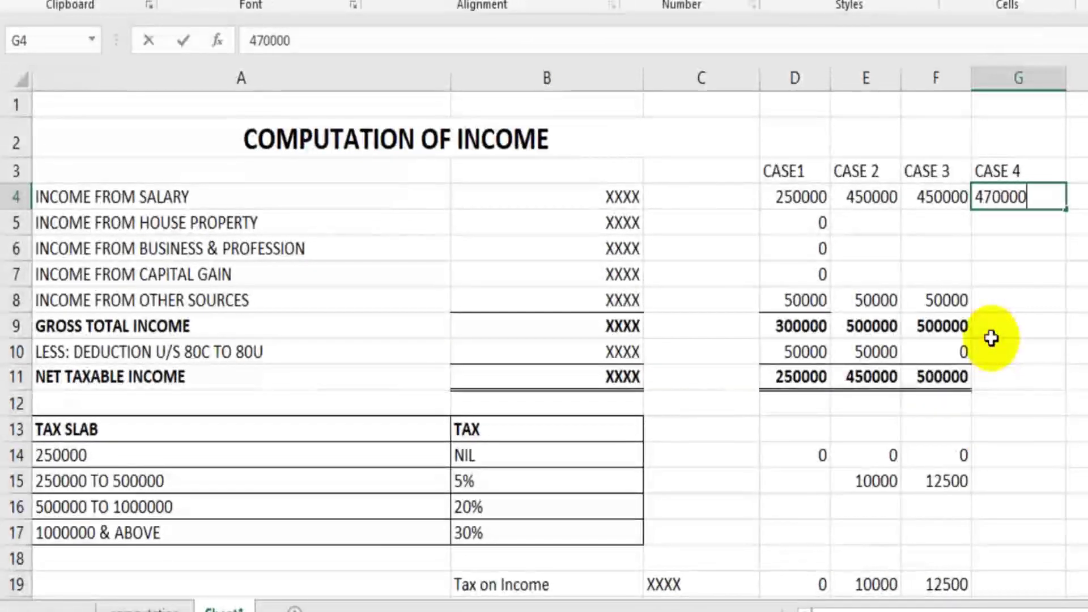
{"action": "key", "text": "Return"}
{"action": "key", "text": "Return"}
{"action": "key", "text": "Return"}
{"action": "key", "text": "Return"}
{"action": "type", "text": "50"}
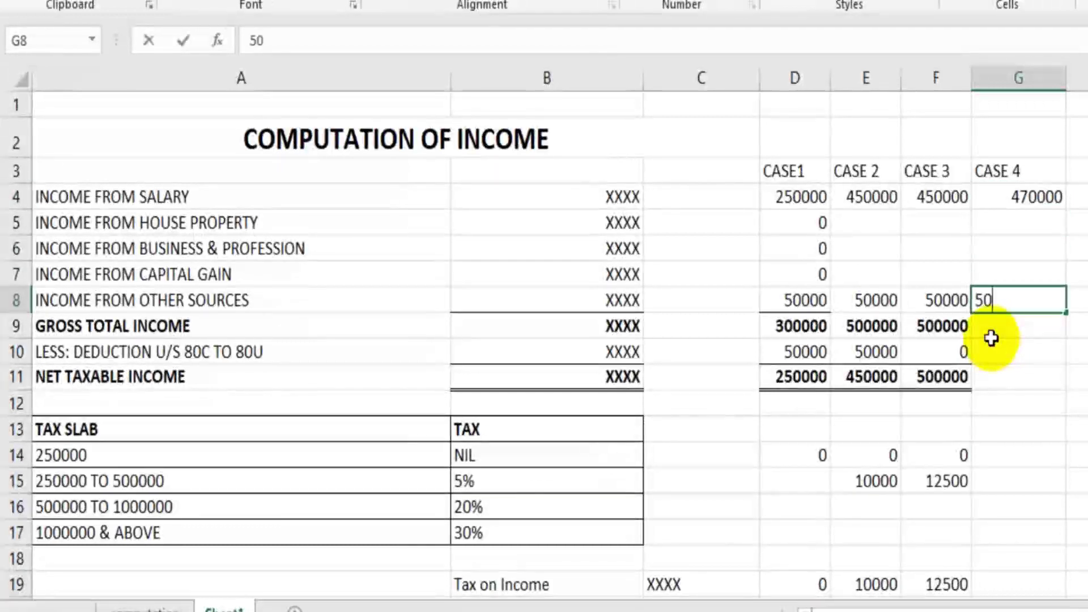
{"action": "type", "text": "000"}
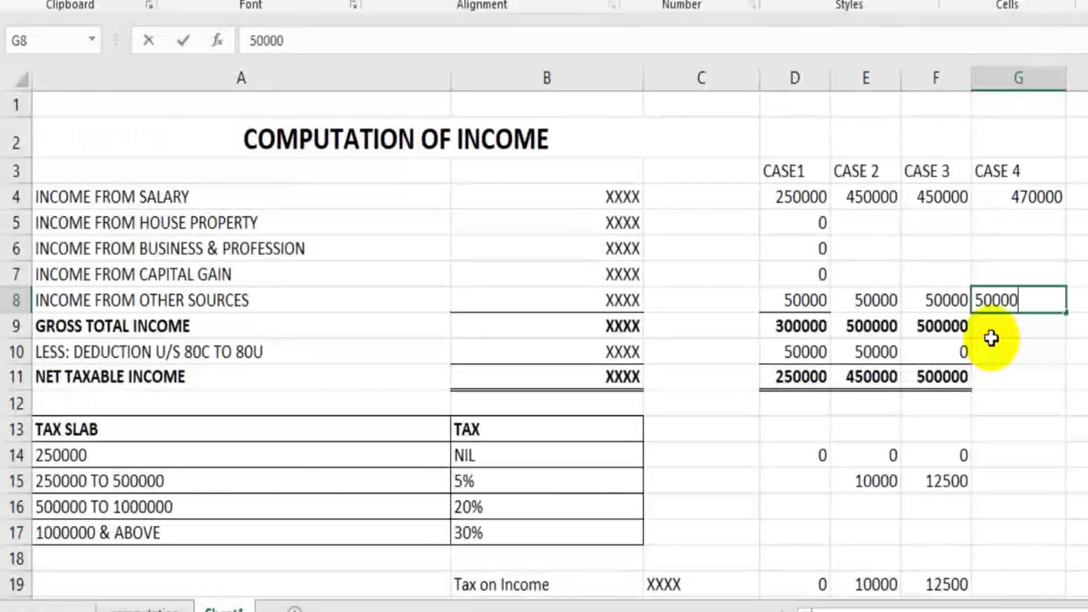
{"action": "key", "text": "Return"}
Step: Copy F9's SUM formula to G9 for gross income and enter 0 deduction in G10
{"action": "left_click", "coordinate": [945, 331]}
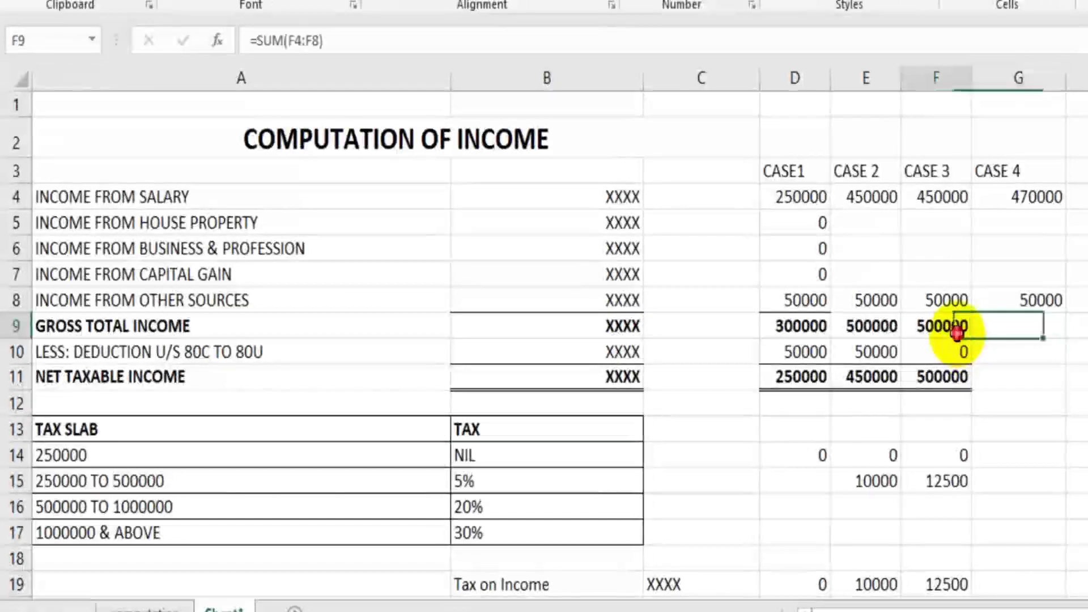
{"action": "key", "text": "ctrl+c"}
{"action": "left_click", "coordinate": [1041, 330]}
{"action": "key", "text": "ctrl+v"}
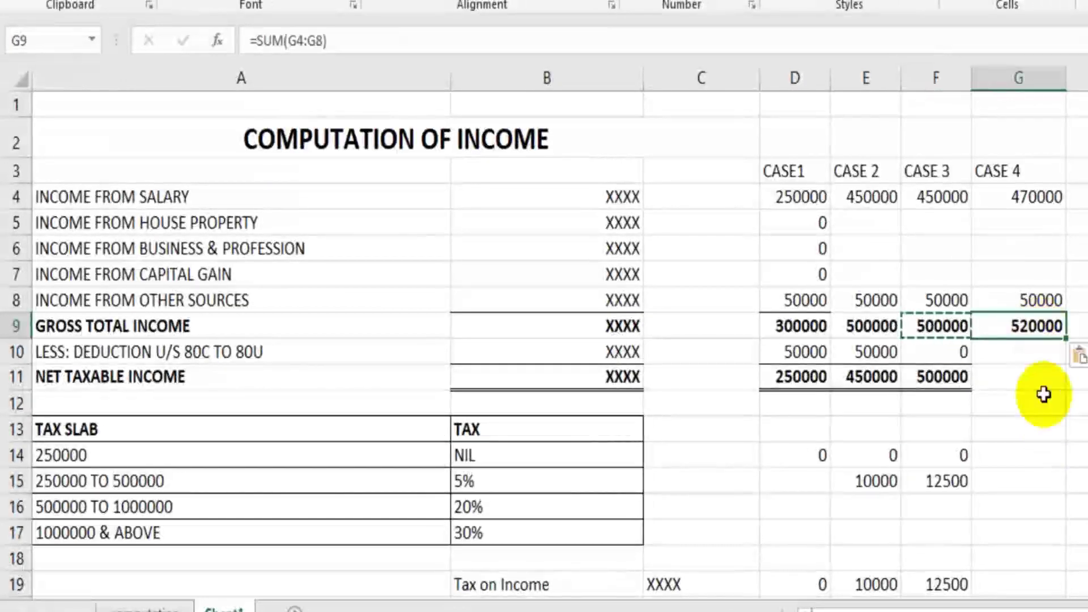
{"action": "key", "text": "Escape"}
{"action": "left_click", "coordinate": [1033, 363]}
{"action": "type", "text": "0"}
{"action": "key", "text": "Return"}
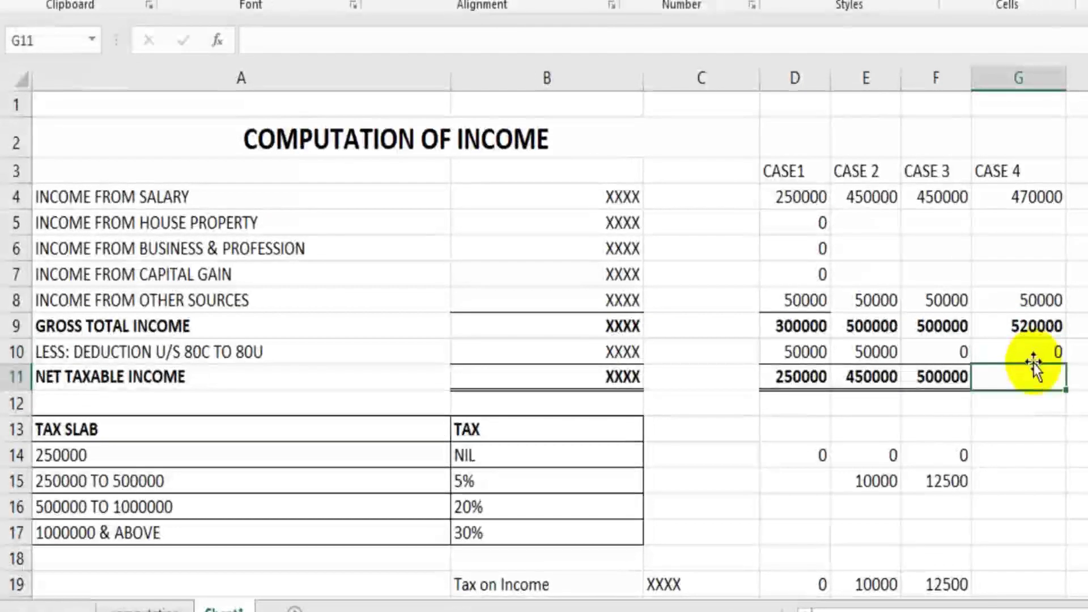
Step: Copy F11's net taxable income formula to G11, giving 520000 for CASE 4
{"action": "left_click", "coordinate": [927, 372]}
{"action": "key", "text": "ctrl+c"}
{"action": "left_click", "coordinate": [1003, 375]}
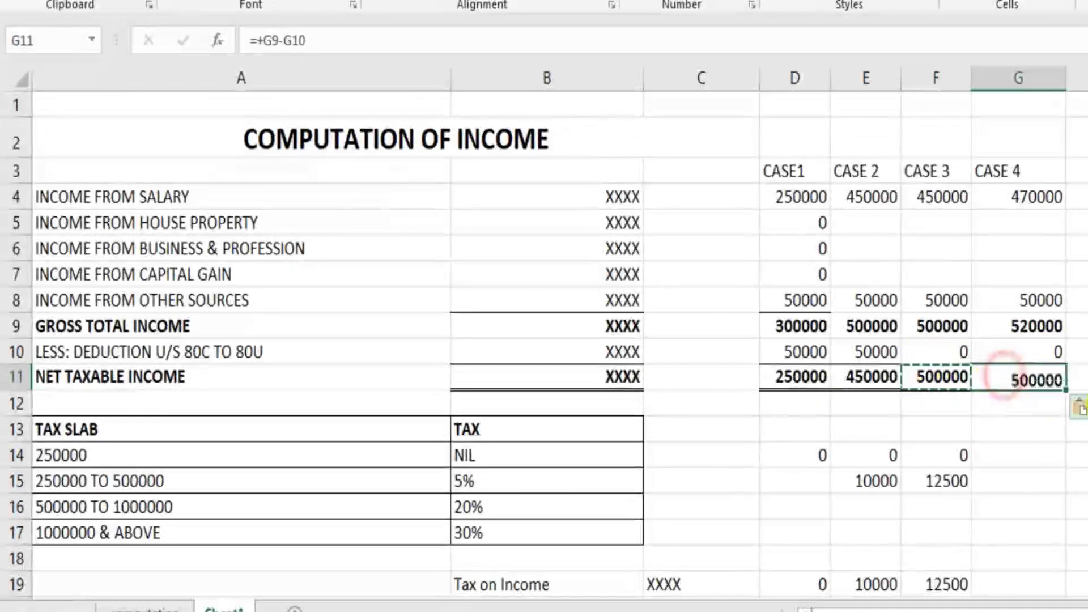
{"action": "key", "text": "ctrl+v"}
{"action": "left_click", "coordinate": [1077, 352]}
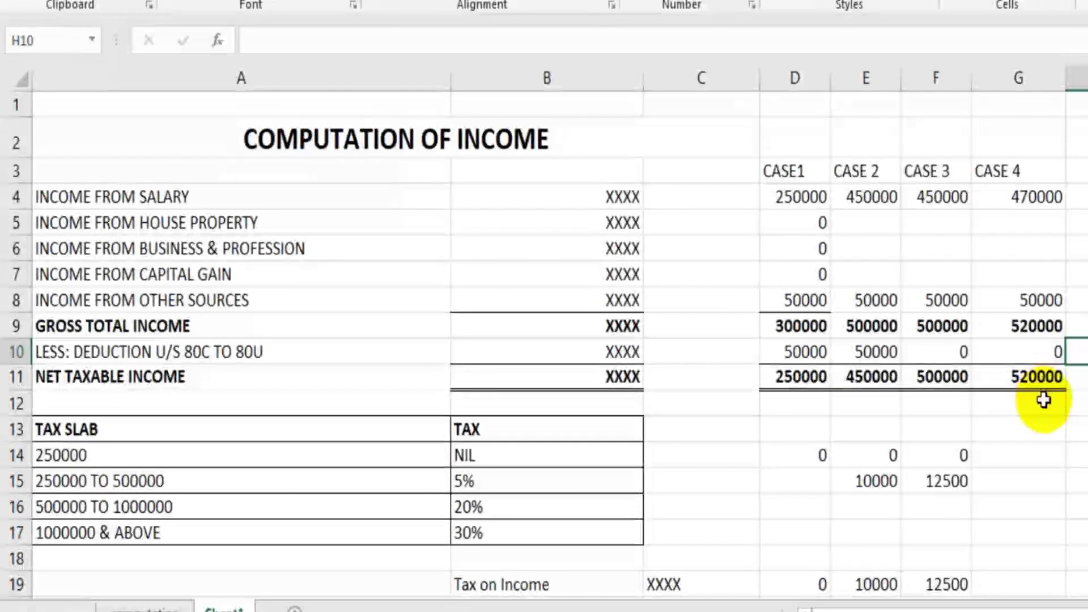
{"action": "scroll", "coordinate": [1020, 399], "scroll_direction": "down", "scroll_amount": 1}
{"action": "left_click", "coordinate": [1033, 367]}
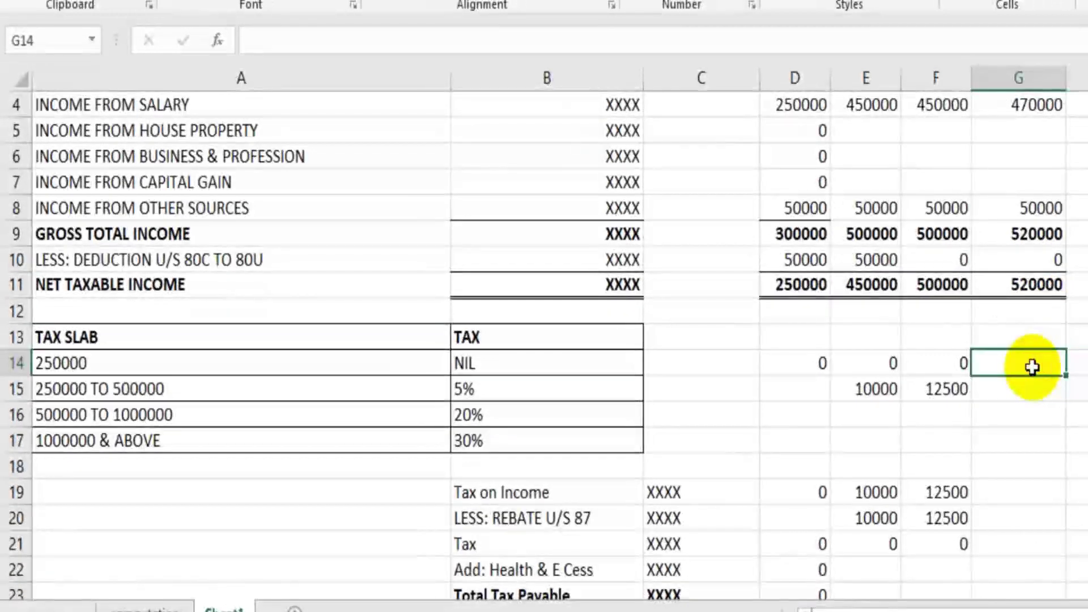
Step: Enter 0 in G14 for the NIL slab and point out the 250000–500000, 500000–1000000 slabs and 20% rate
{"action": "key", "text": "Return"}
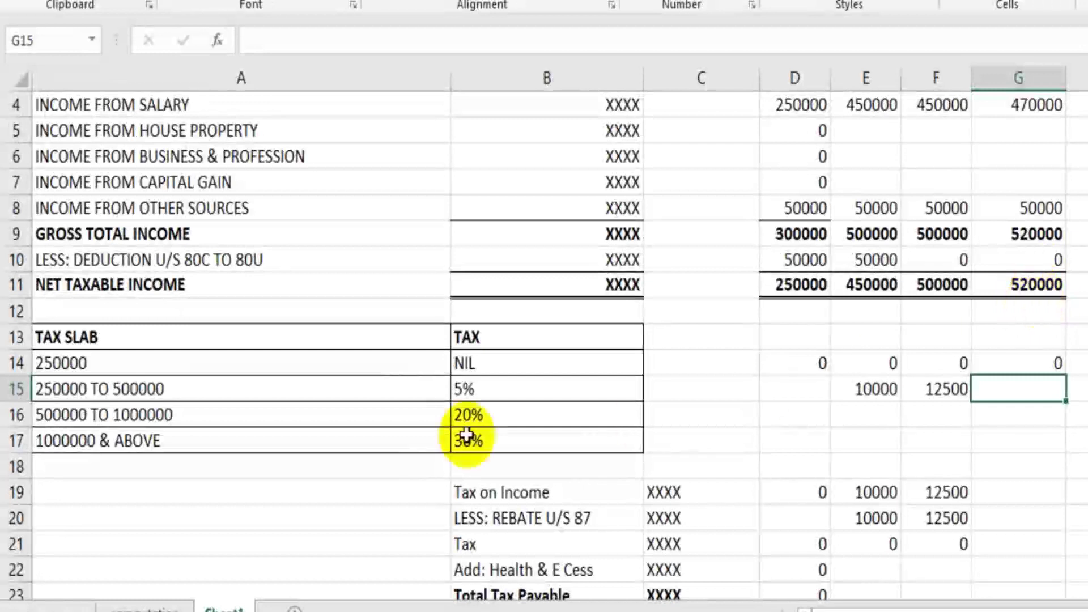
{"action": "left_click", "coordinate": [92, 416]}
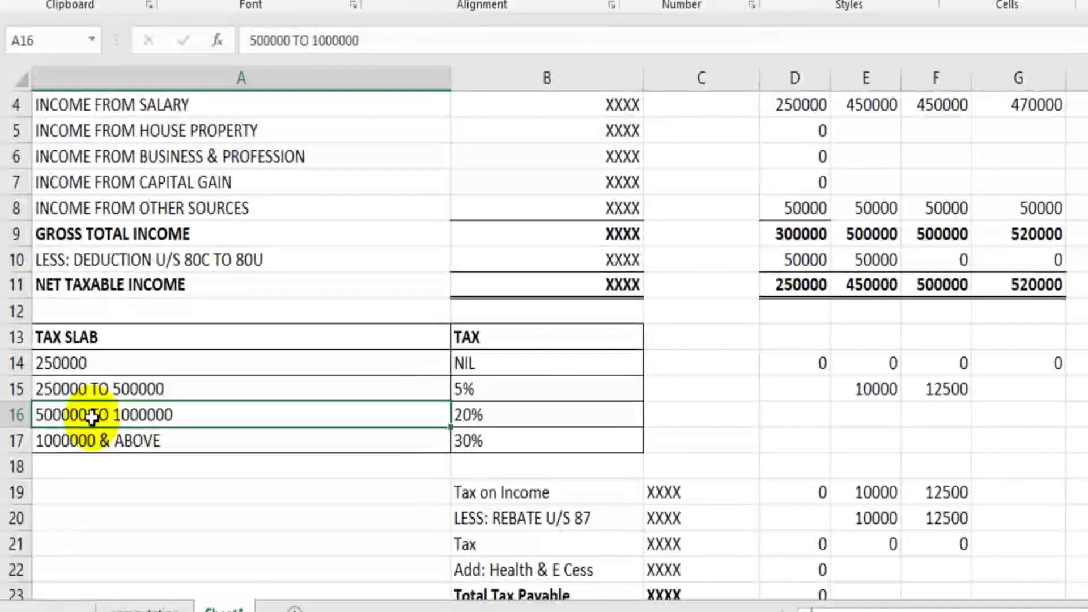
{"action": "left_click", "coordinate": [142, 391]}
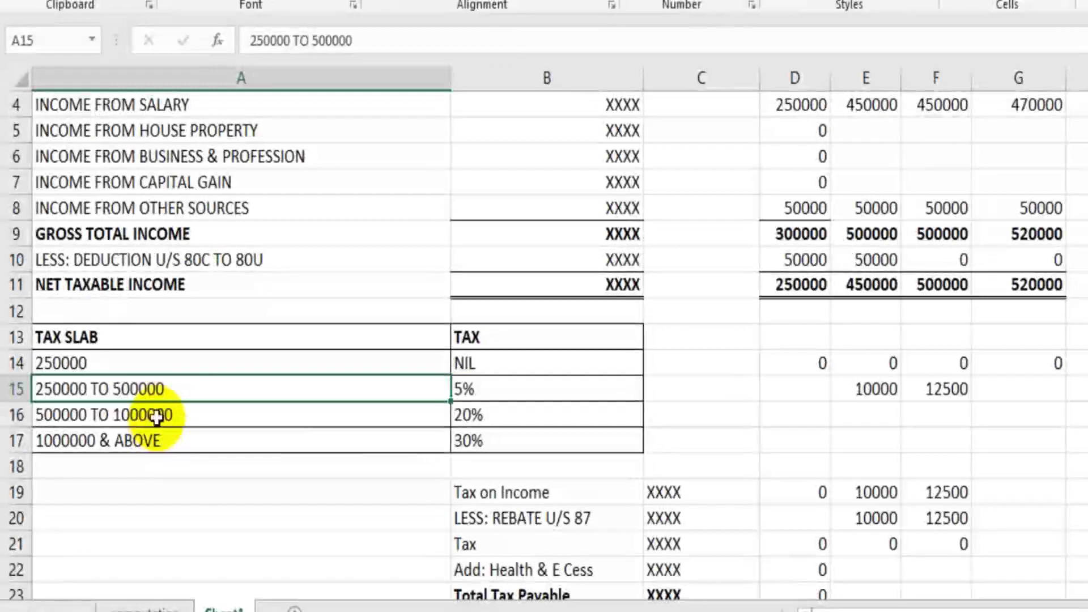
{"action": "left_click", "coordinate": [157, 417]}
{"action": "left_click", "coordinate": [478, 422]}
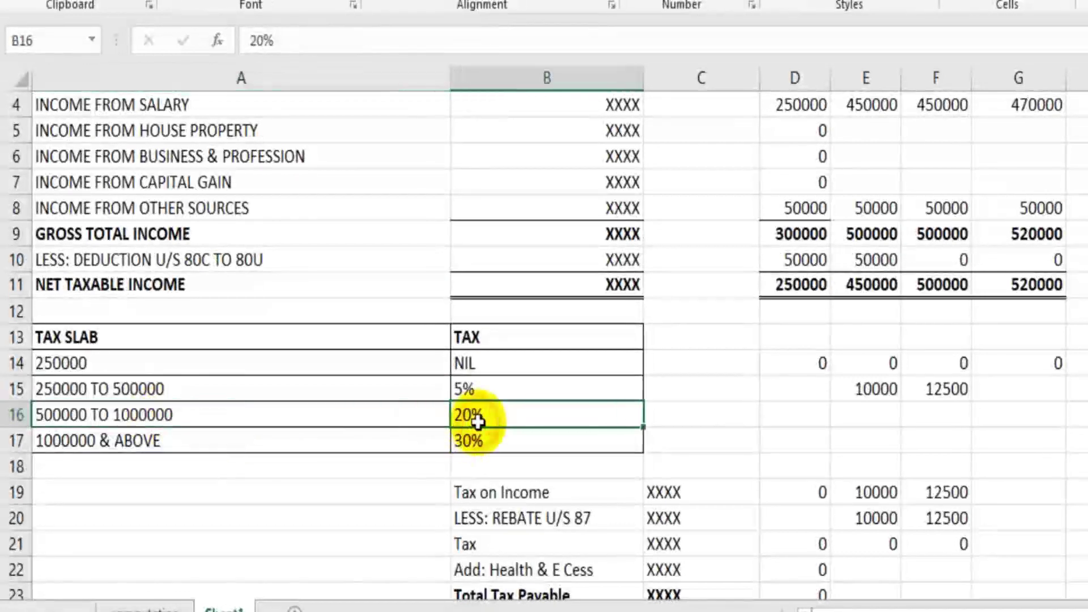
{"action": "left_click", "coordinate": [278, 415]}
{"action": "left_click", "coordinate": [199, 394]}
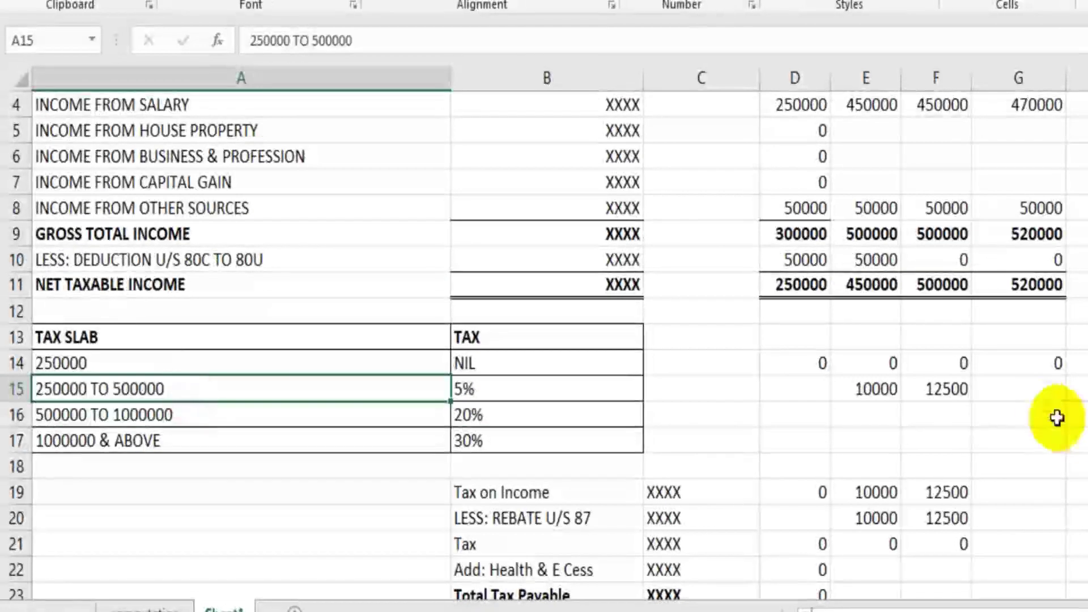
{"action": "left_click", "coordinate": [1043, 391]}
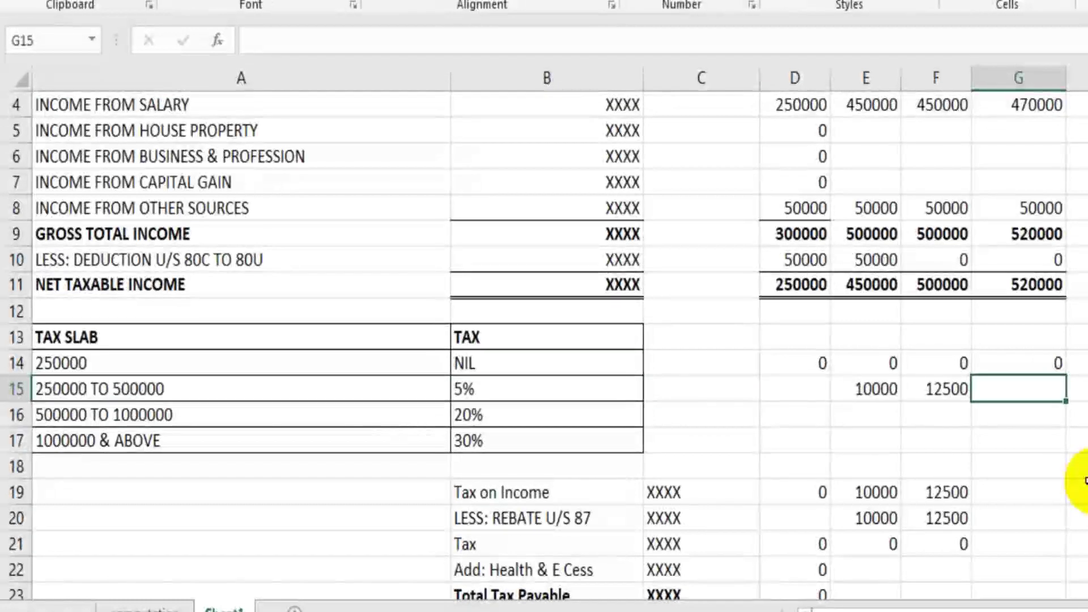
{"action": "type", "text": "+(500000-"}
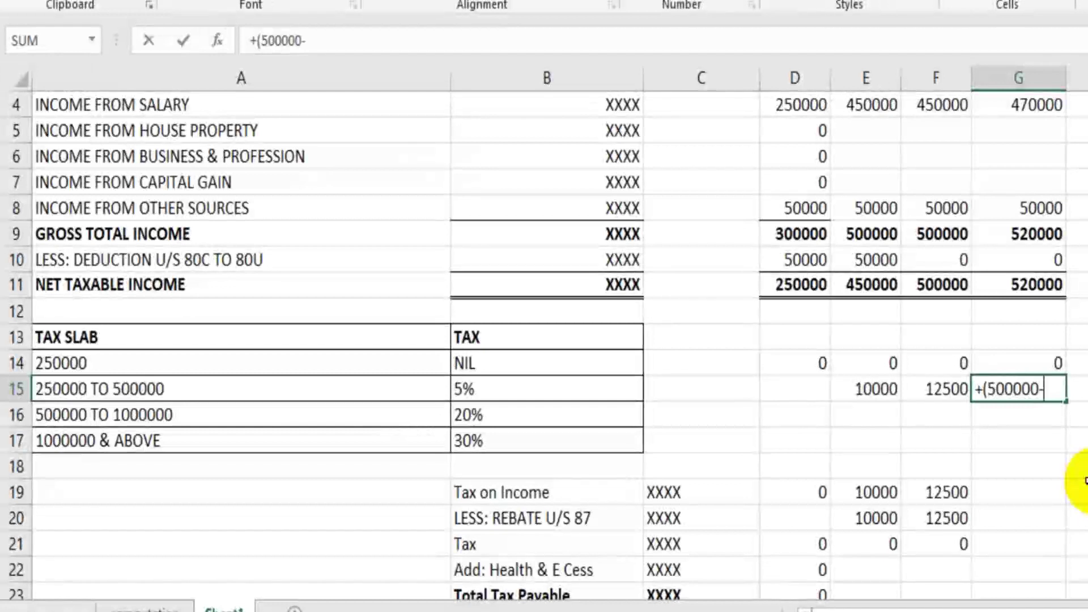
{"action": "type", "text": "250000"}
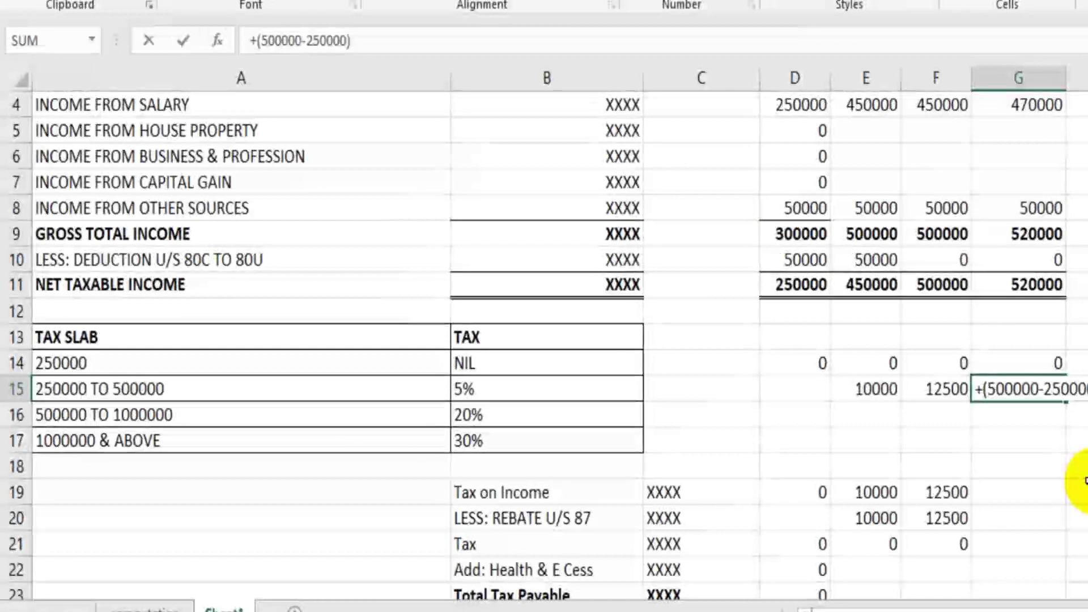
{"action": "type", "text": ")*5%"}
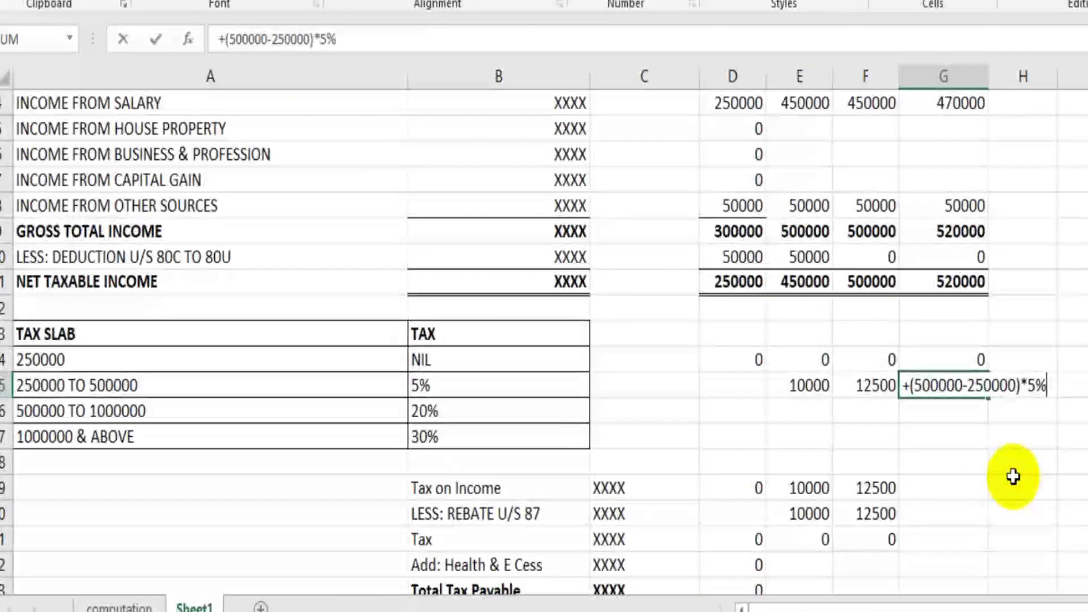
{"action": "key", "text": "Return"}
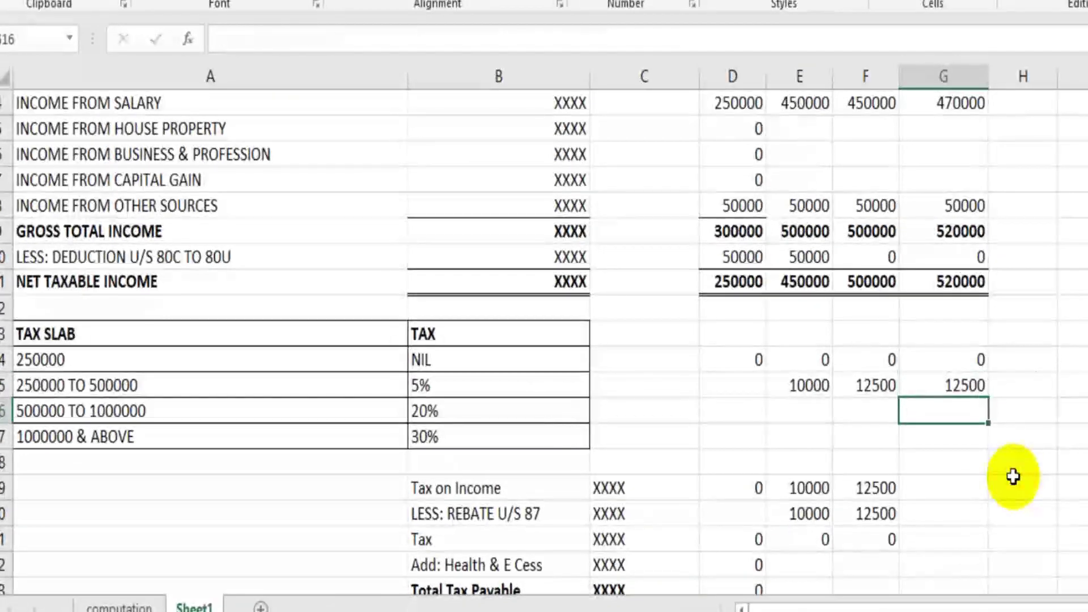
{"action": "left_click", "coordinate": [971, 390]}
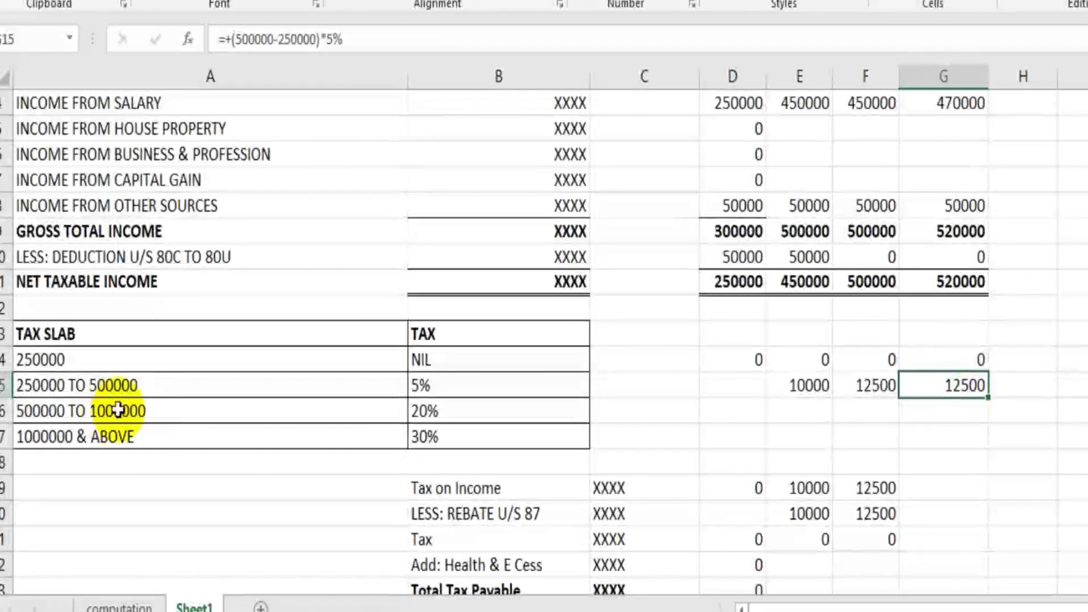
Step: Enter 20000*20% in G16 and prefix it with + in the formula bar, giving 4000
{"action": "left_click", "coordinate": [926, 413]}
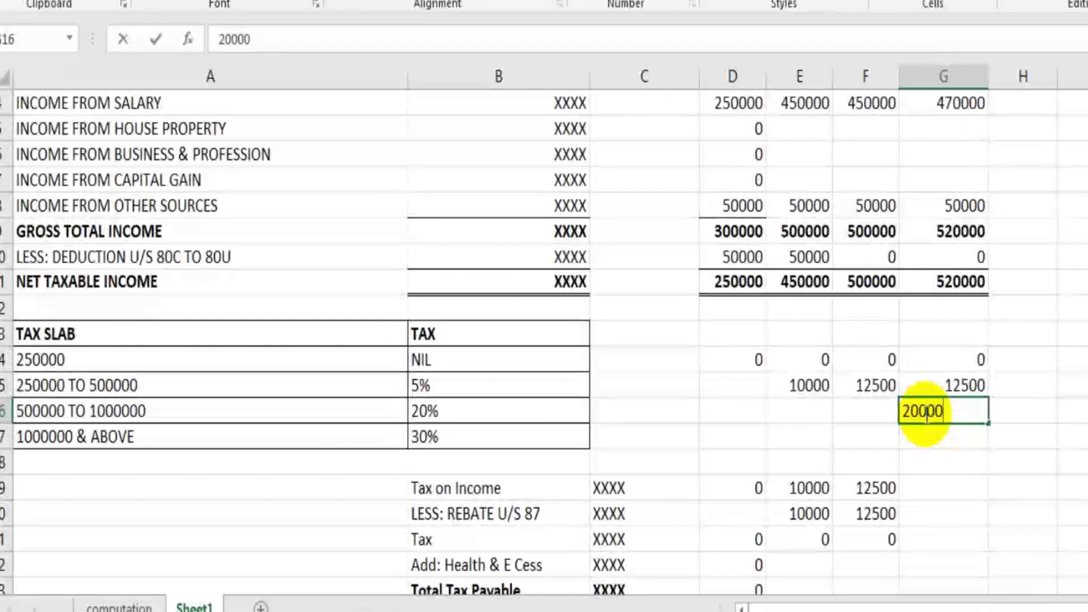
{"action": "type", "text": "*3"}
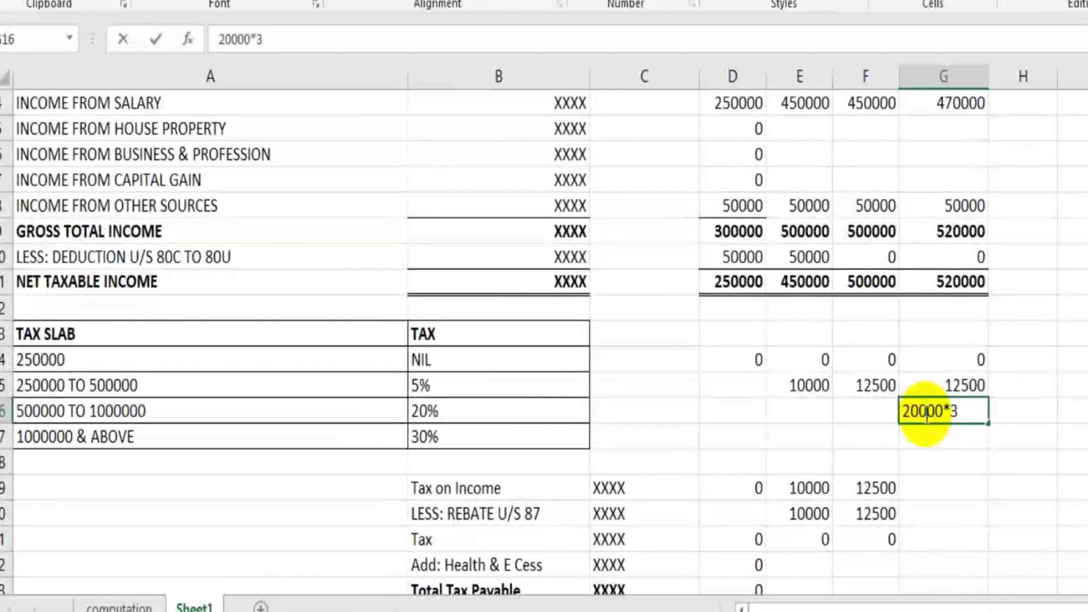
{"action": "key", "text": "BackSpace"}
{"action": "type", "text": "20"}
{"action": "key", "text": "Return"}
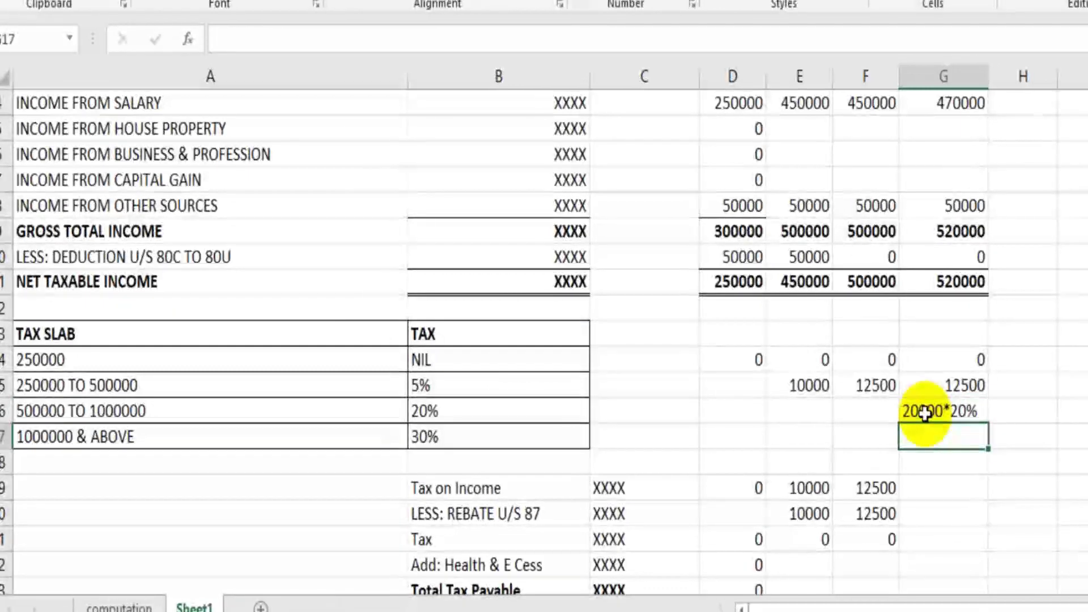
{"action": "left_click", "coordinate": [925, 414]}
{"action": "left_click", "coordinate": [214, 39]}
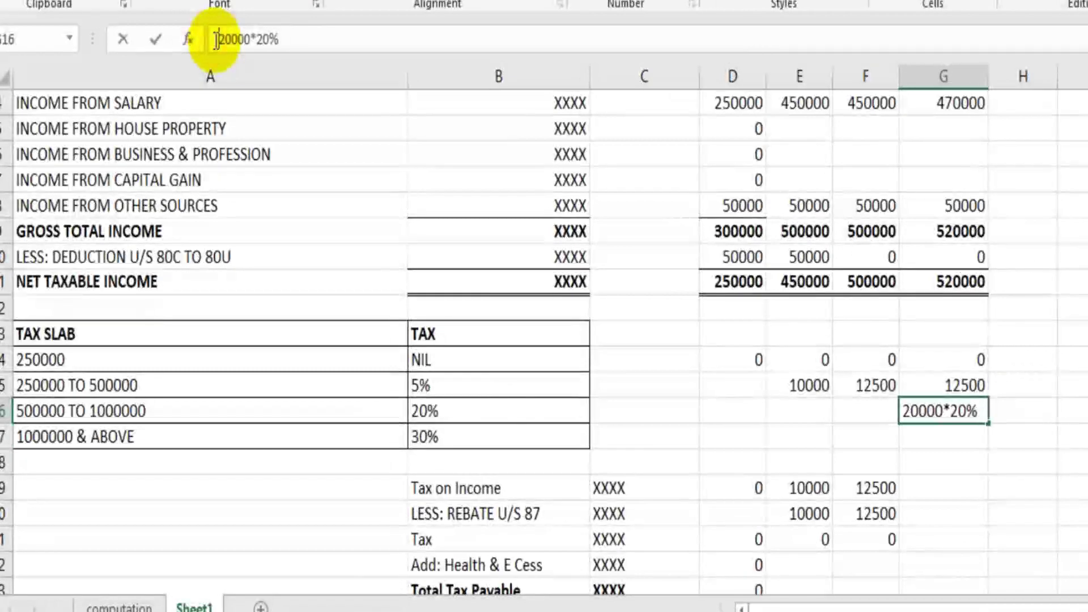
{"action": "type", "text": "+"}
{"action": "key", "text": "Return"}
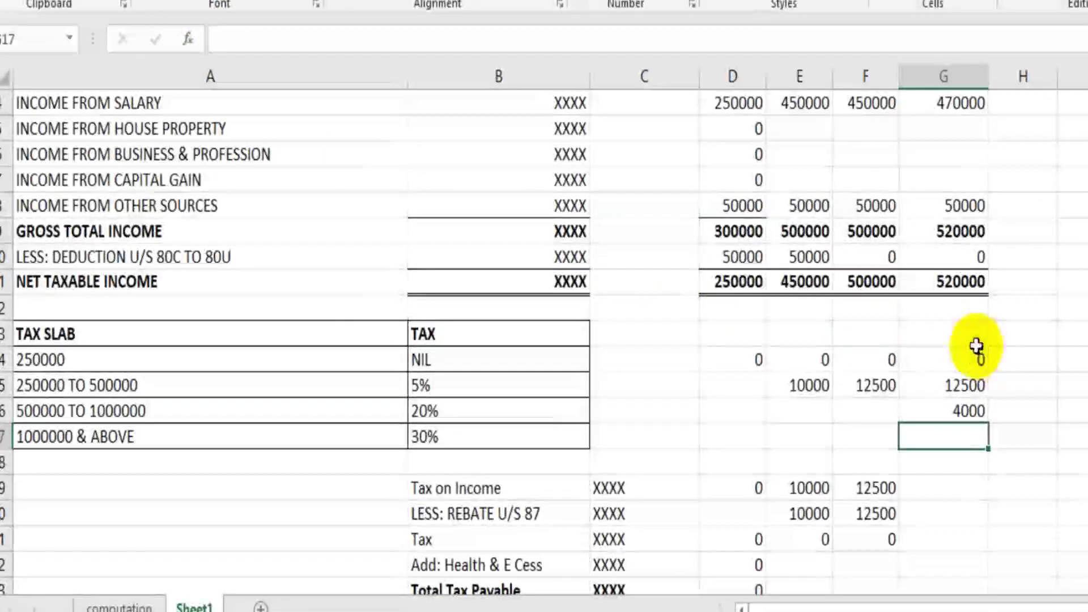
{"action": "left_click", "coordinate": [1038, 360]}
Step: Sum the slab taxes in G19 with =+G15+G16, giving Tax on Income 16500
{"action": "left_click", "coordinate": [963, 464]}
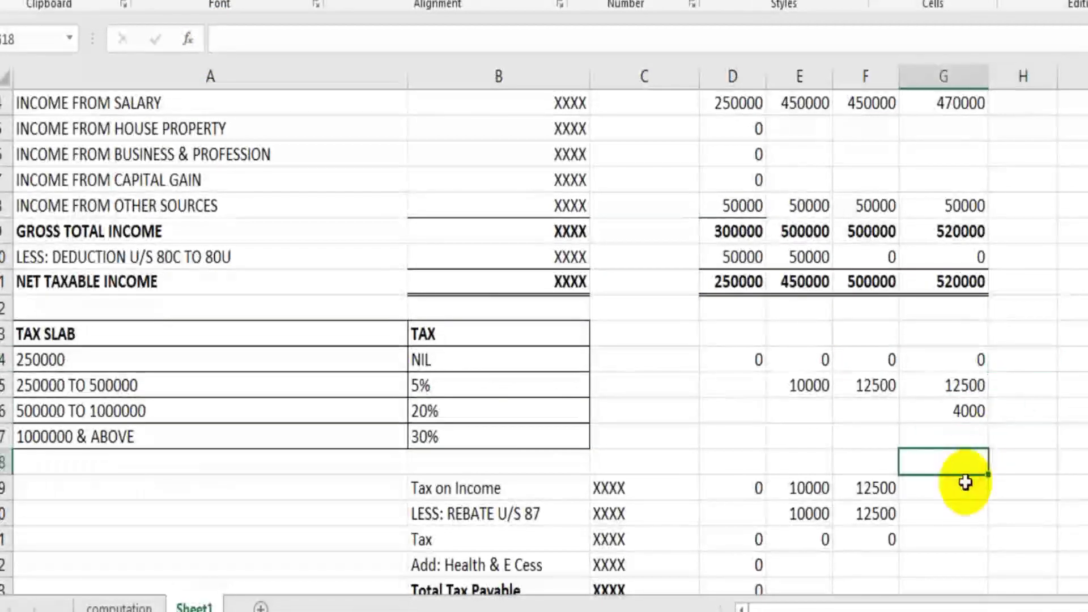
{"action": "left_click", "coordinate": [964, 490]}
{"action": "type", "text": "+"}
{"action": "key", "text": "Up"}
{"action": "key", "text": "Up"}
{"action": "key", "text": "Up"}
{"action": "key", "text": "Up"}
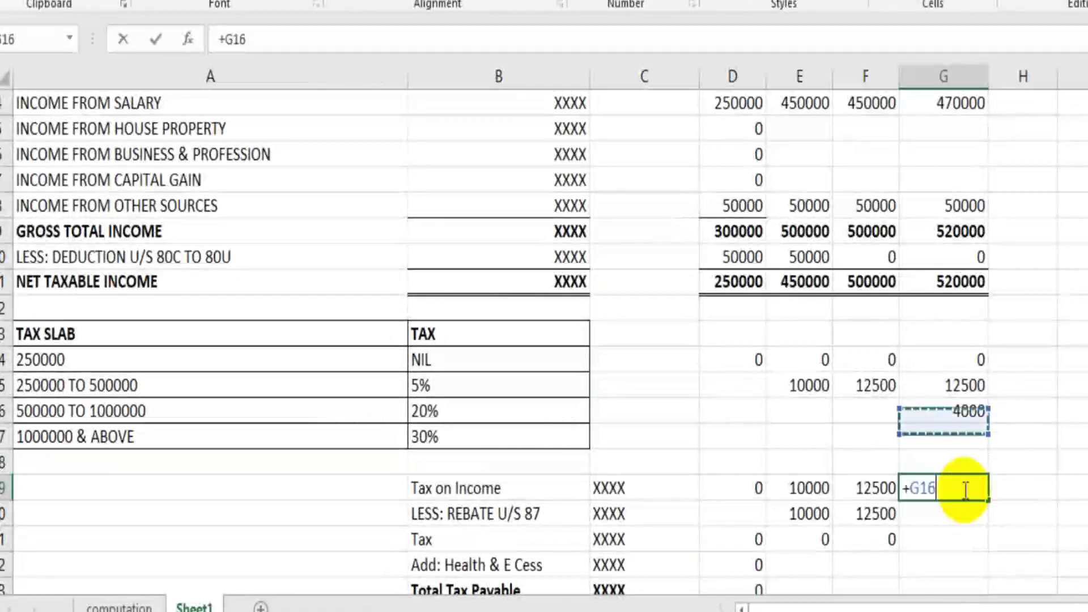
{"action": "type", "text": "+"}
{"action": "key", "text": "Up"}
{"action": "key", "text": "Up"}
{"action": "key", "text": "Up"}
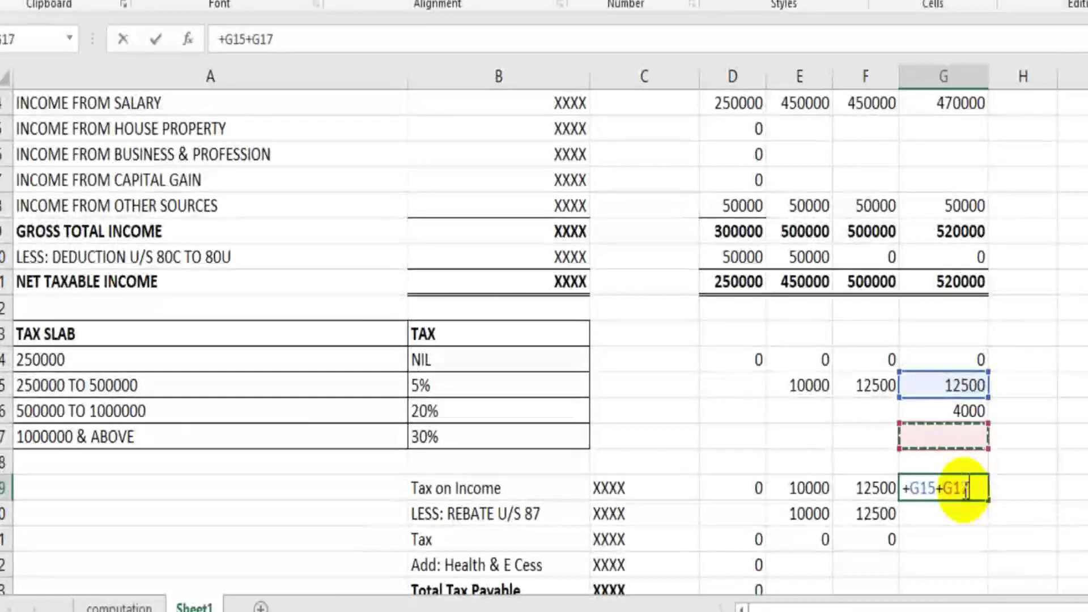
{"action": "key", "text": "Return"}
{"action": "left_click", "coordinate": [1023, 488]}
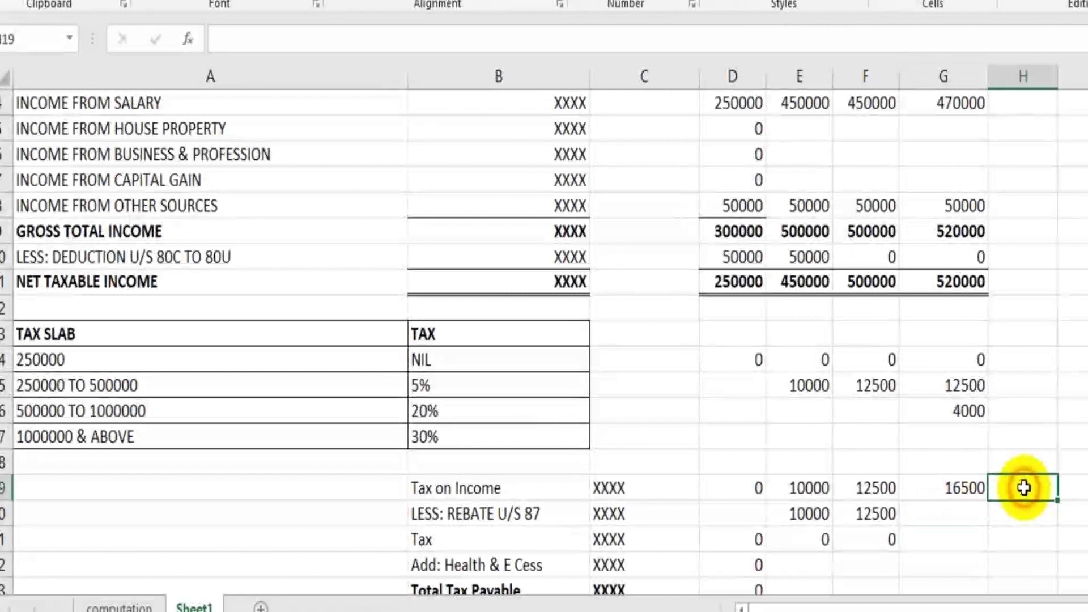
{"action": "left_click", "coordinate": [960, 487]}
Step: Enter 0 in G20 as CASE 4's rebate under section 87
{"action": "scroll", "coordinate": [1061, 506], "scroll_direction": "down", "scroll_amount": 1}
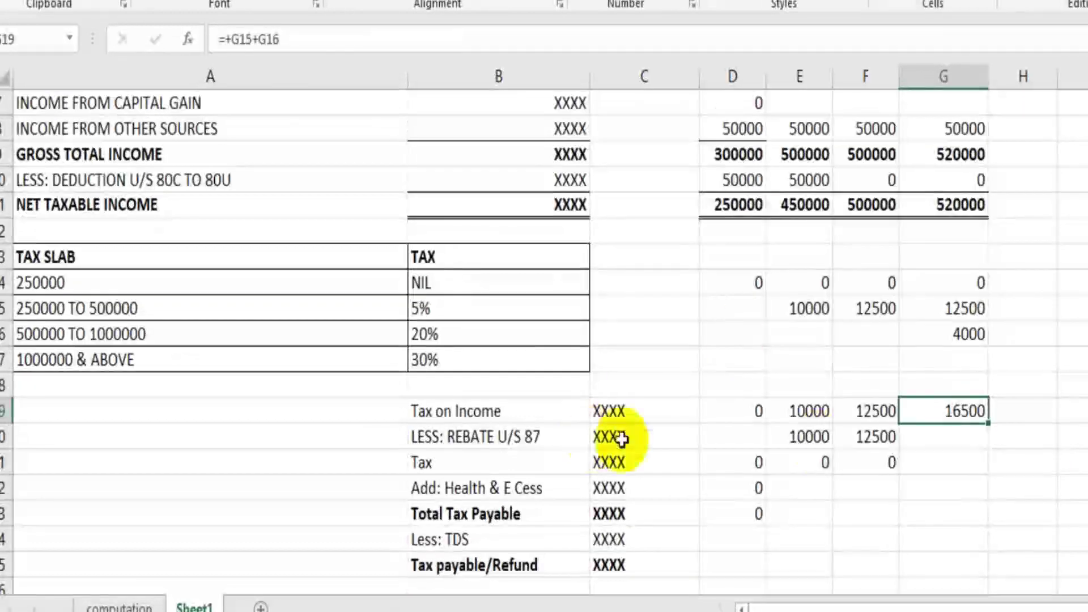
{"action": "left_click", "coordinate": [950, 435]}
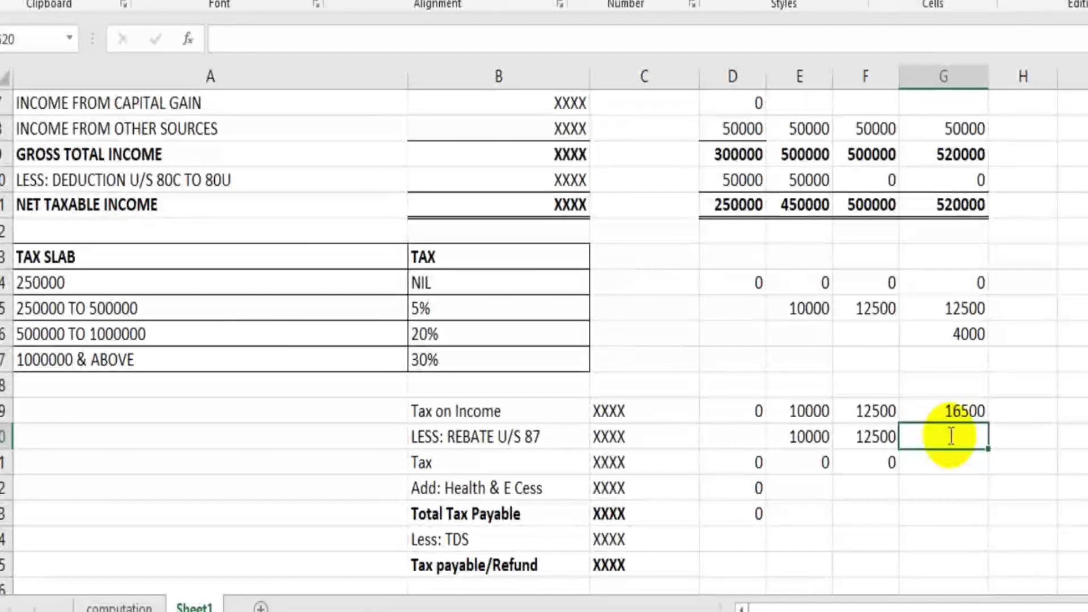
{"action": "type", "text": "0"}
{"action": "key", "text": "Return"}
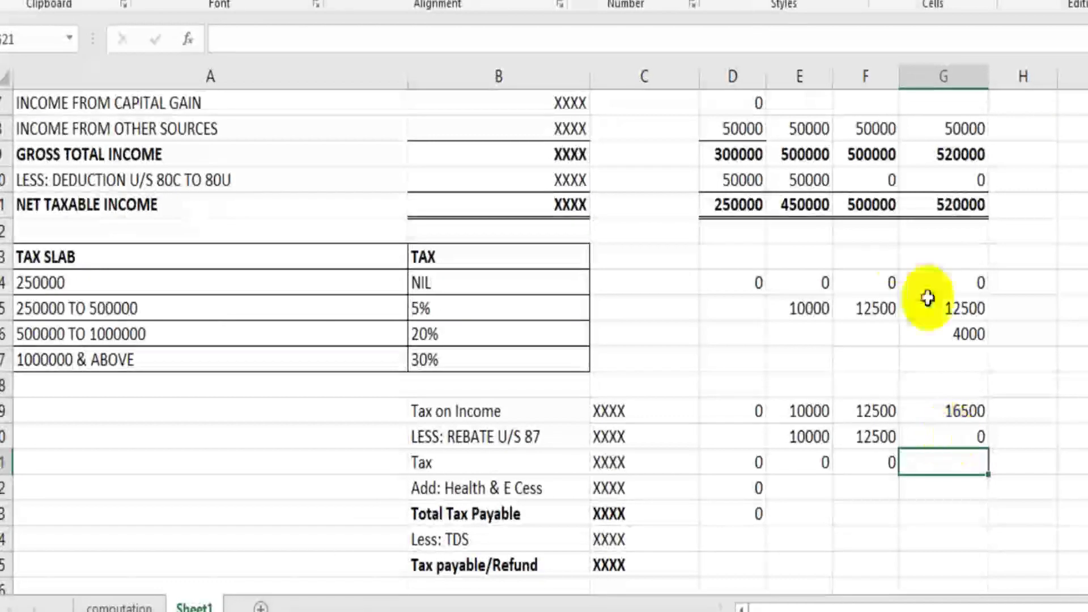
{"action": "left_click", "coordinate": [869, 205]}
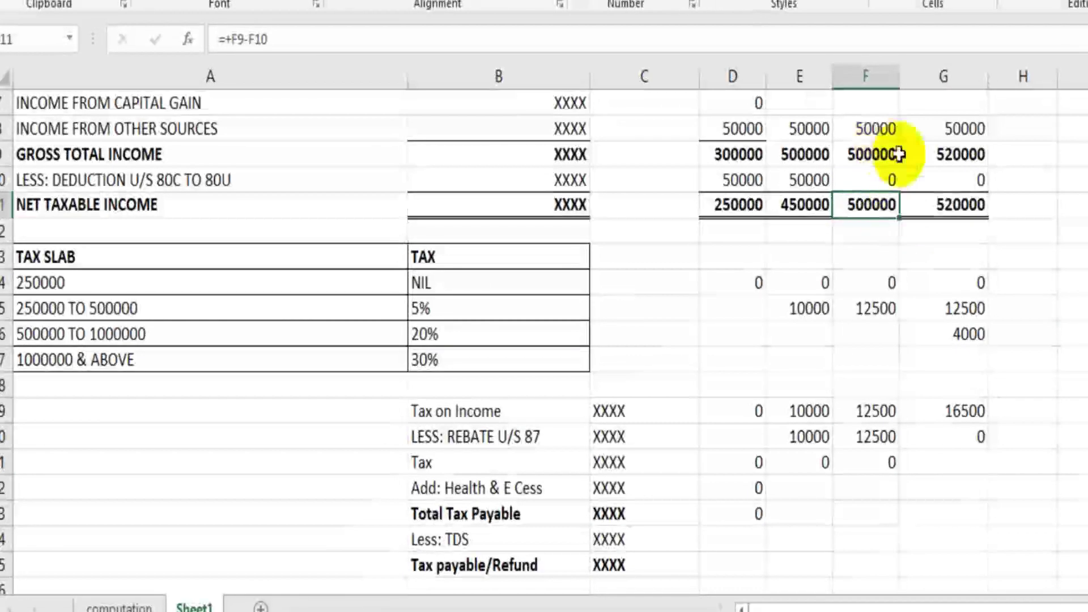
{"action": "left_click", "coordinate": [967, 235]}
{"action": "left_click", "coordinate": [942, 204]}
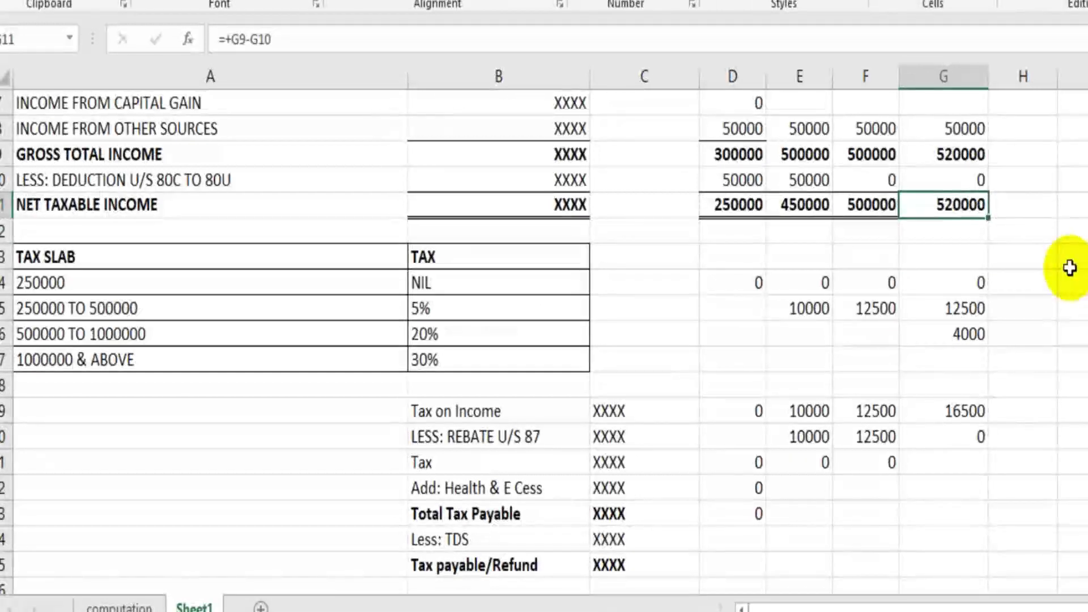
{"action": "left_click", "coordinate": [979, 438]}
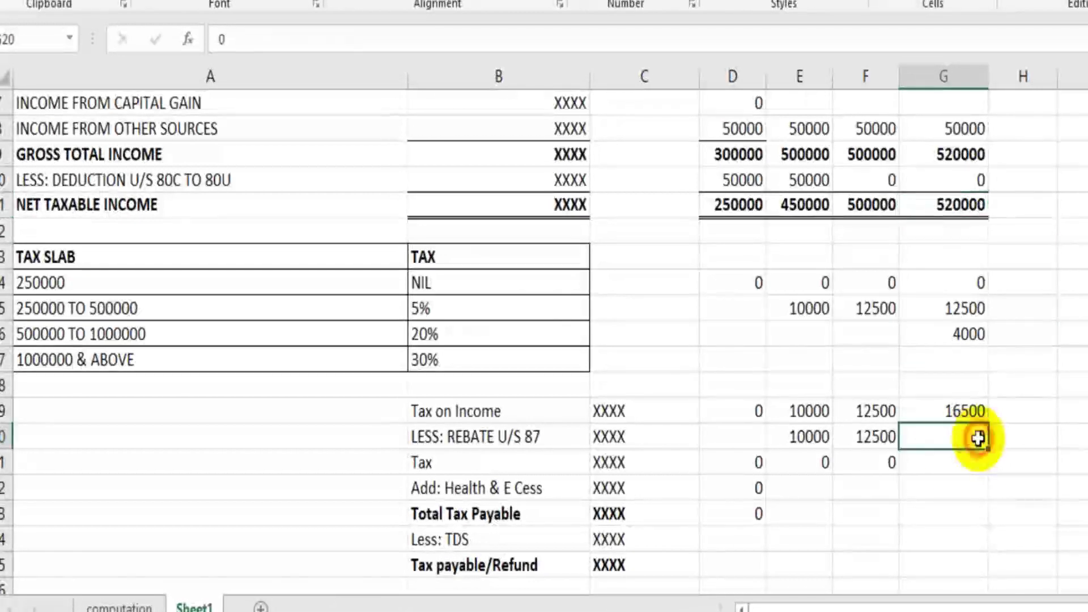
{"action": "left_click", "coordinate": [1065, 402]}
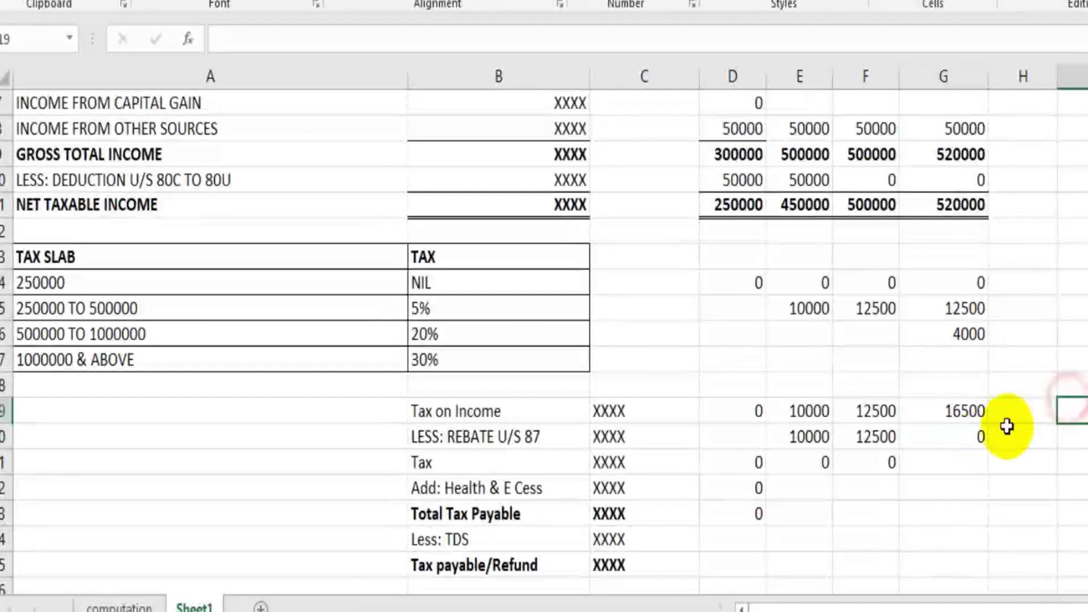
{"action": "left_click", "coordinate": [938, 204]}
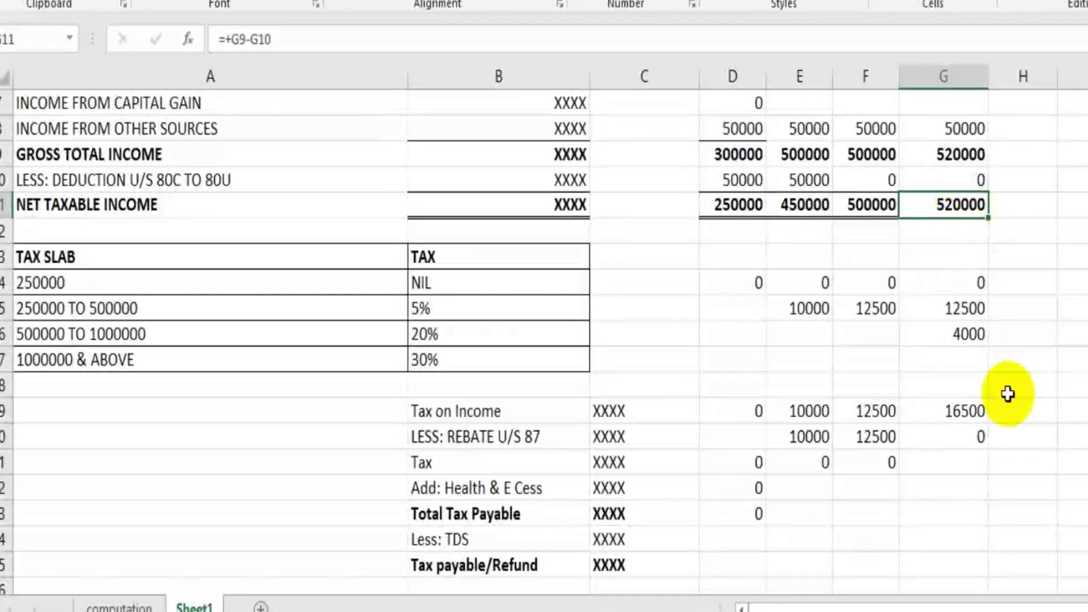
{"action": "scroll", "coordinate": [1008, 394], "scroll_direction": "down", "scroll_amount": 3}
{"action": "left_click", "coordinate": [965, 340]}
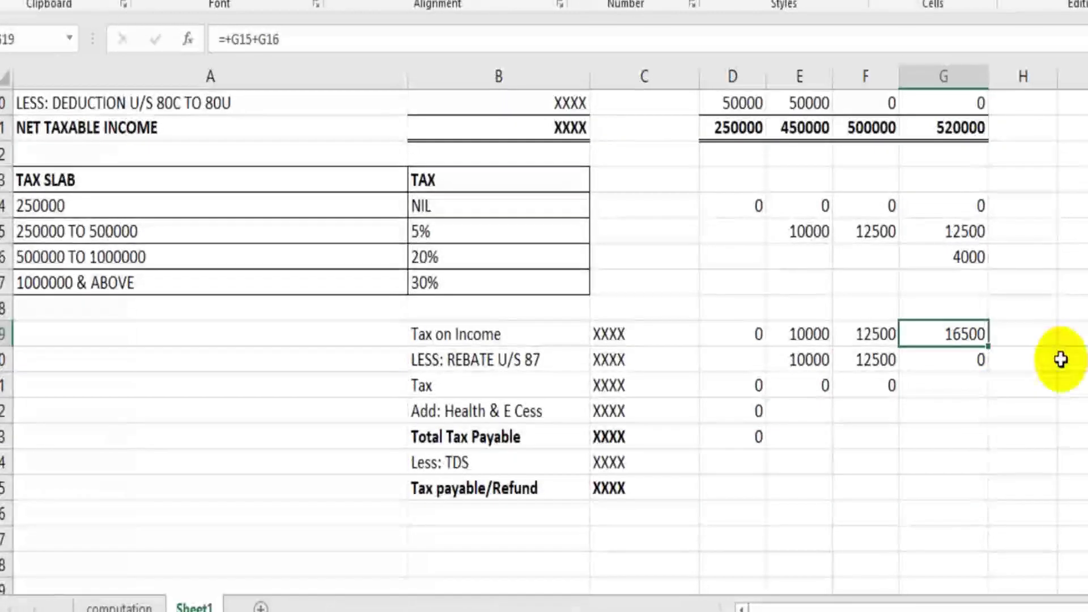
{"action": "scroll", "coordinate": [1063, 364], "scroll_direction": "up", "scroll_amount": 1}
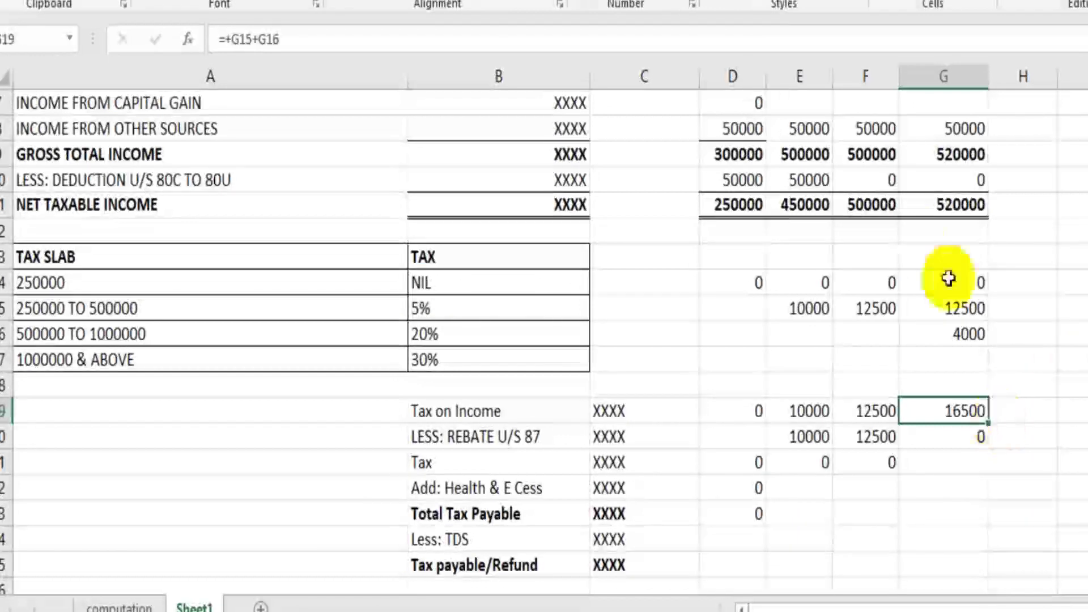
{"action": "left_click", "coordinate": [869, 204]}
{"action": "left_click", "coordinate": [891, 409]}
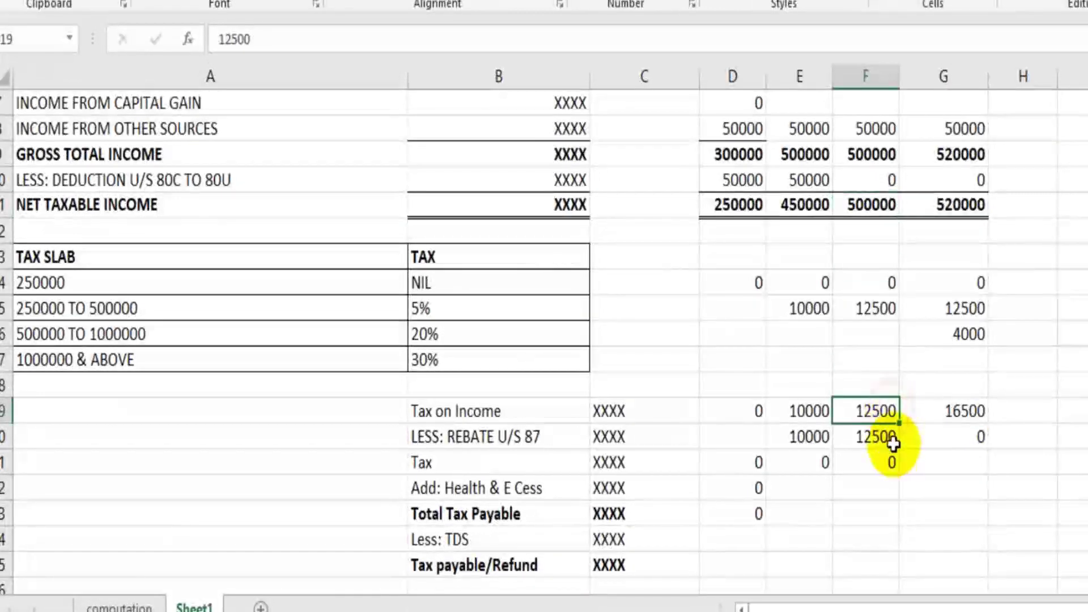
{"action": "left_click", "coordinate": [894, 437]}
{"action": "left_click", "coordinate": [1011, 457]}
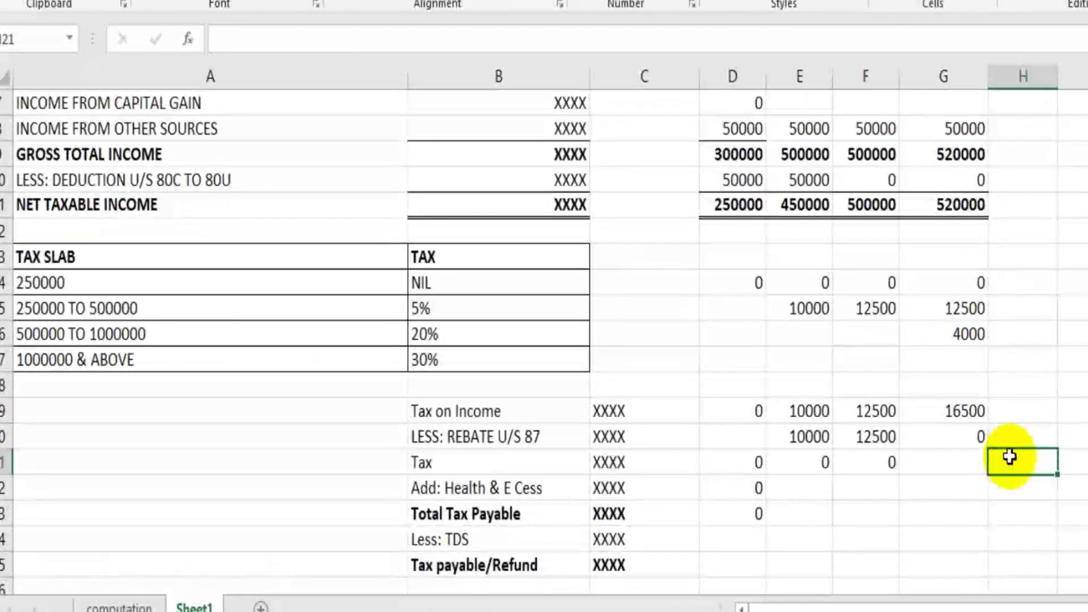
{"action": "left_click", "coordinate": [965, 418]}
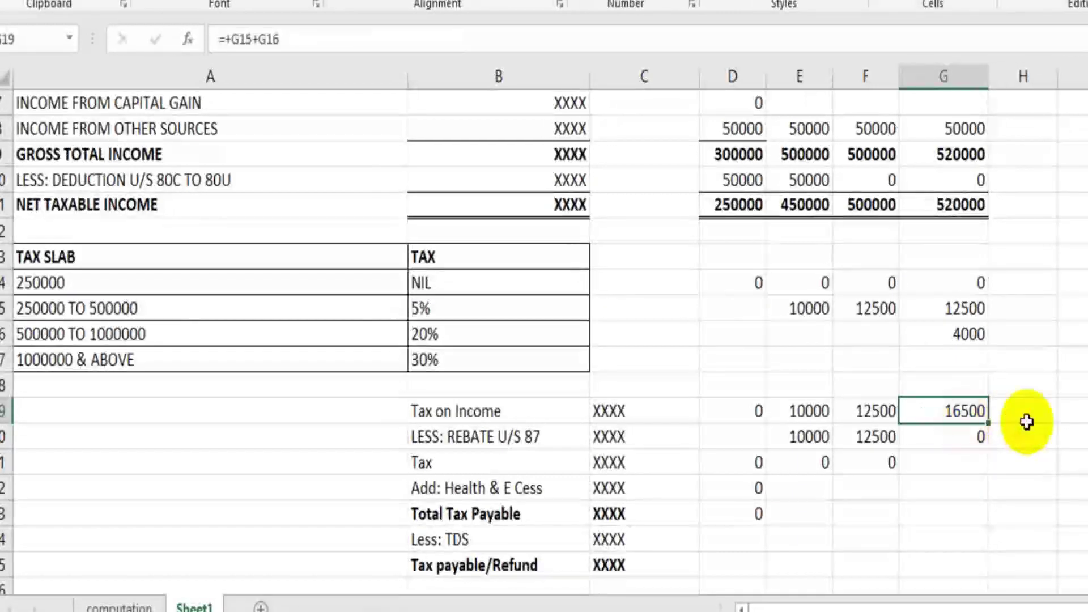
{"action": "left_click", "coordinate": [529, 440]}
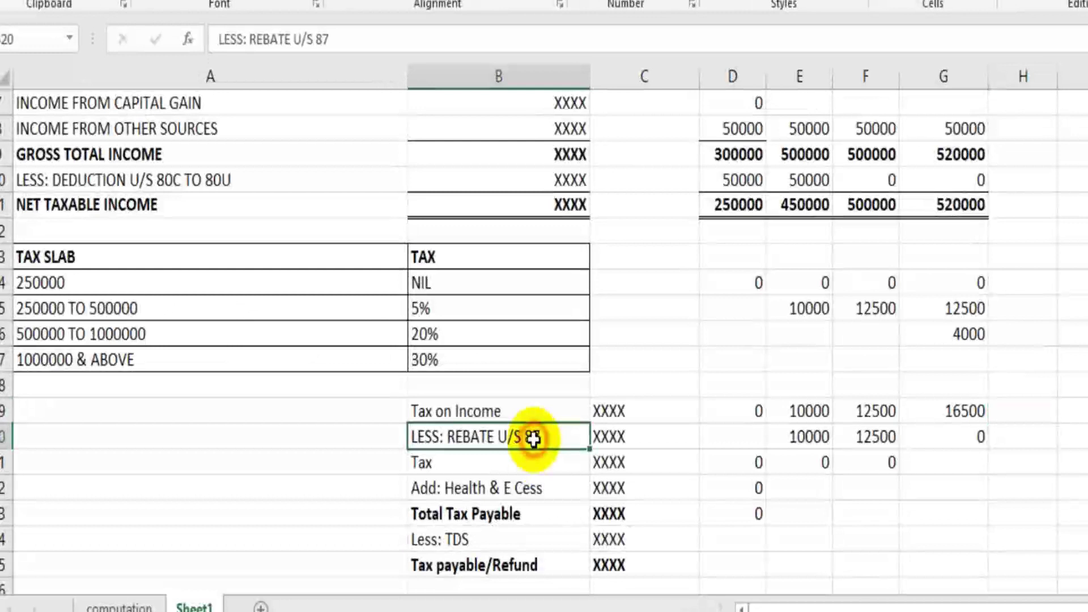
{"action": "left_click", "coordinate": [972, 437]}
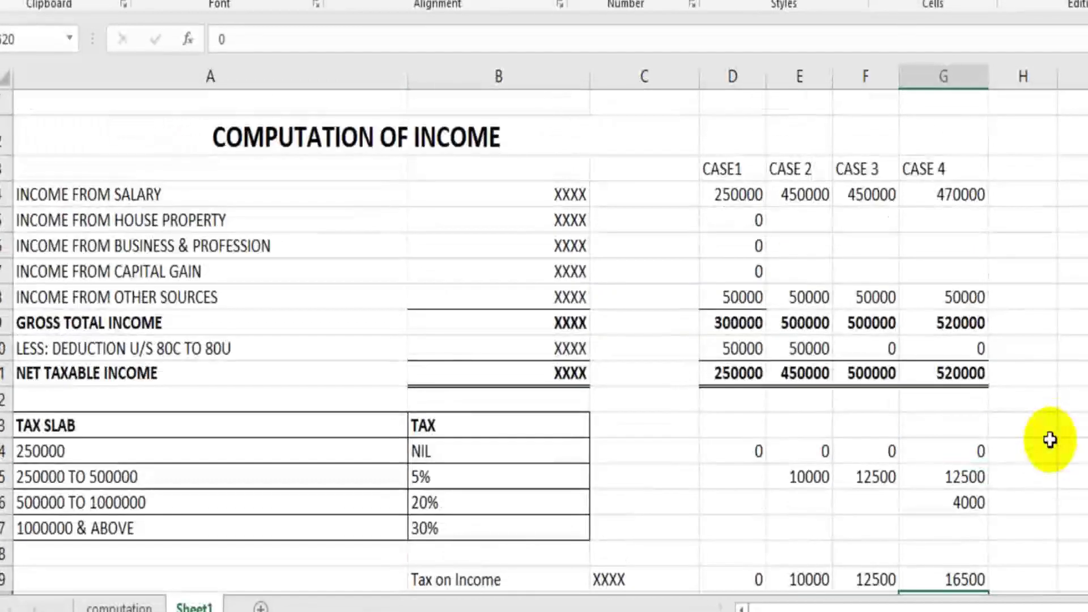
{"action": "scroll", "coordinate": [1050, 440], "scroll_direction": "down", "scroll_amount": 1}
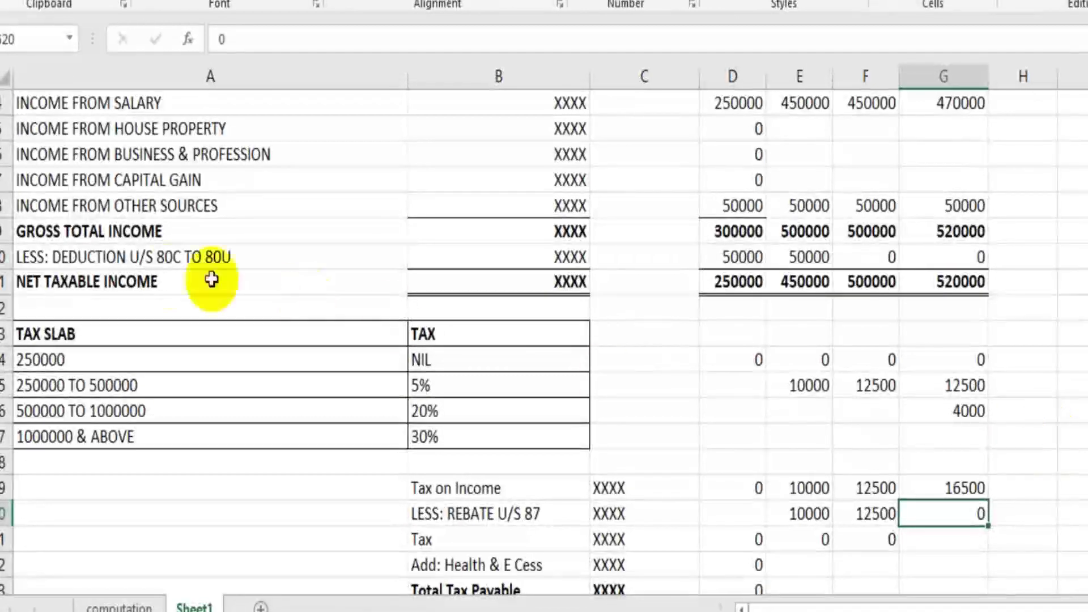
Step: Apply a yellow fill to row 11 from column A through G, covering net taxable incomes 250000 to 520000
{"action": "left_click", "coordinate": [880, 290]}
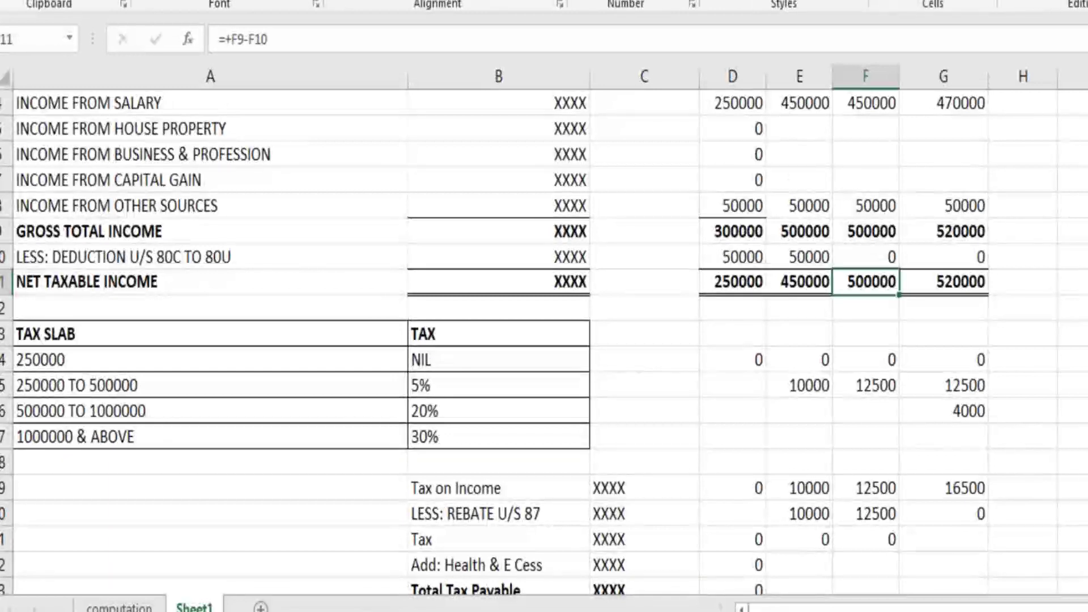
{"action": "left_click_drag", "start_coordinate": [57, 282], "coordinate": [958, 291]}
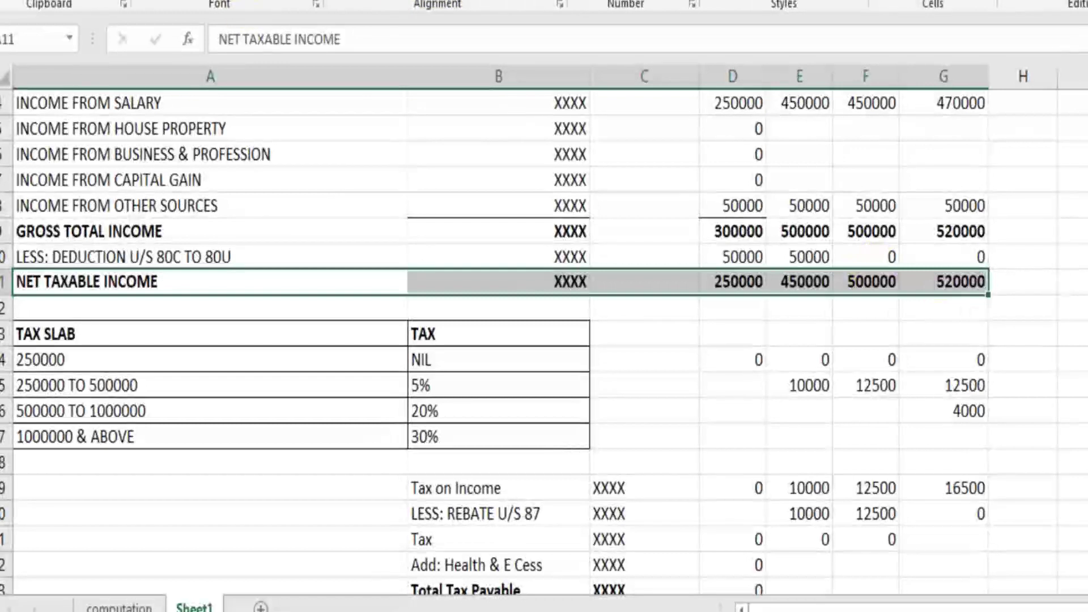
{"action": "left_click", "coordinate": [703, 329]}
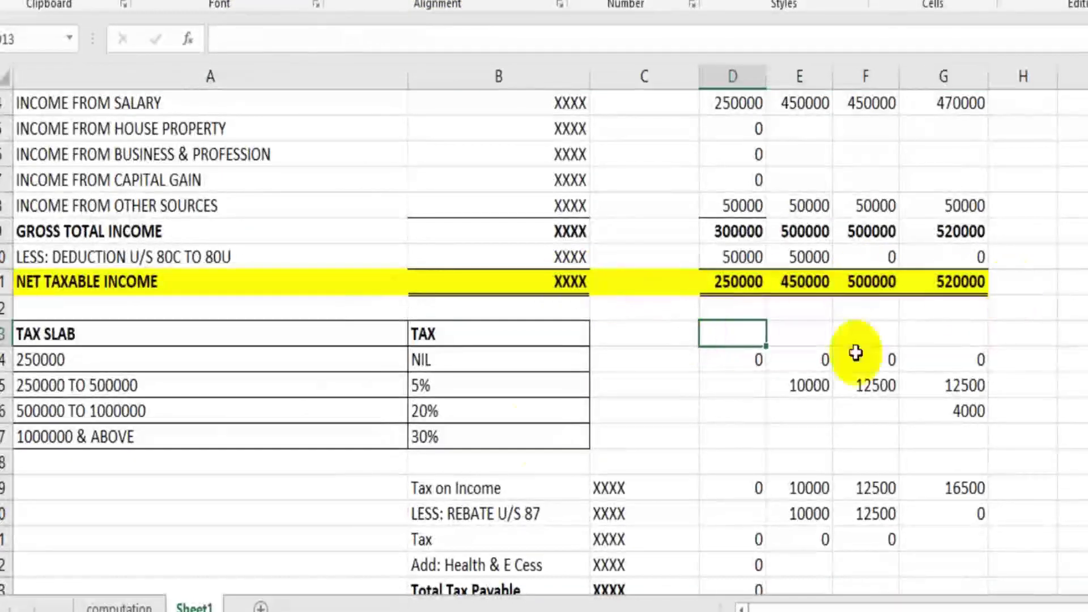
{"action": "left_click", "coordinate": [867, 281]}
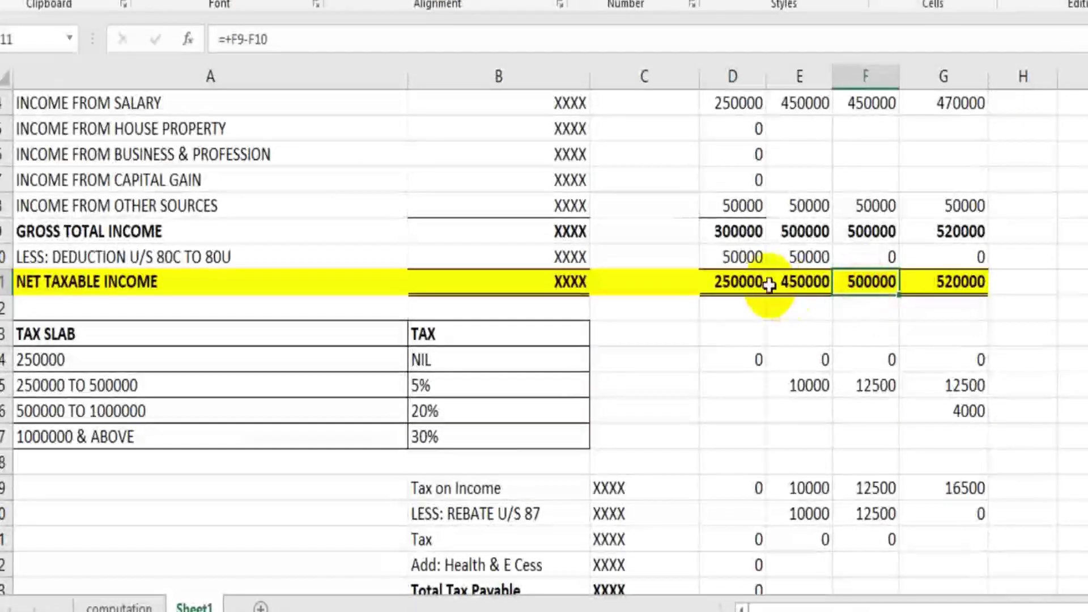
{"action": "left_click_drag", "start_coordinate": [762, 283], "coordinate": [863, 287]}
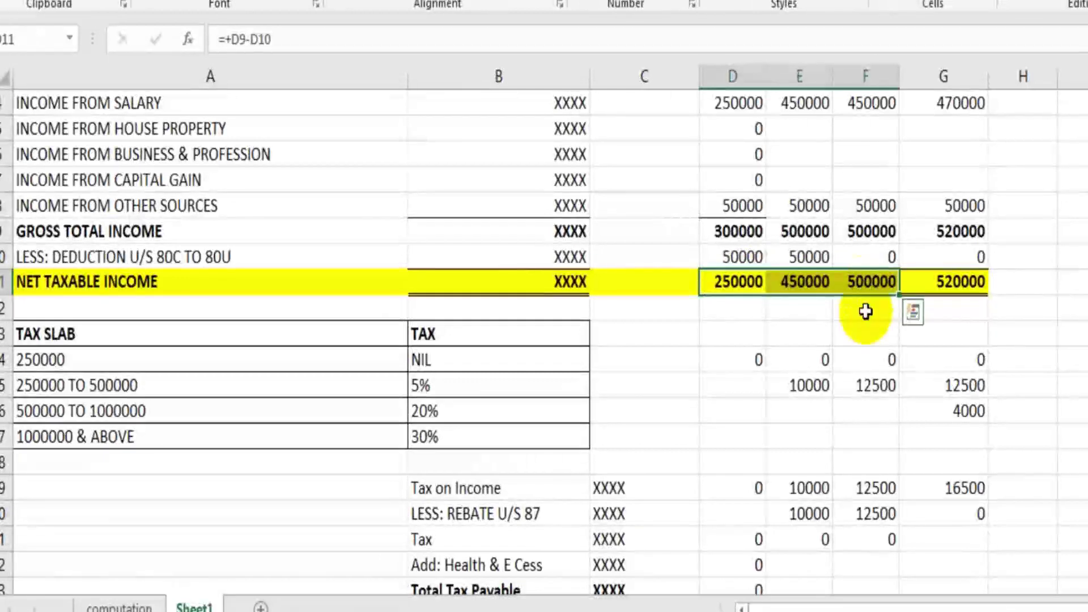
{"action": "left_click", "coordinate": [963, 283]}
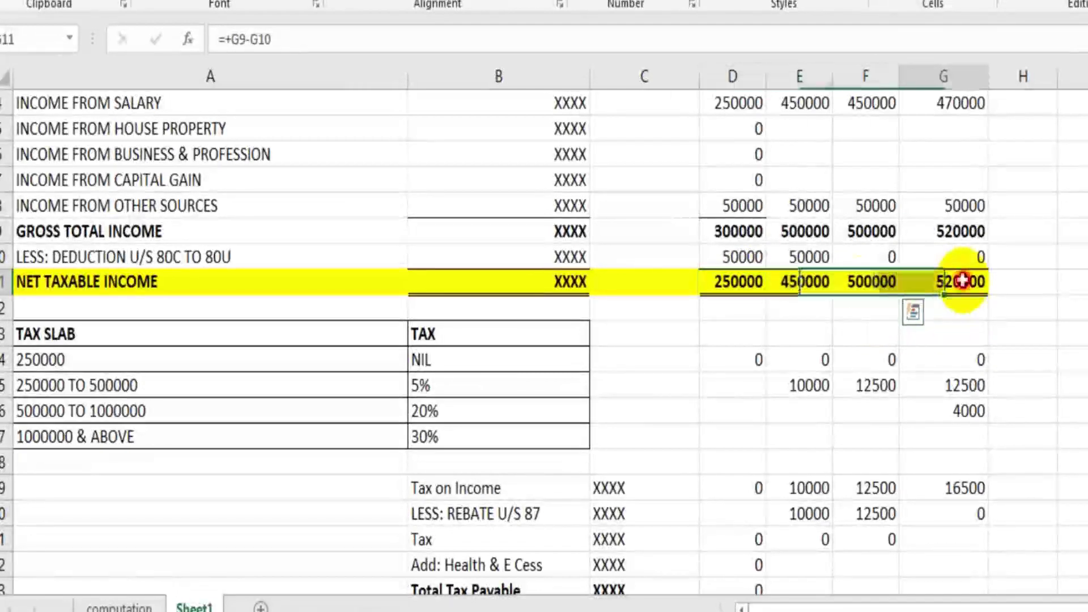
{"action": "left_click", "coordinate": [960, 311]}
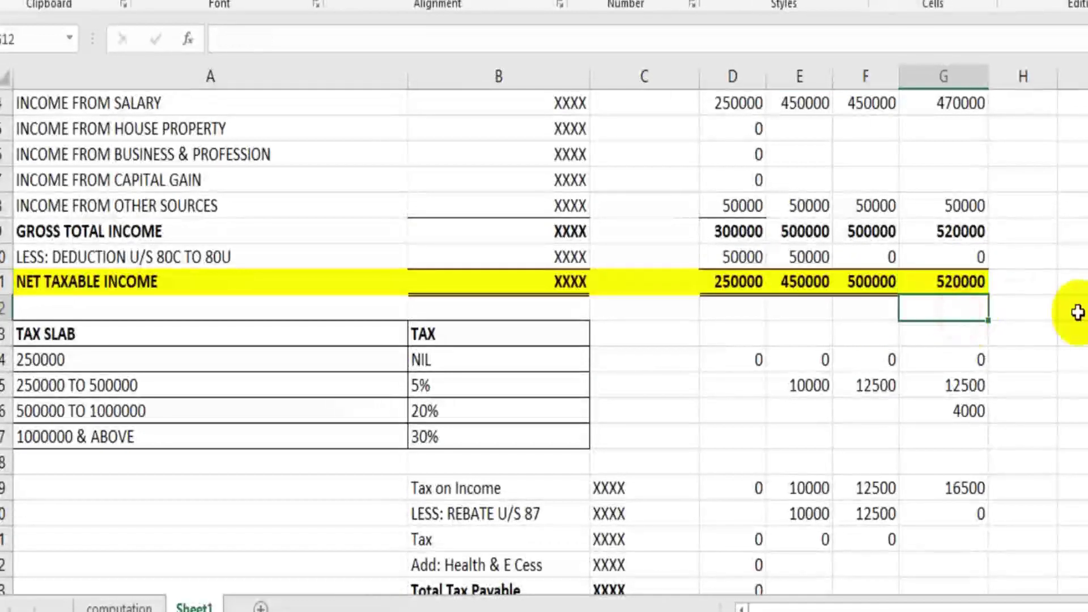
{"action": "scroll", "coordinate": [1077, 312], "scroll_direction": "down", "scroll_amount": 1}
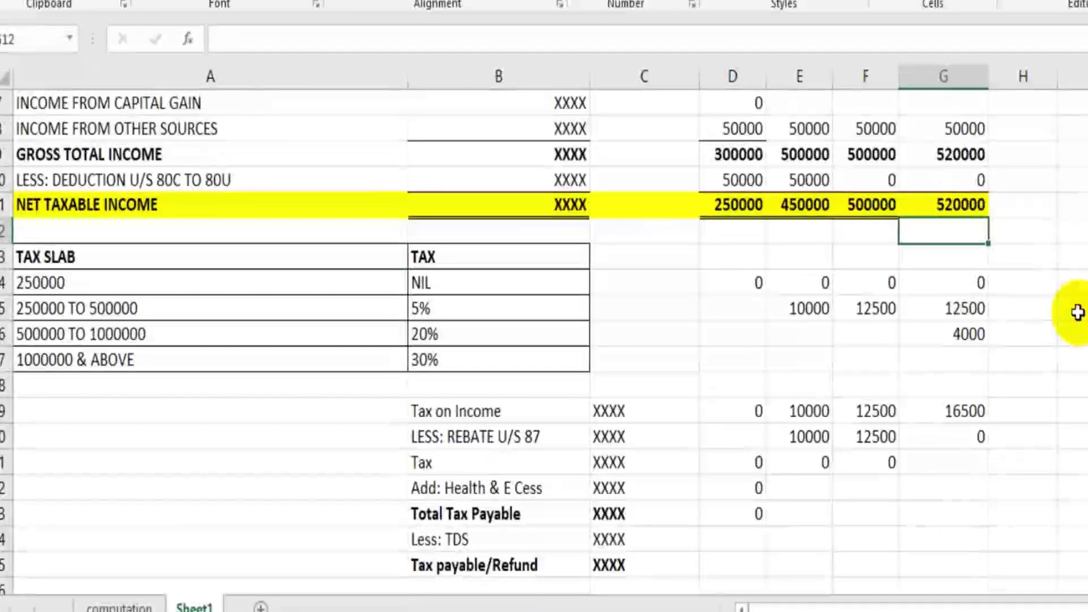
{"action": "left_click", "coordinate": [1078, 312]}
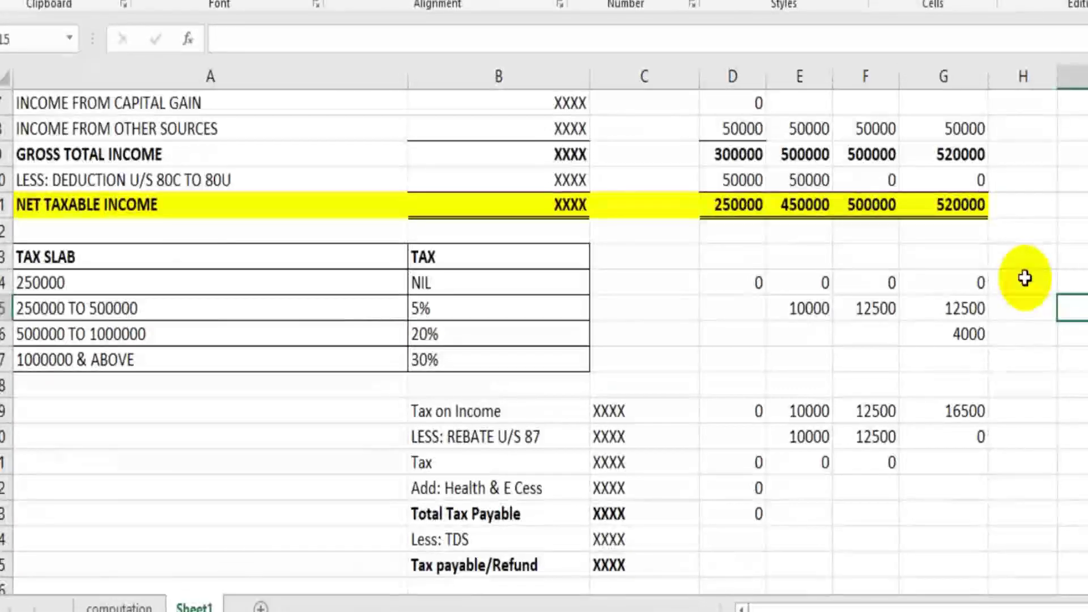
{"action": "left_click", "coordinate": [871, 206]}
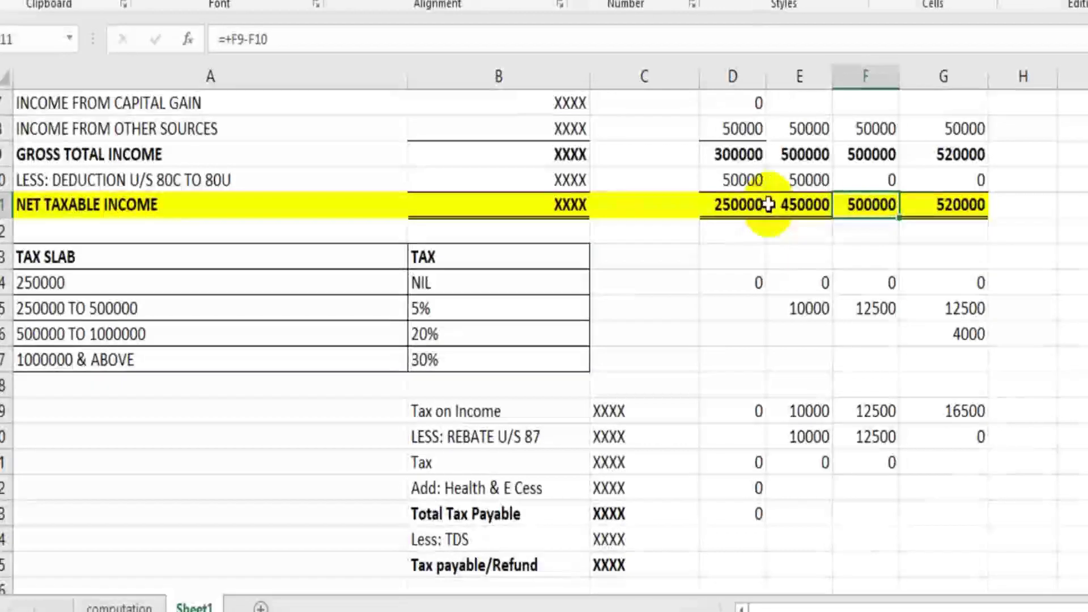
{"action": "left_click_drag", "start_coordinate": [720, 206], "coordinate": [863, 211]}
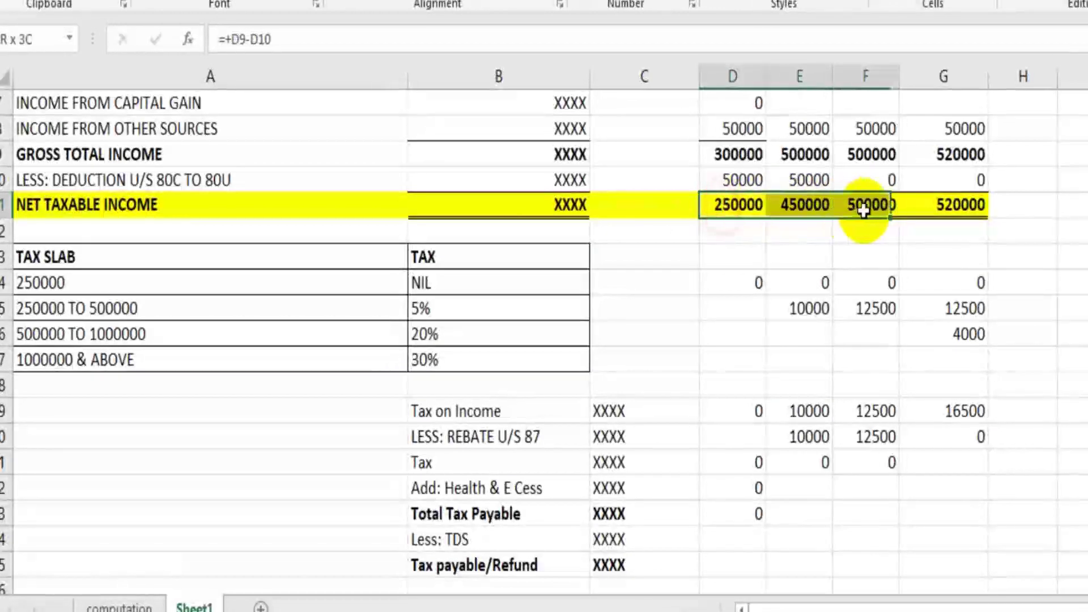
{"action": "left_click", "coordinate": [878, 250]}
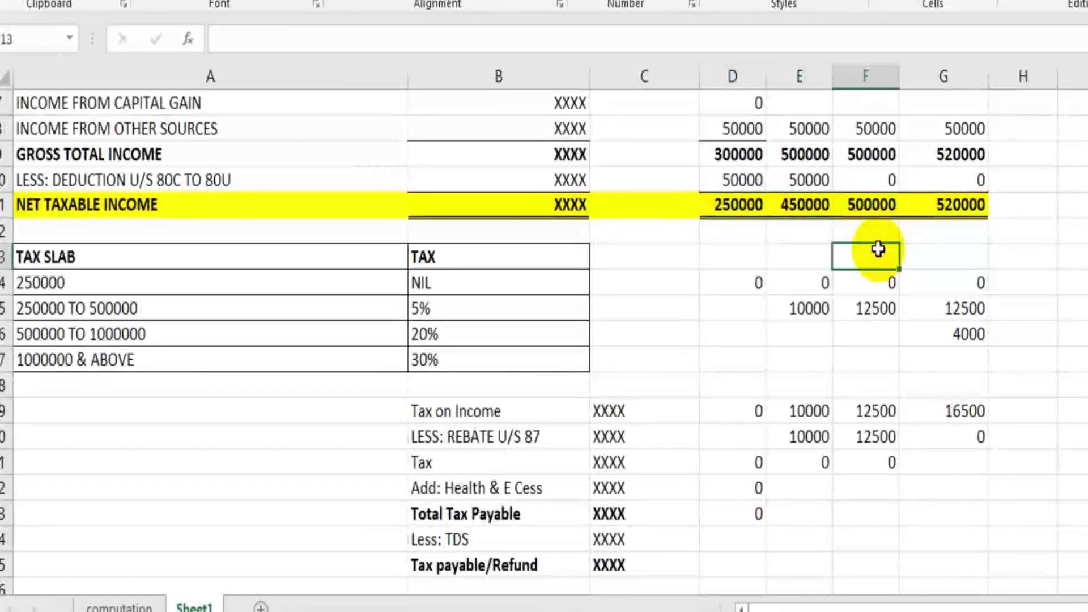
{"action": "left_click", "coordinate": [886, 206]}
{"action": "left_click", "coordinate": [947, 208]}
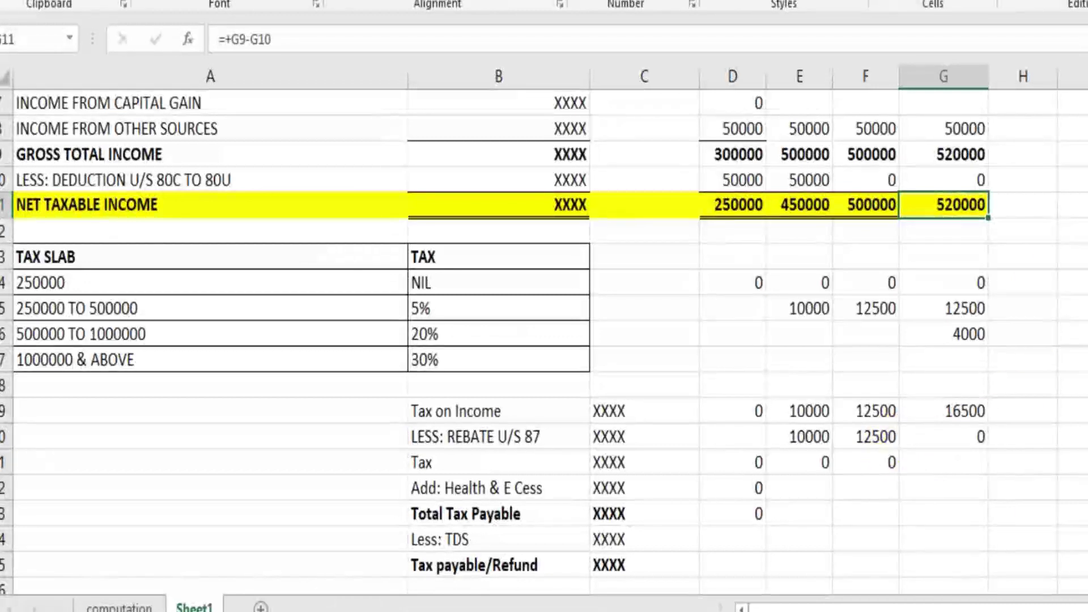
{"action": "scroll", "coordinate": [544, 341], "scroll_direction": "up", "scroll_amount": 3}
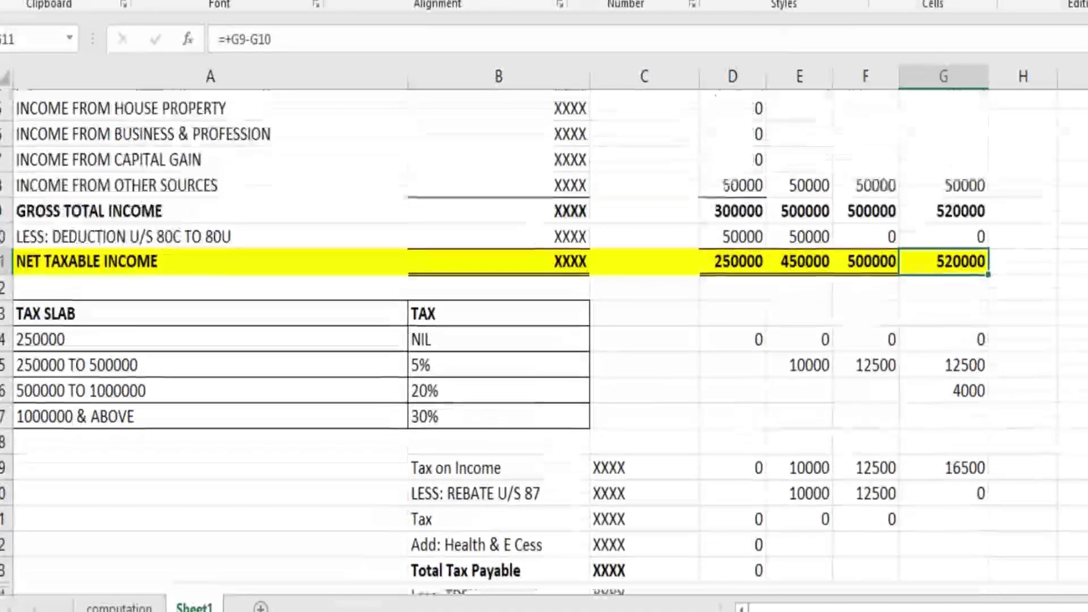